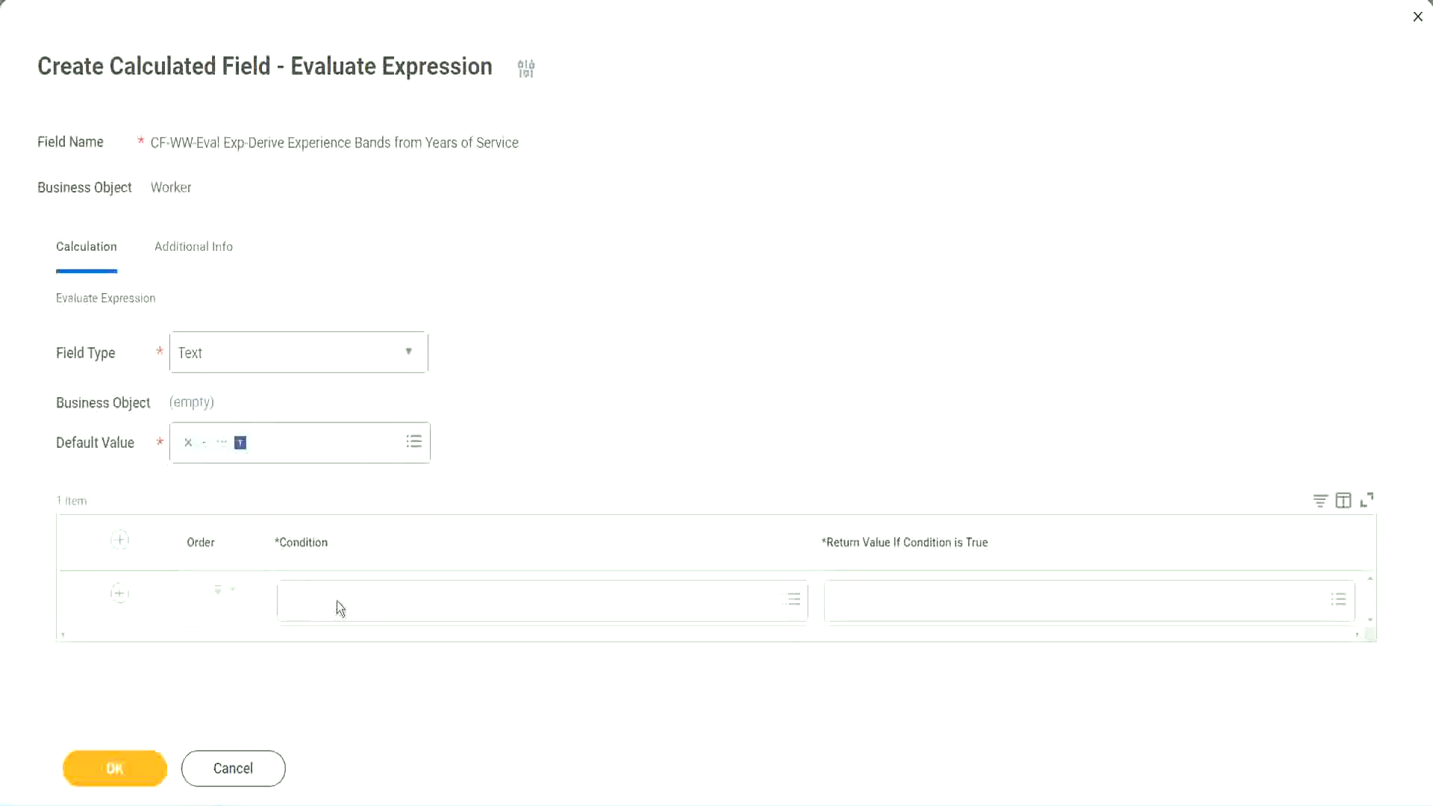
Copy the Field 1 name from the Notepad++ notes and set CF-WW-TF-Length of Service between 0 and 7 years as the first condition.
click(338, 602)
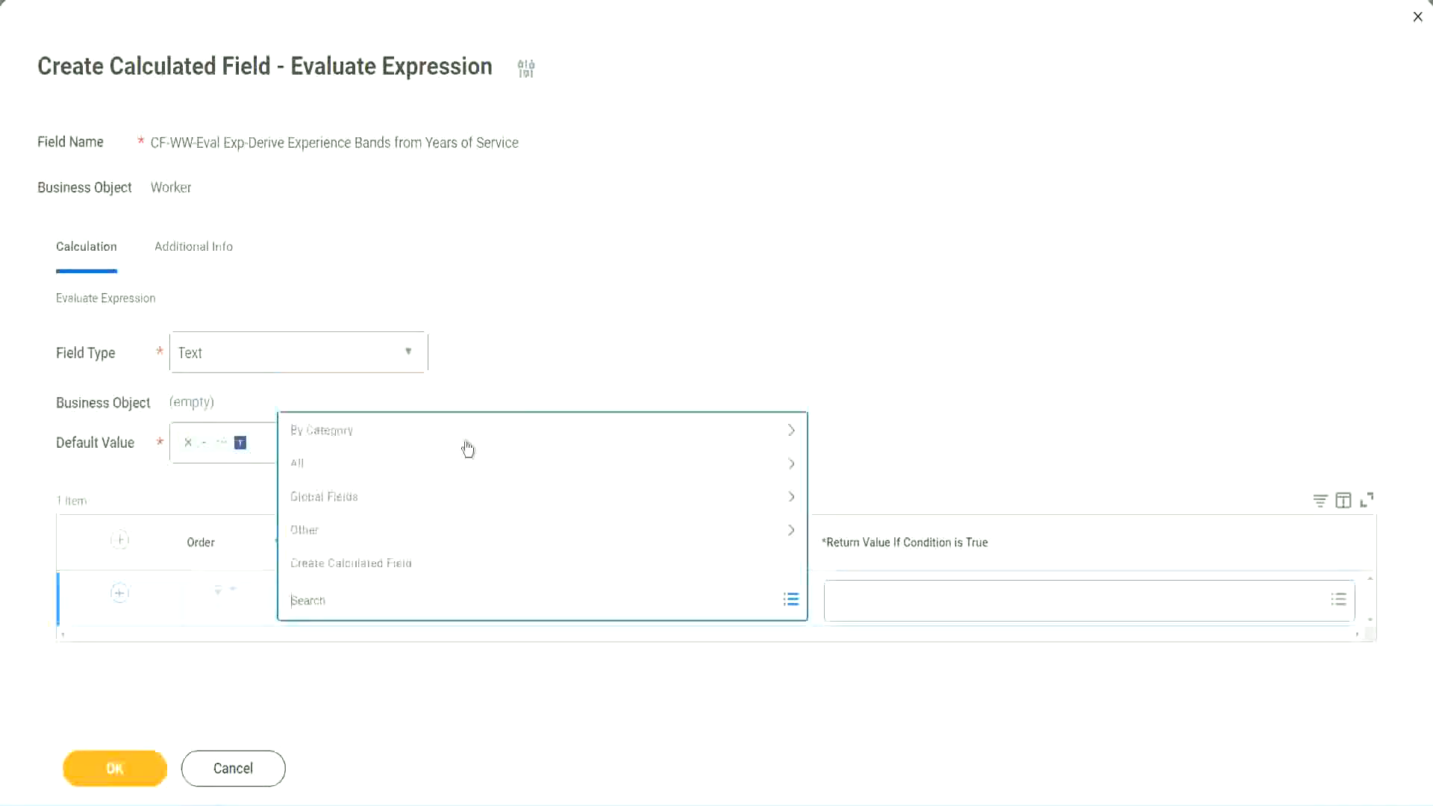
click(548, 331)
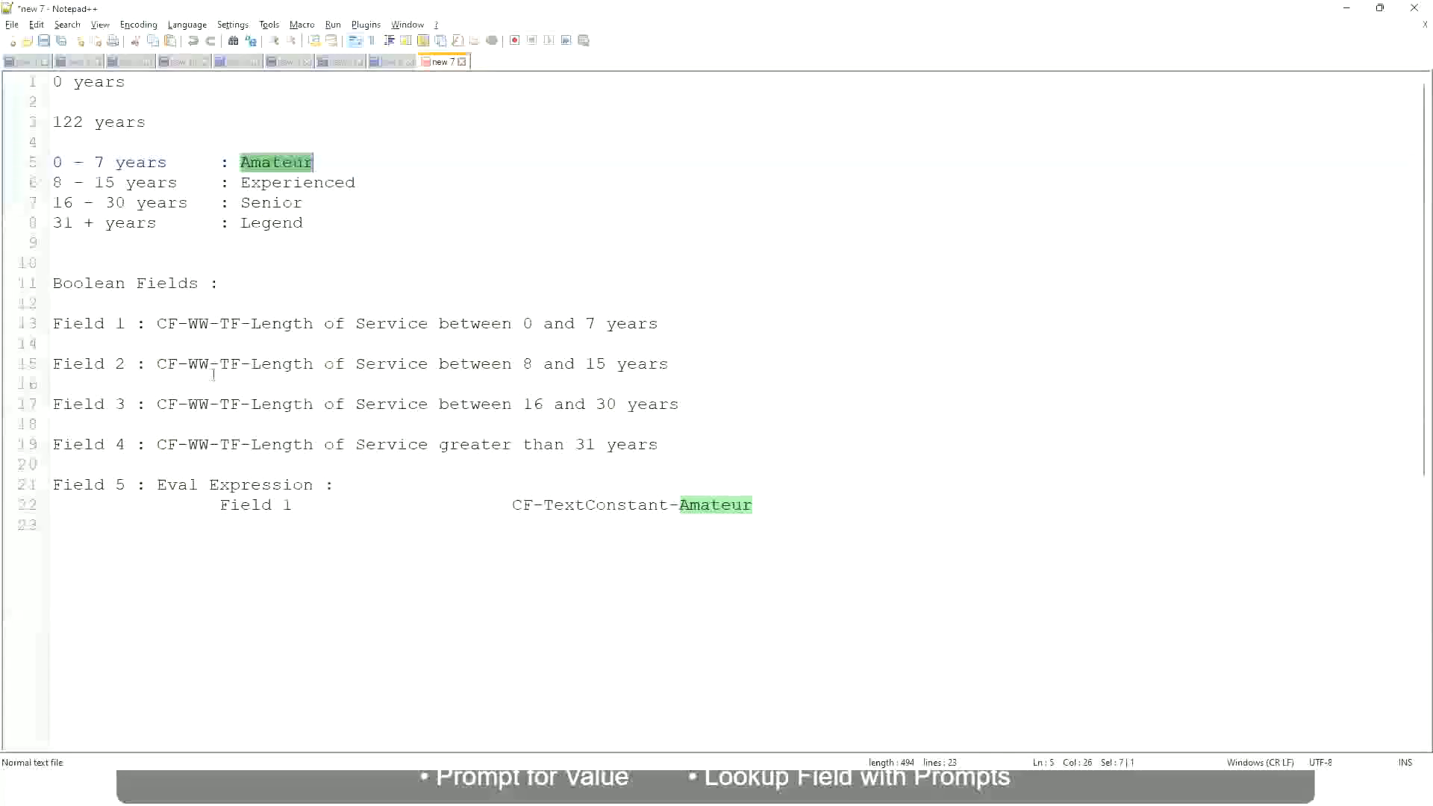
drag(157, 324, 660, 329)
key(ctrl+c)
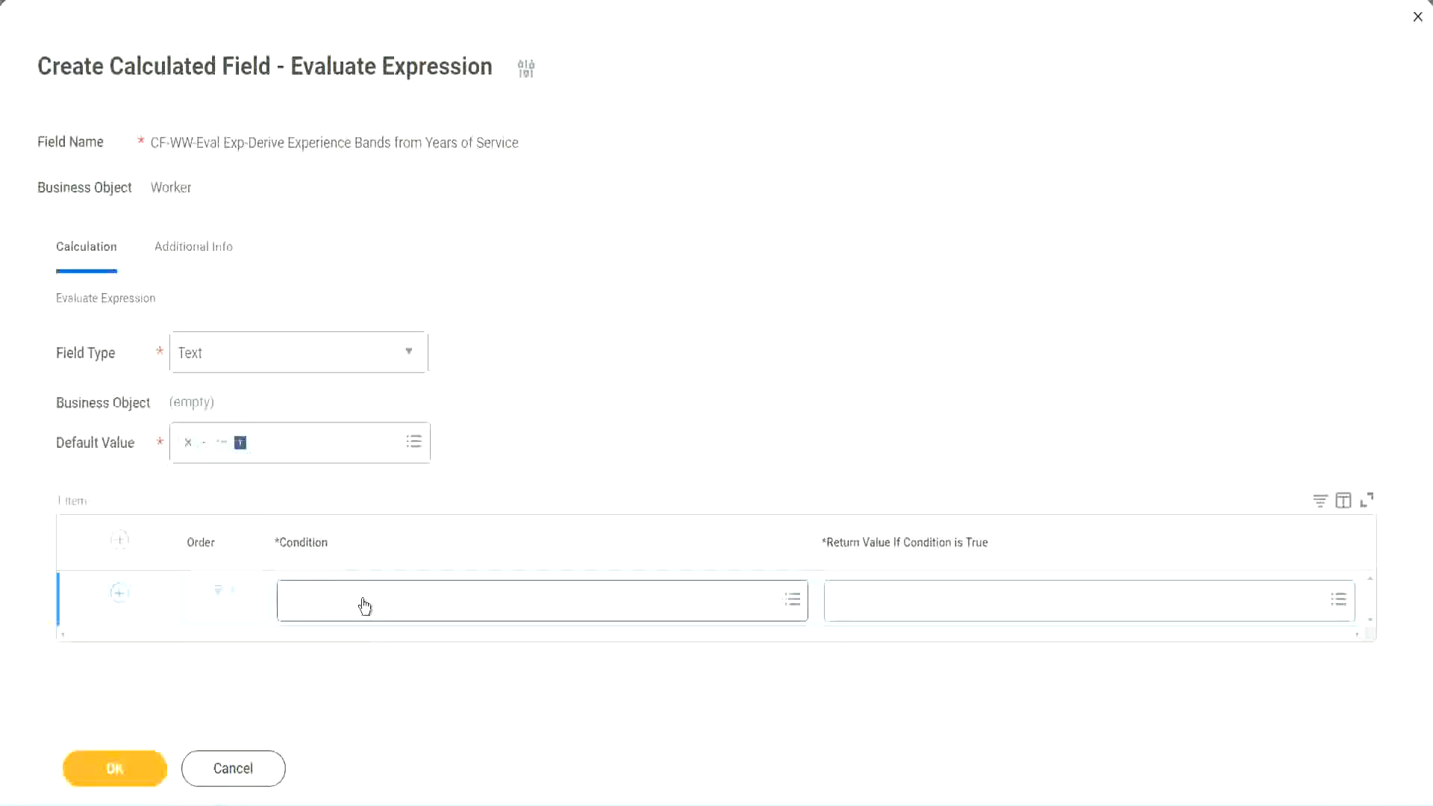
click(365, 606)
key(ctrl+v)
key(Return)
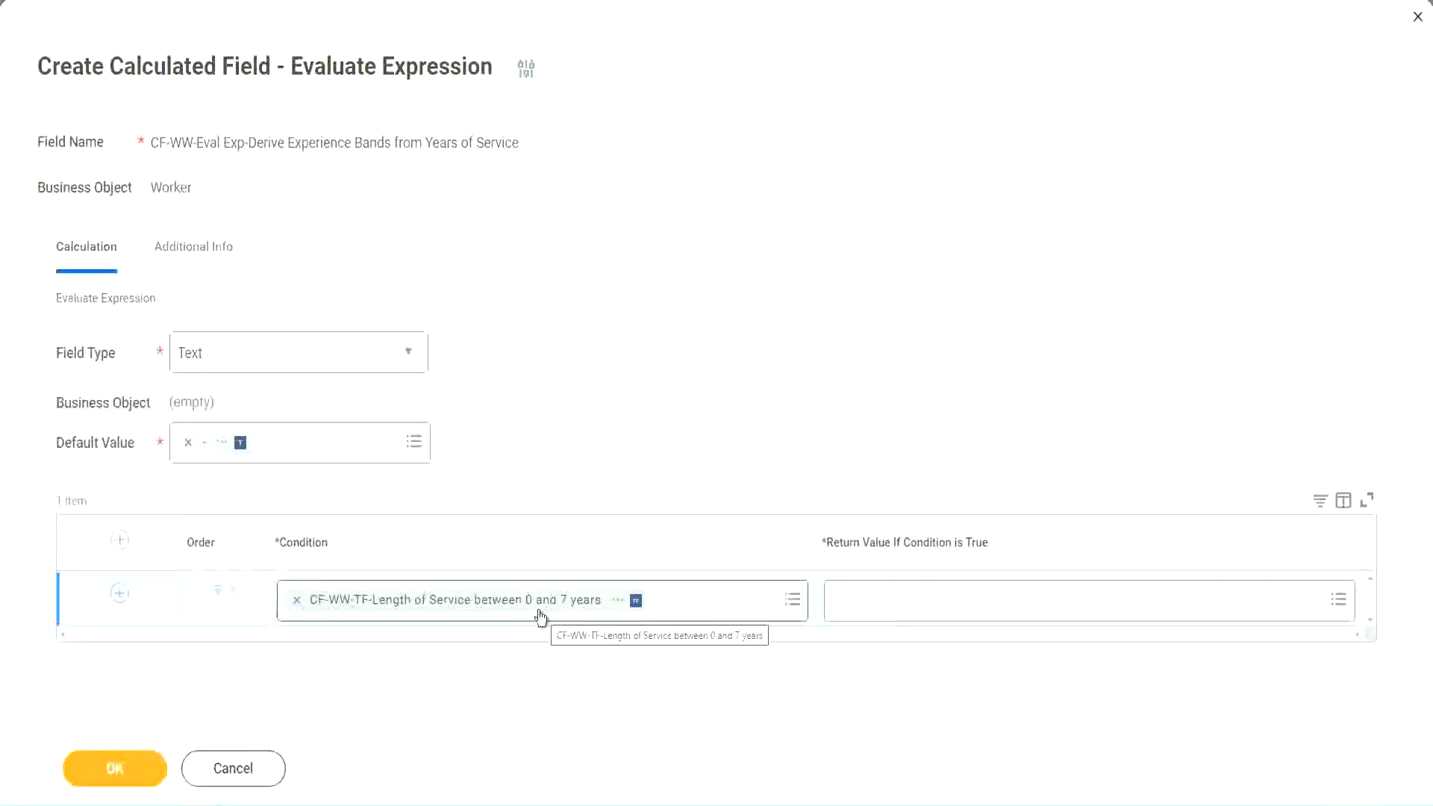
click(932, 613)
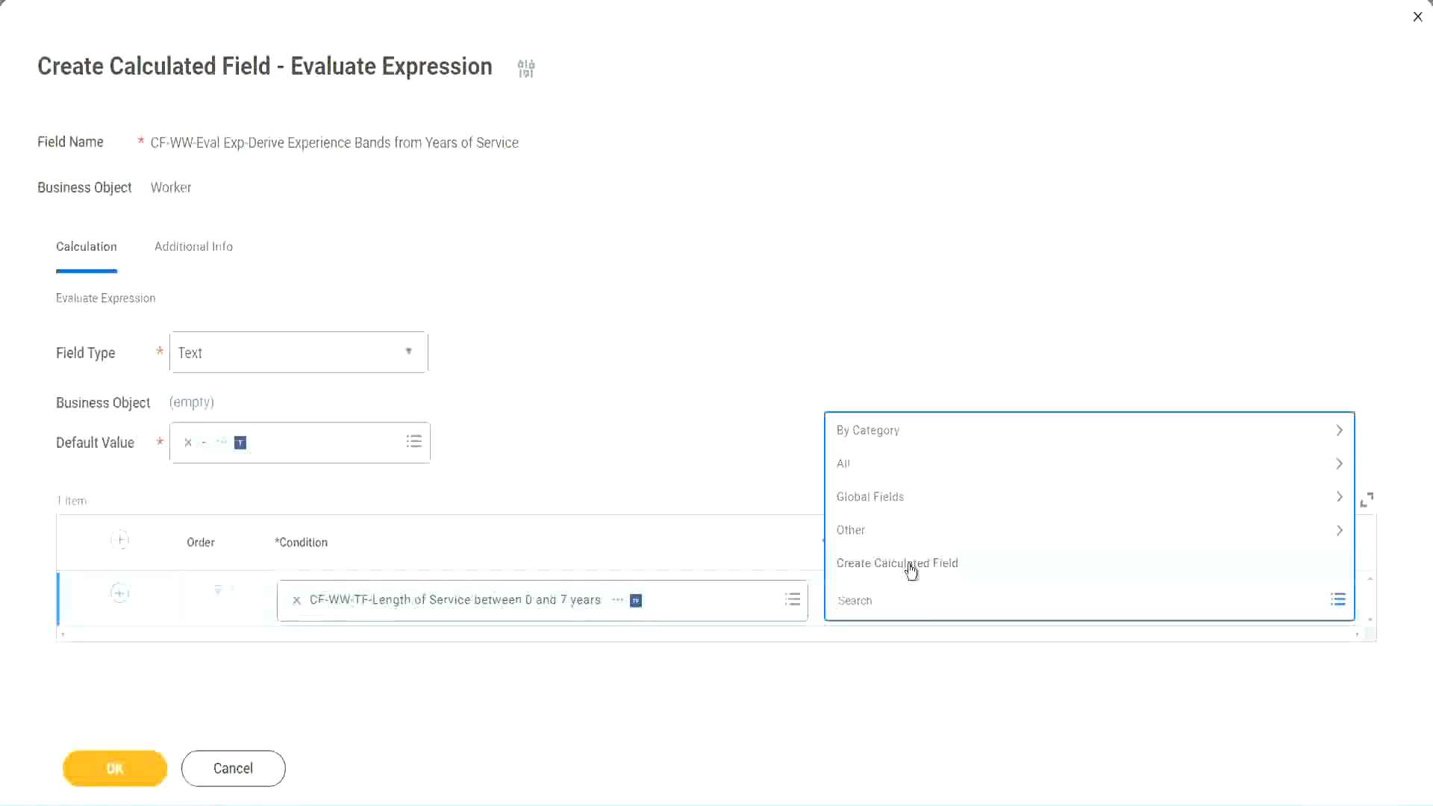
click(831, 371)
click(863, 603)
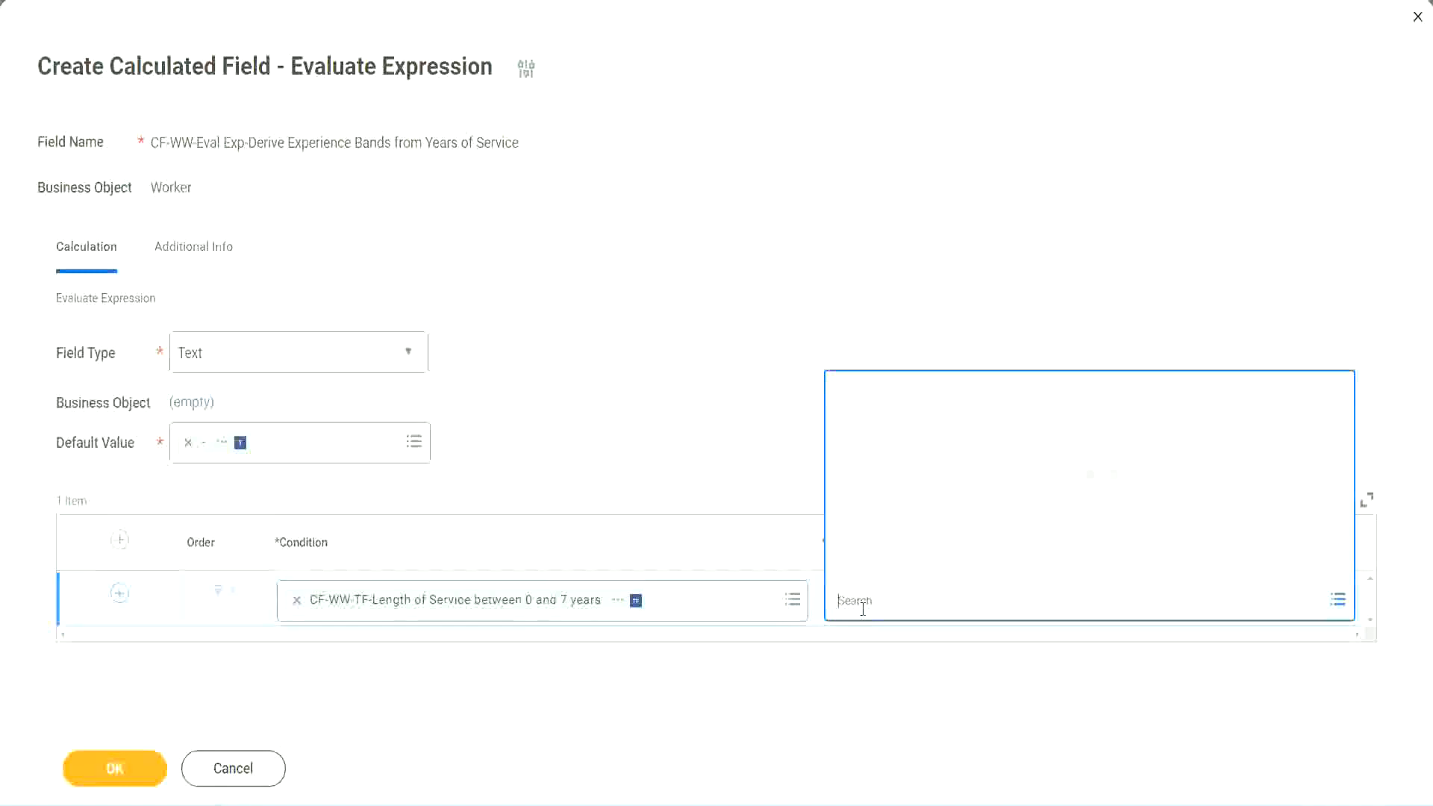
text(Amaterue)
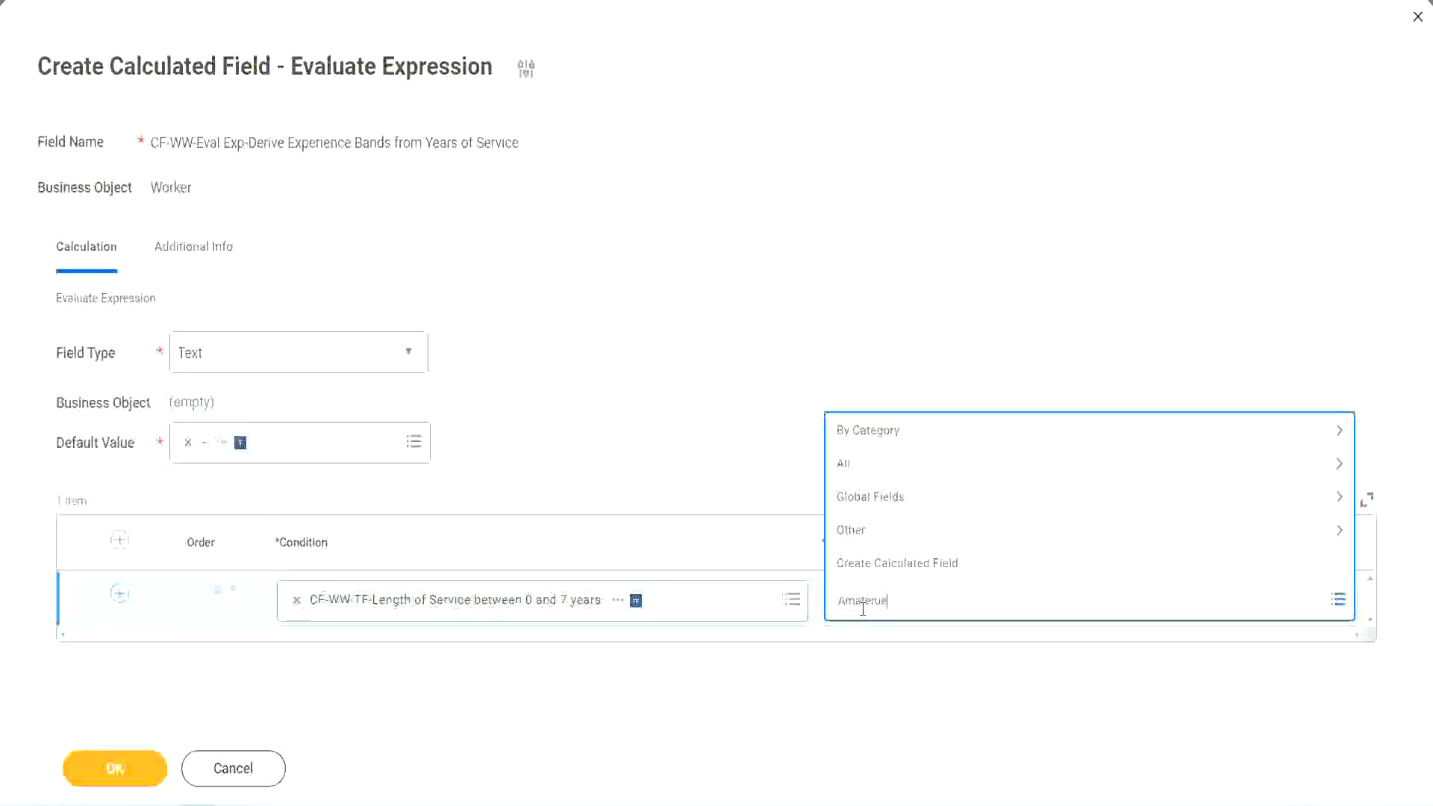
click(724, 434)
click(904, 616)
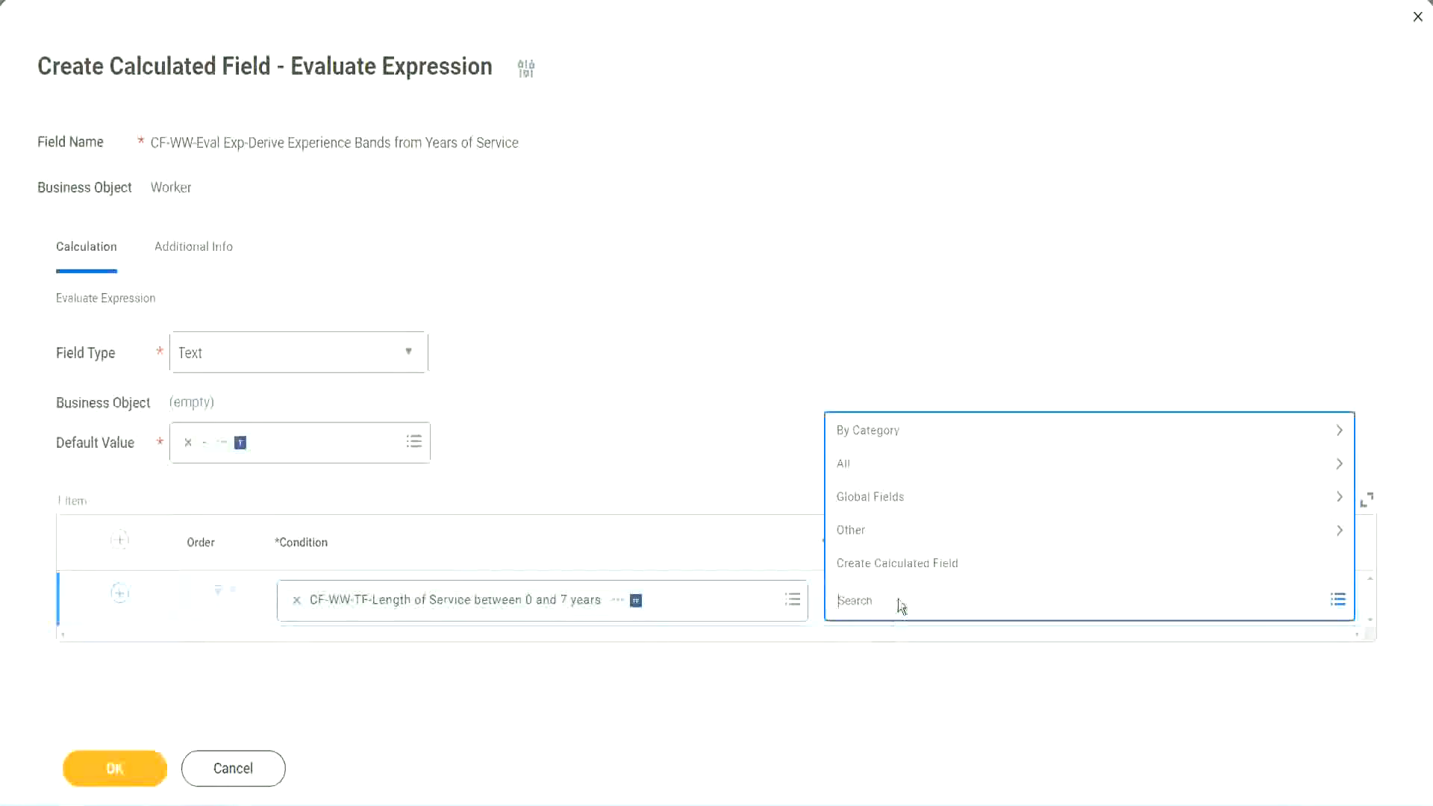
click(724, 441)
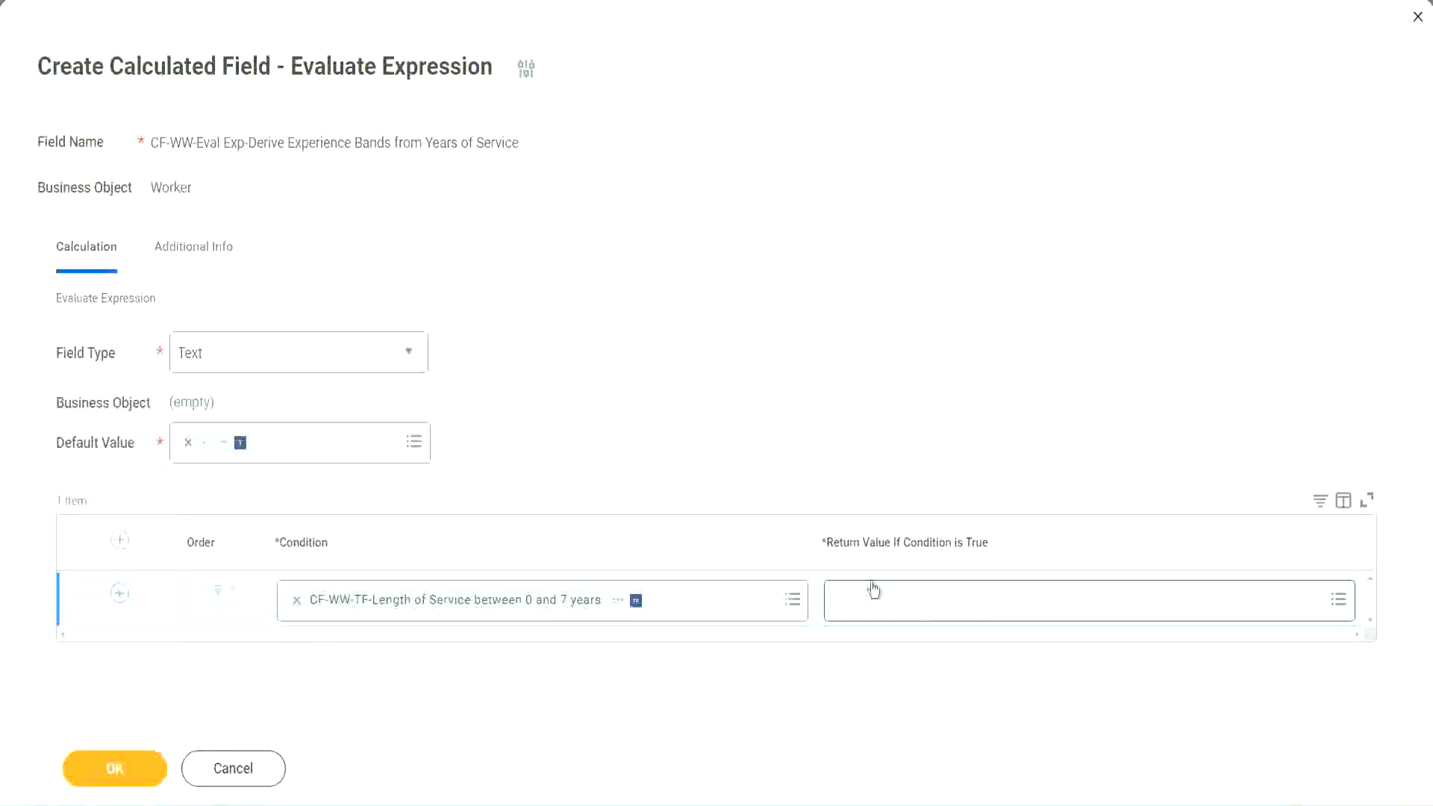
Start a new calculated field for the first row's return value and name it CF-WW-TC-Amateur.
click(928, 599)
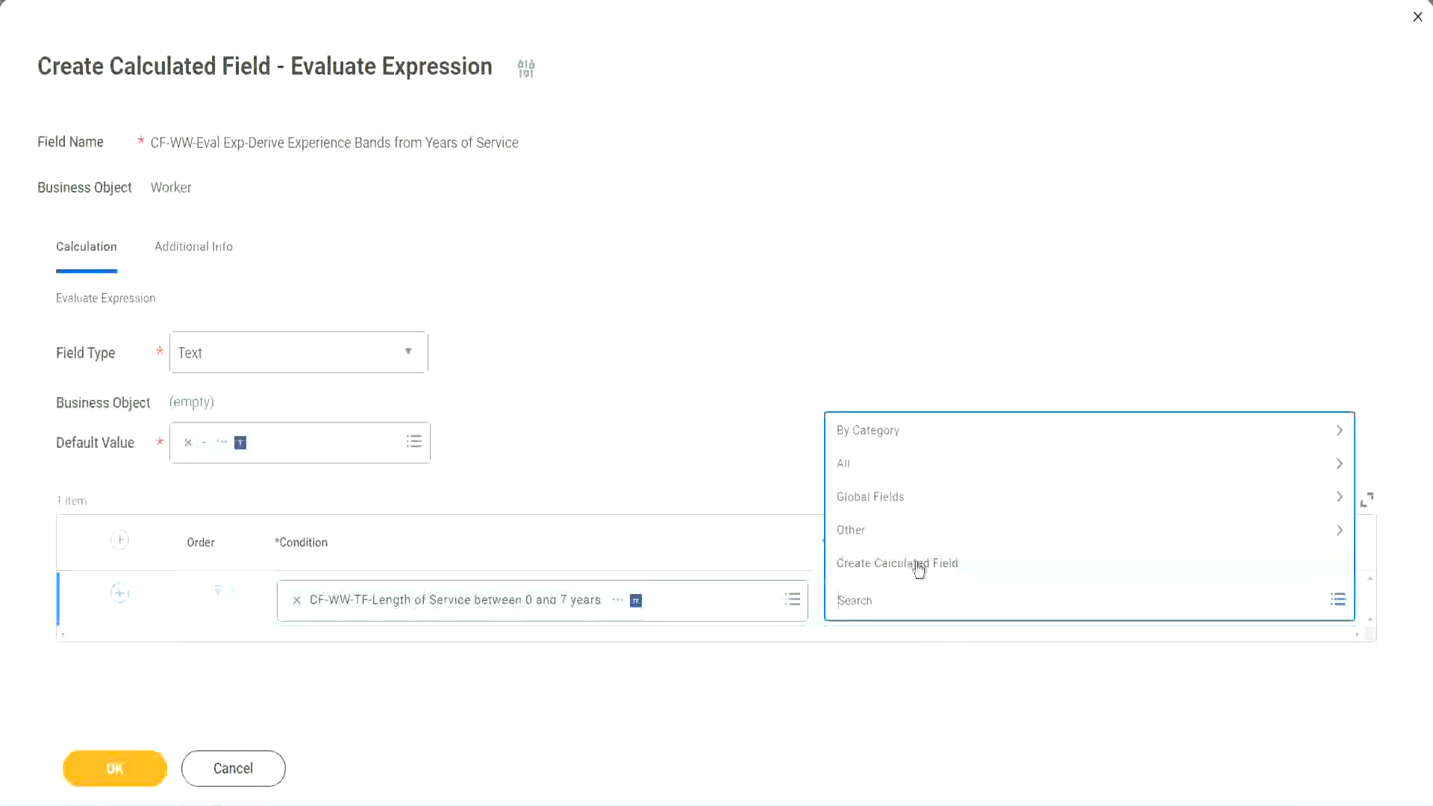
click(919, 568)
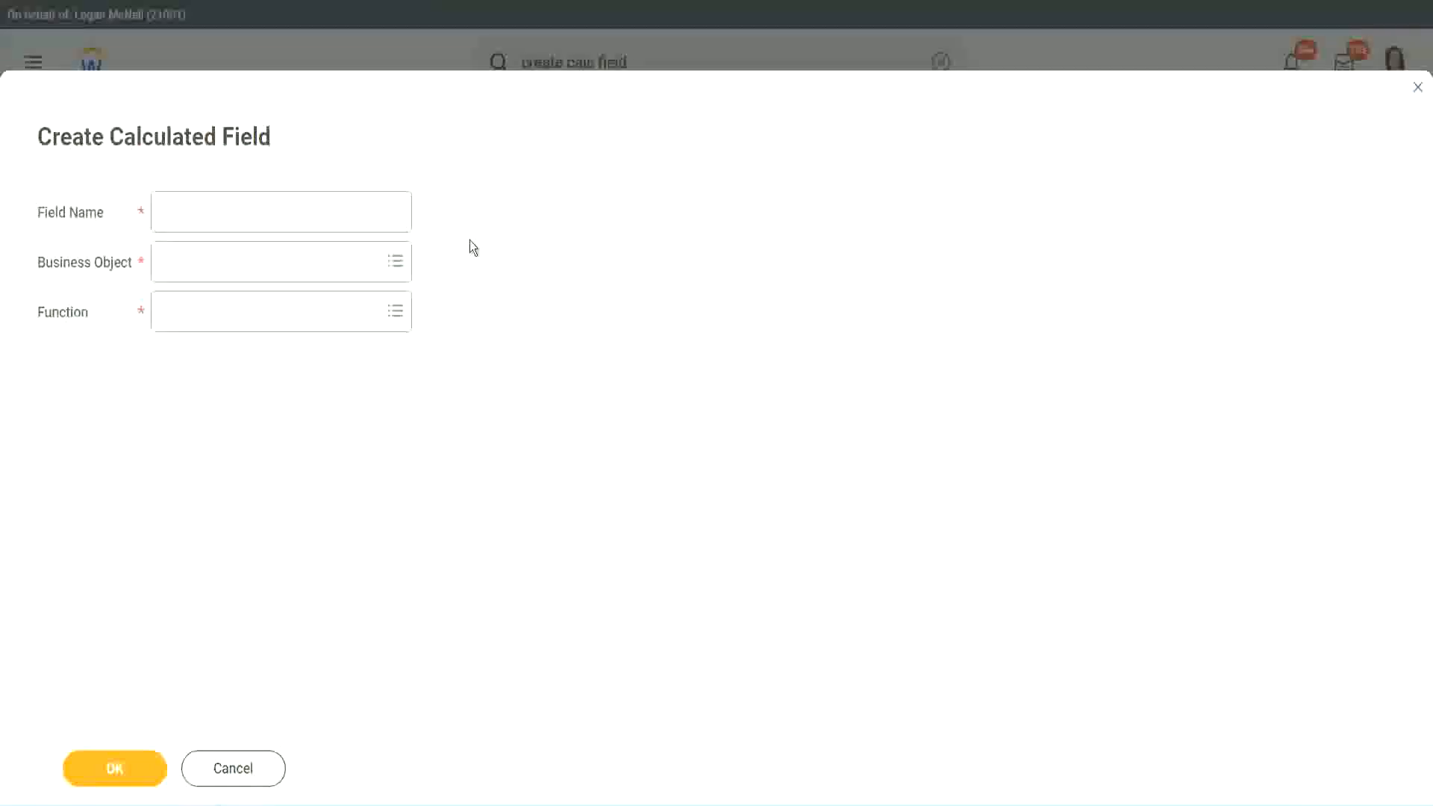
click(177, 213)
text(CF)
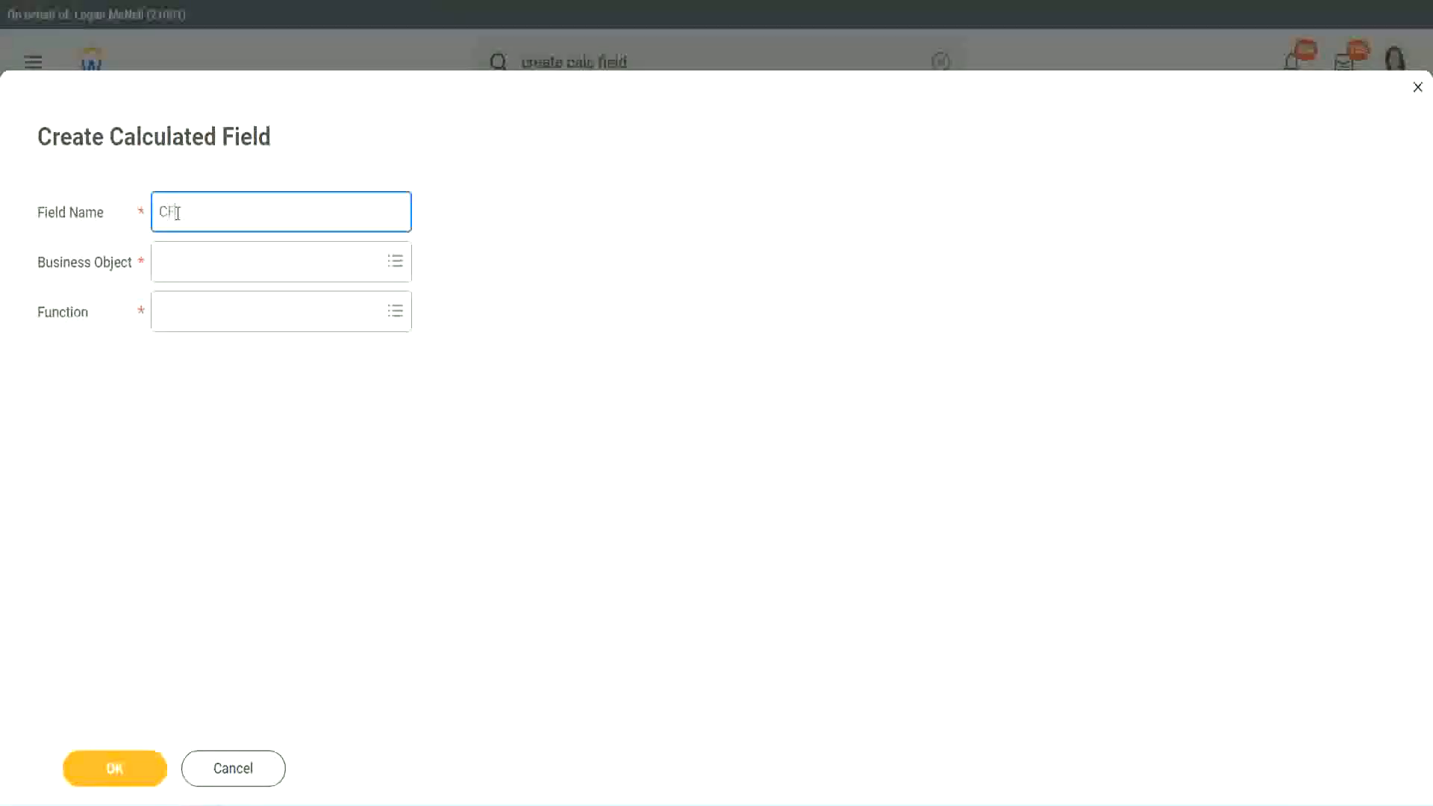
text( TC-Amateur)
click(179, 212)
text(WW)
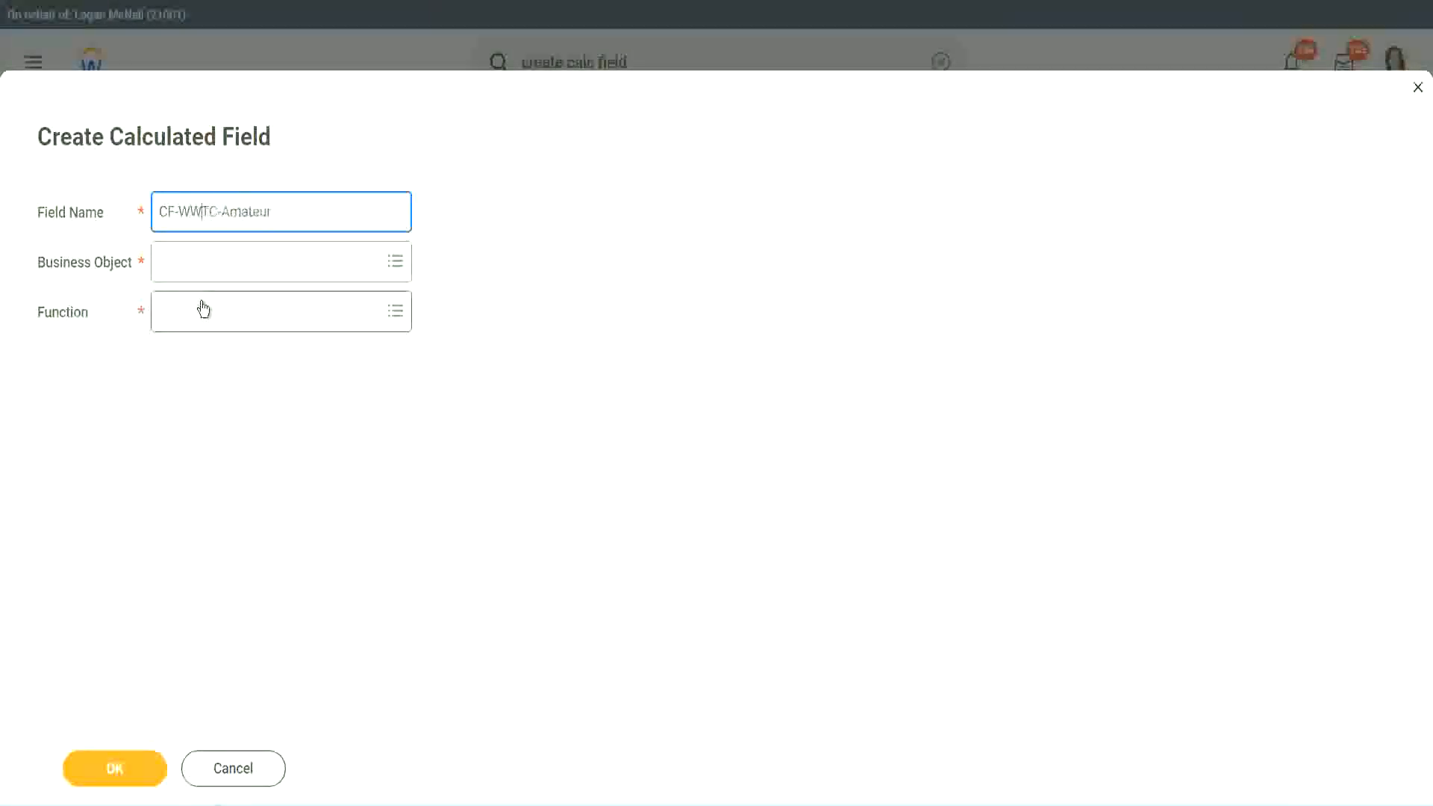
Set the new calculated field's business object to Global.
click(204, 262)
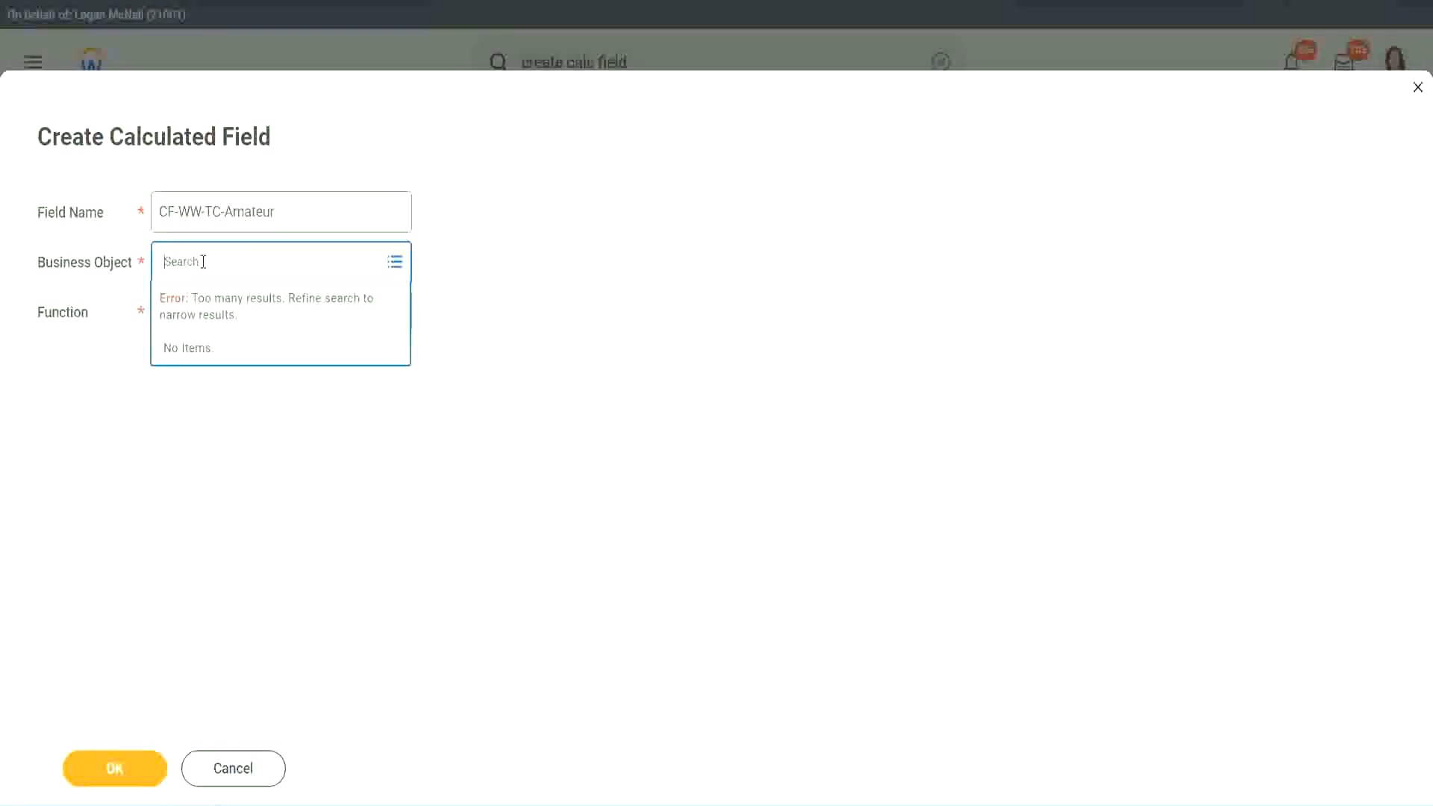
text(worker)
key(BackSpace)
key(BackSpace)
key(BackSpace)
key(BackSpace)
key(BackSpace)
key(BackSpace)
text(global)
key(Return)
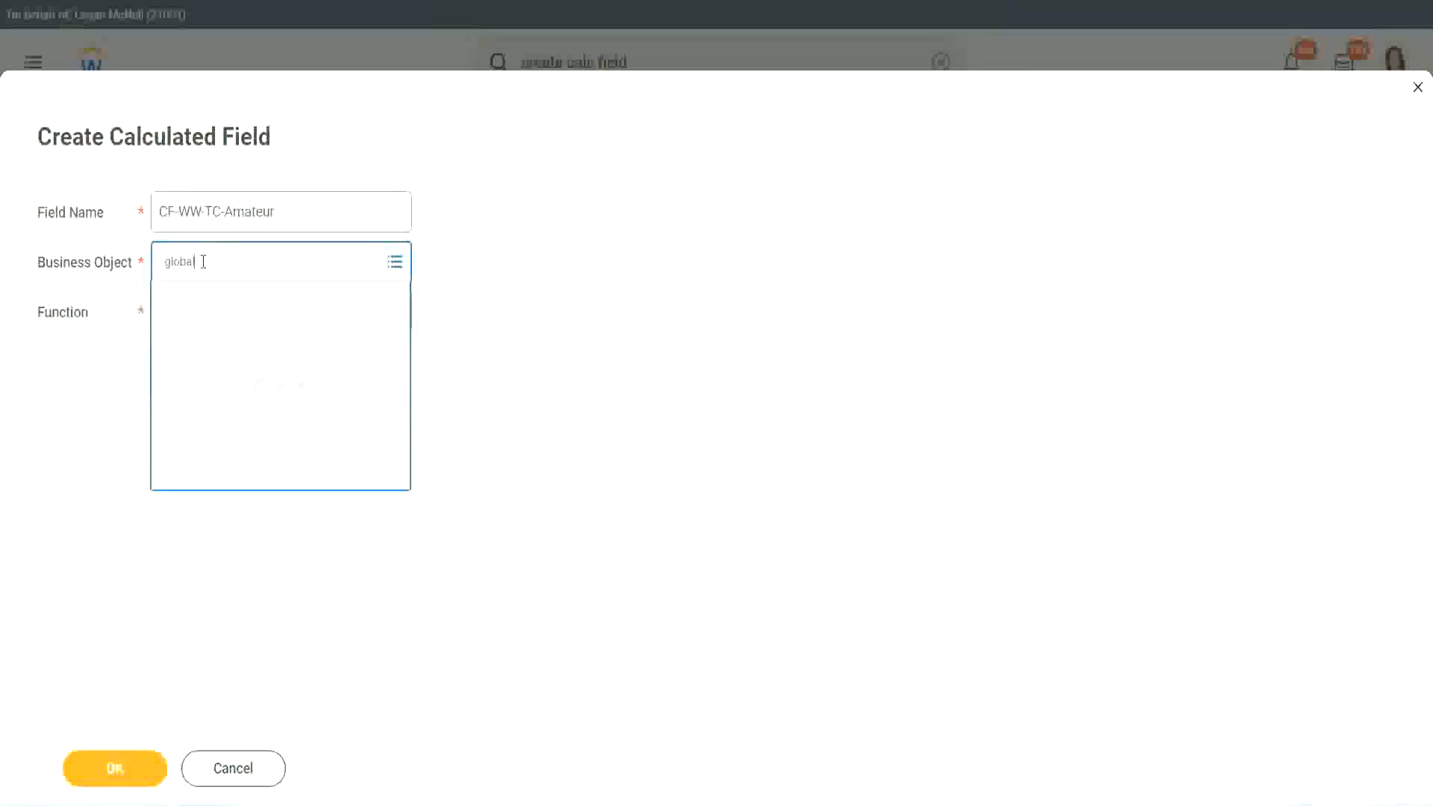
click(224, 347)
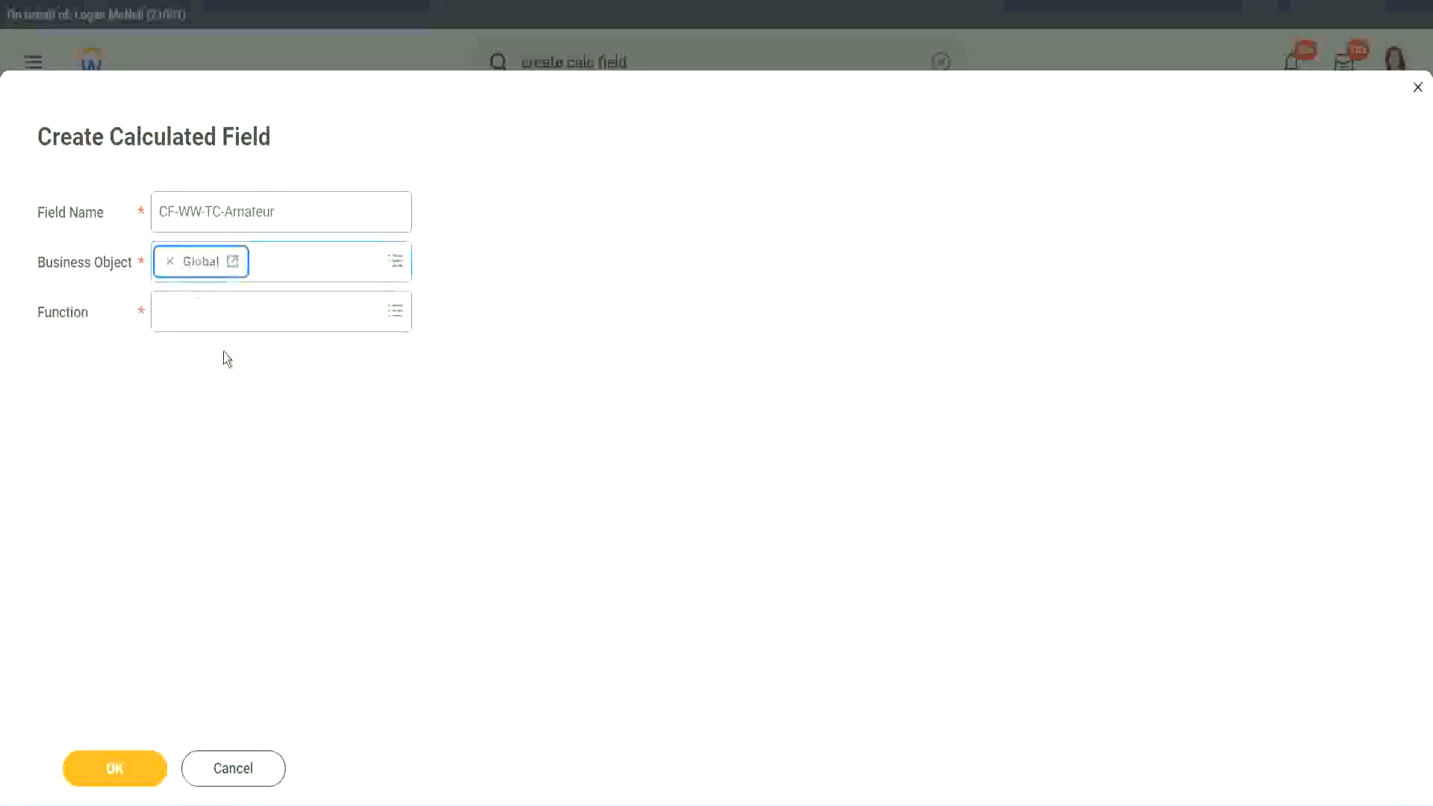
triple_click(328, 215)
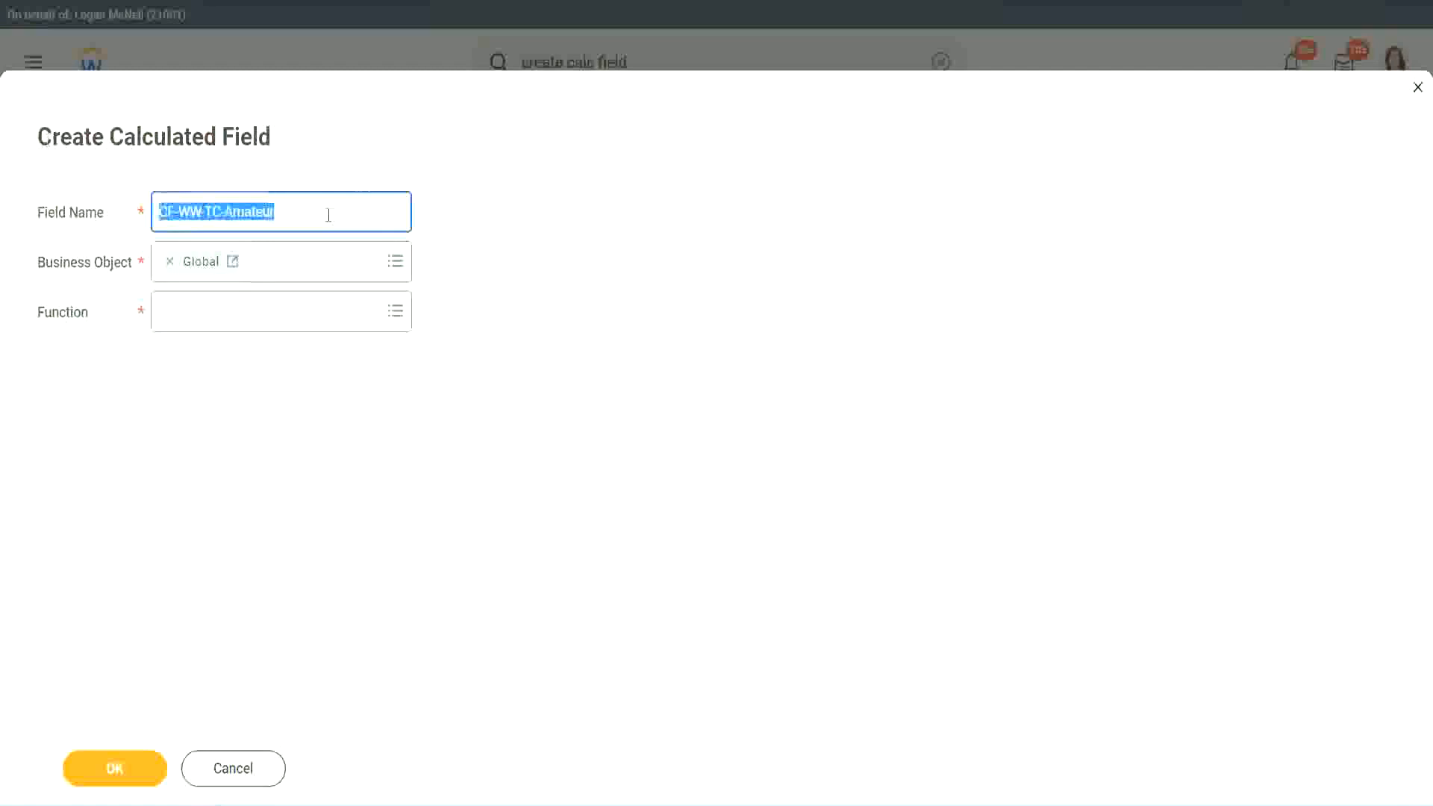
click(310, 215)
double_click(283, 209)
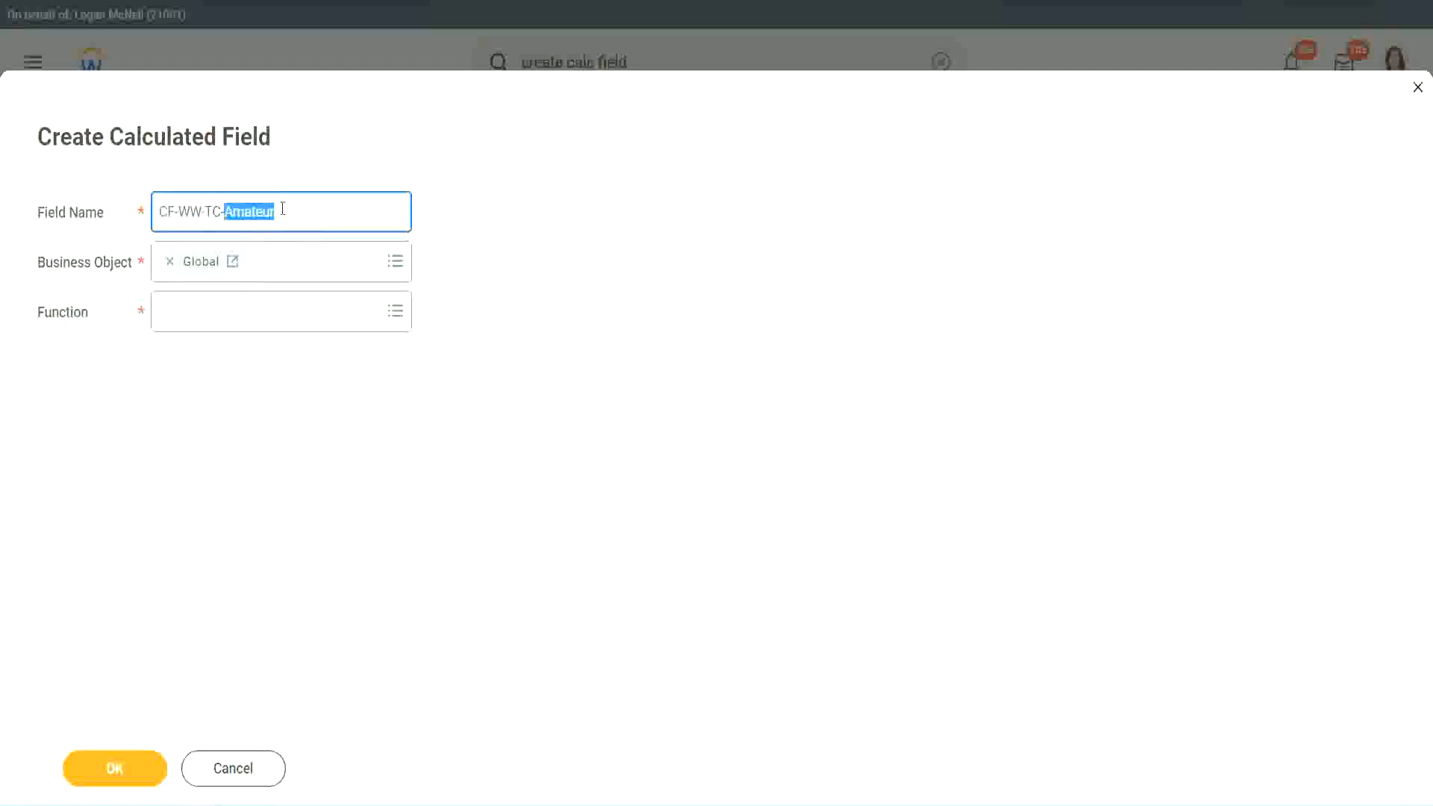
click(297, 209)
double_click(268, 215)
Choose Text Constant as the new field's function and continue to its calculation settings.
click(198, 312)
text(text const)
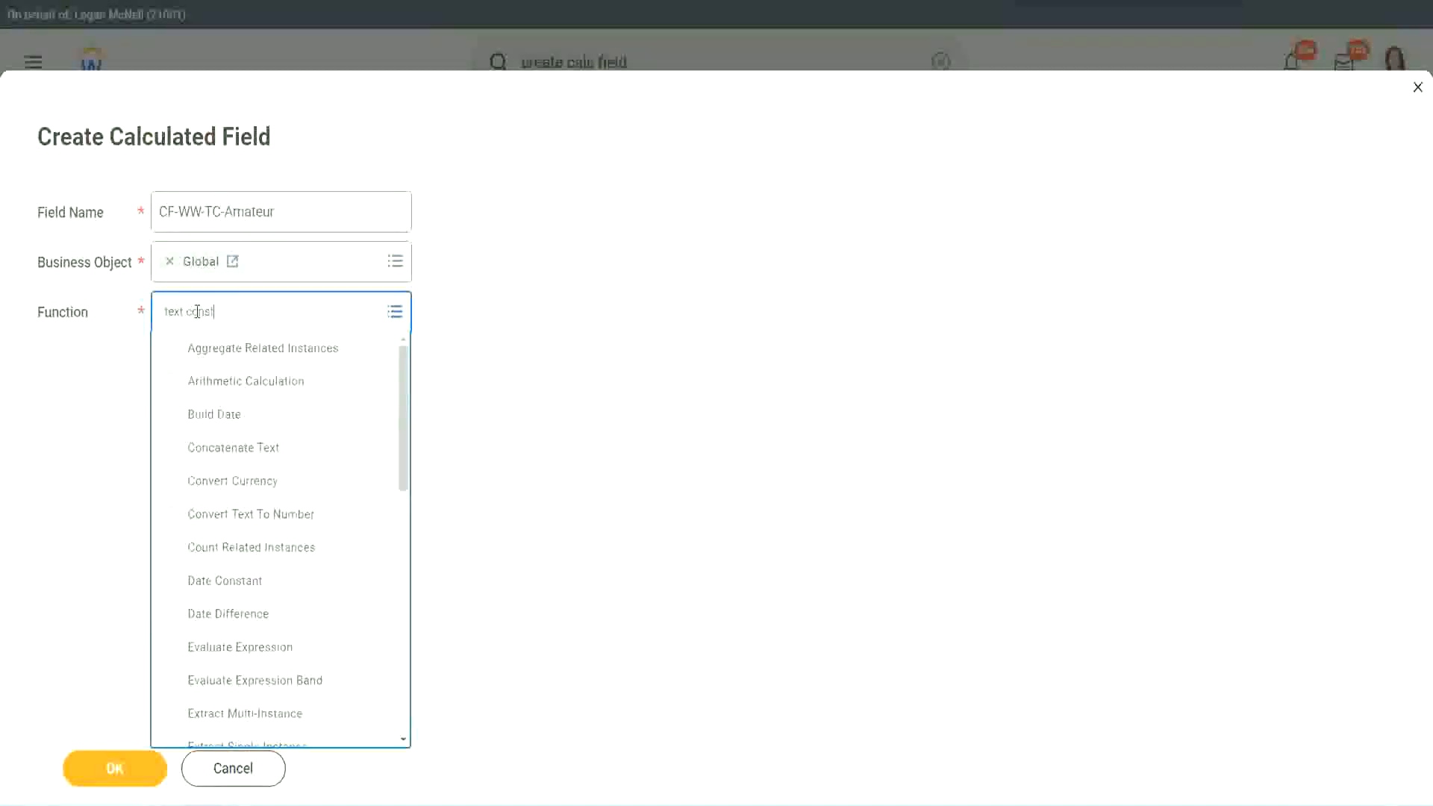
key(Return)
click(116, 769)
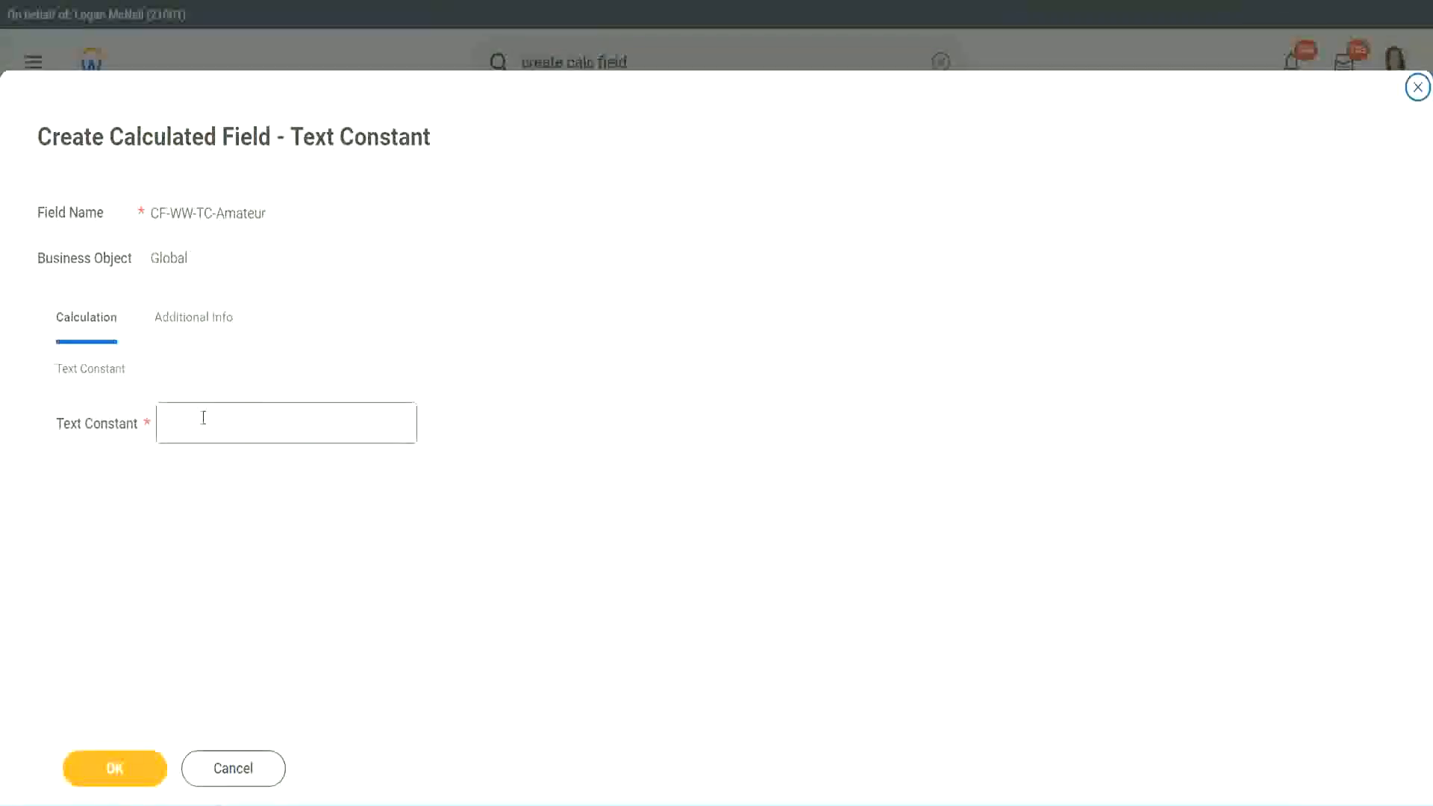
Set the text constant to Amateur and save the field as the first row's return value.
click(235, 422)
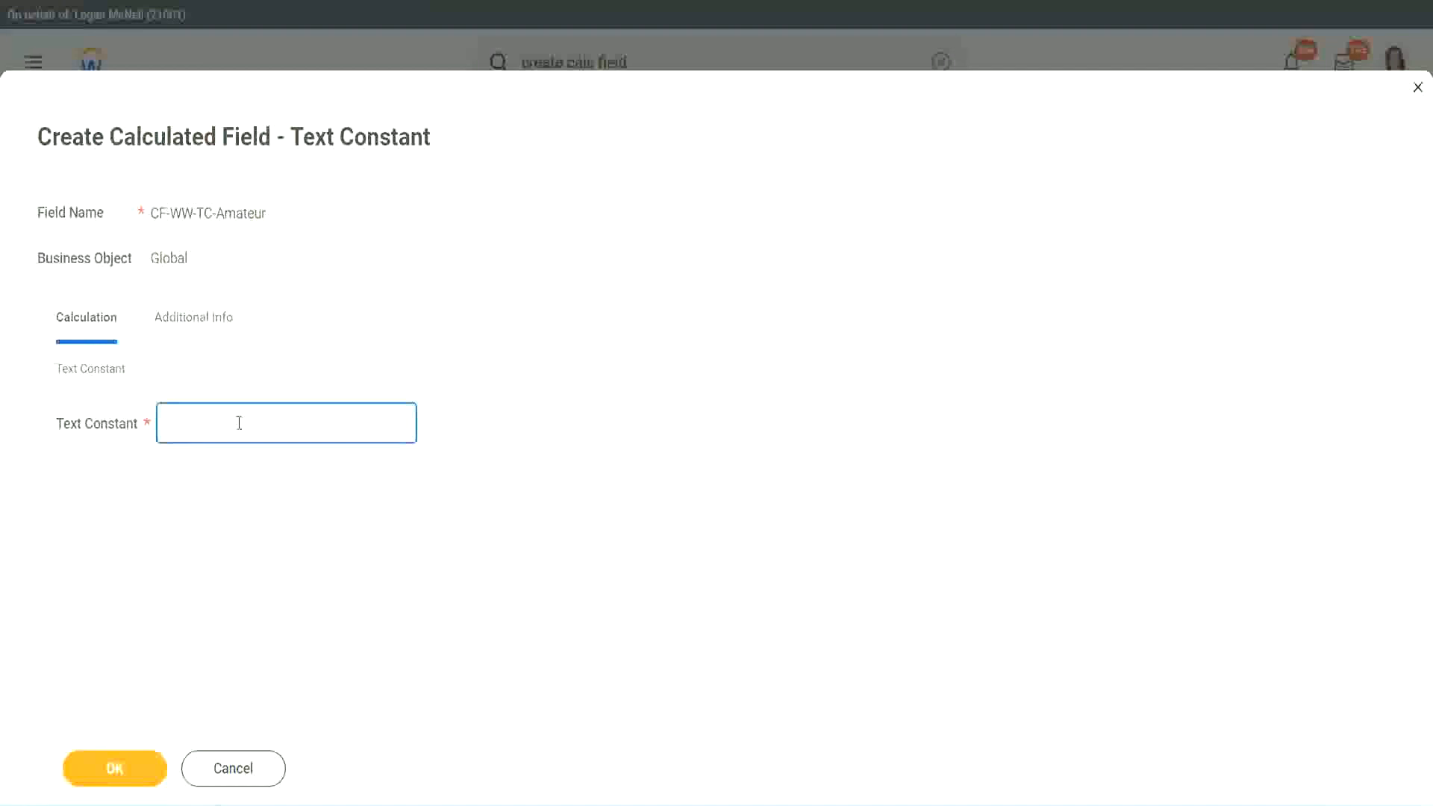
text(Amateur)
click(112, 770)
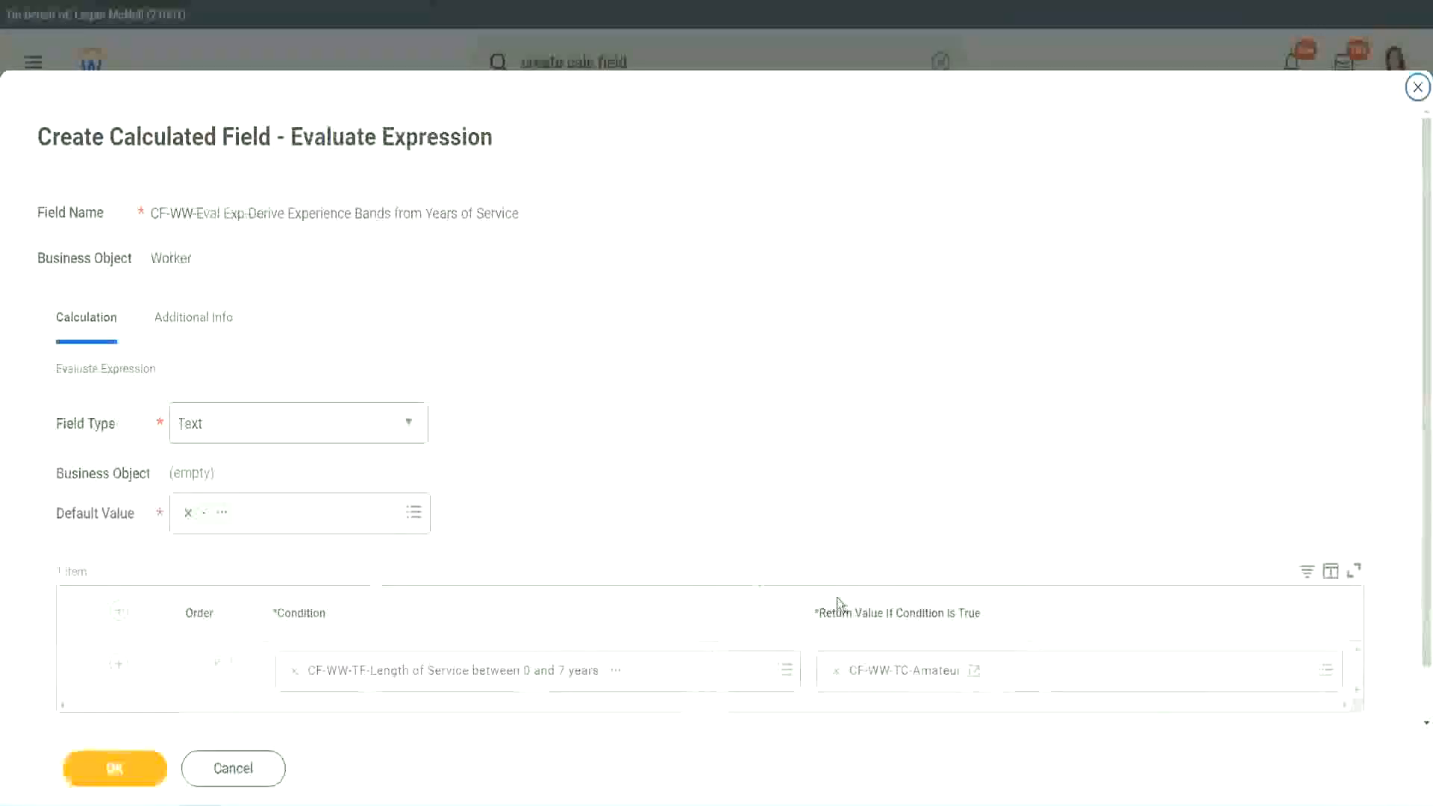
right_click(889, 677)
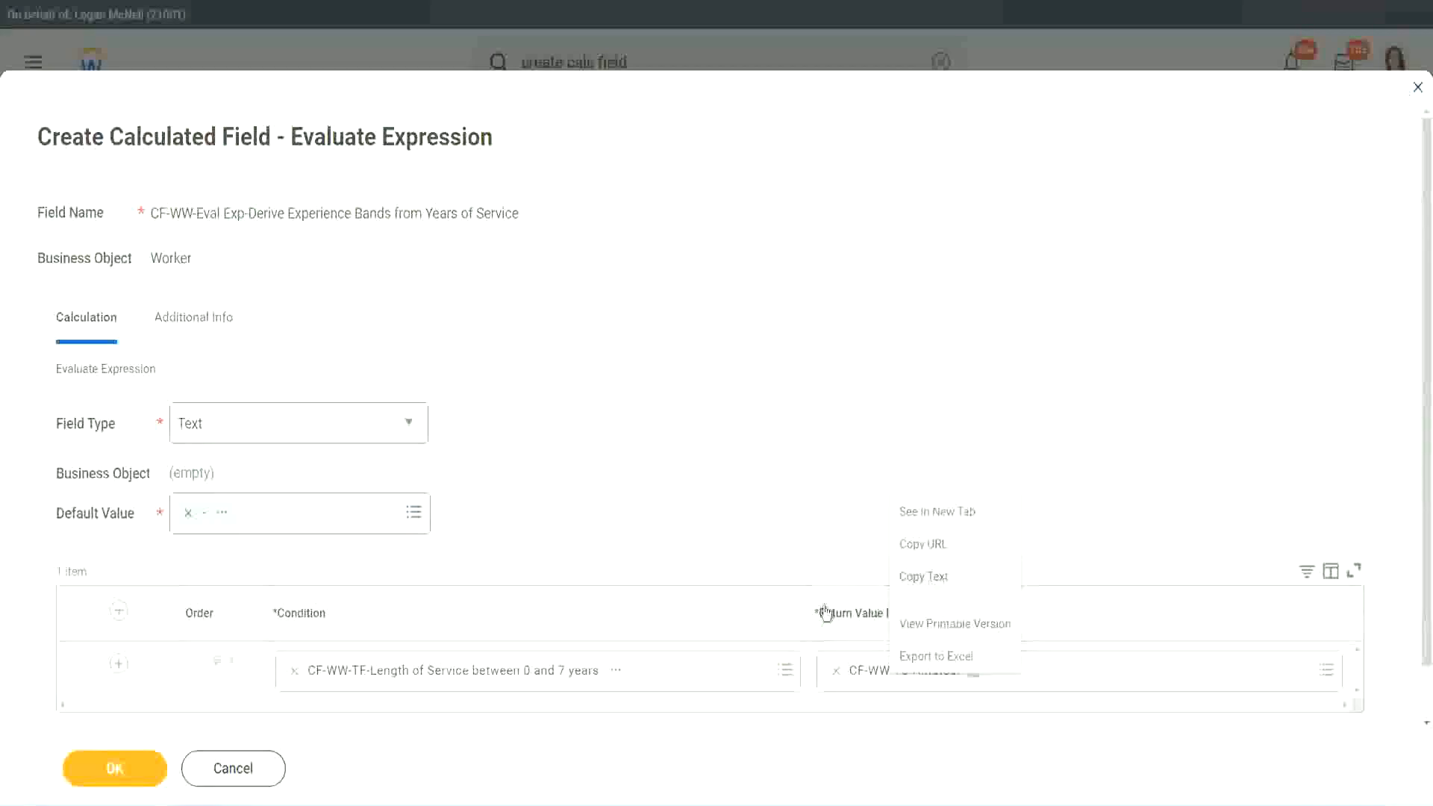
click(889, 681)
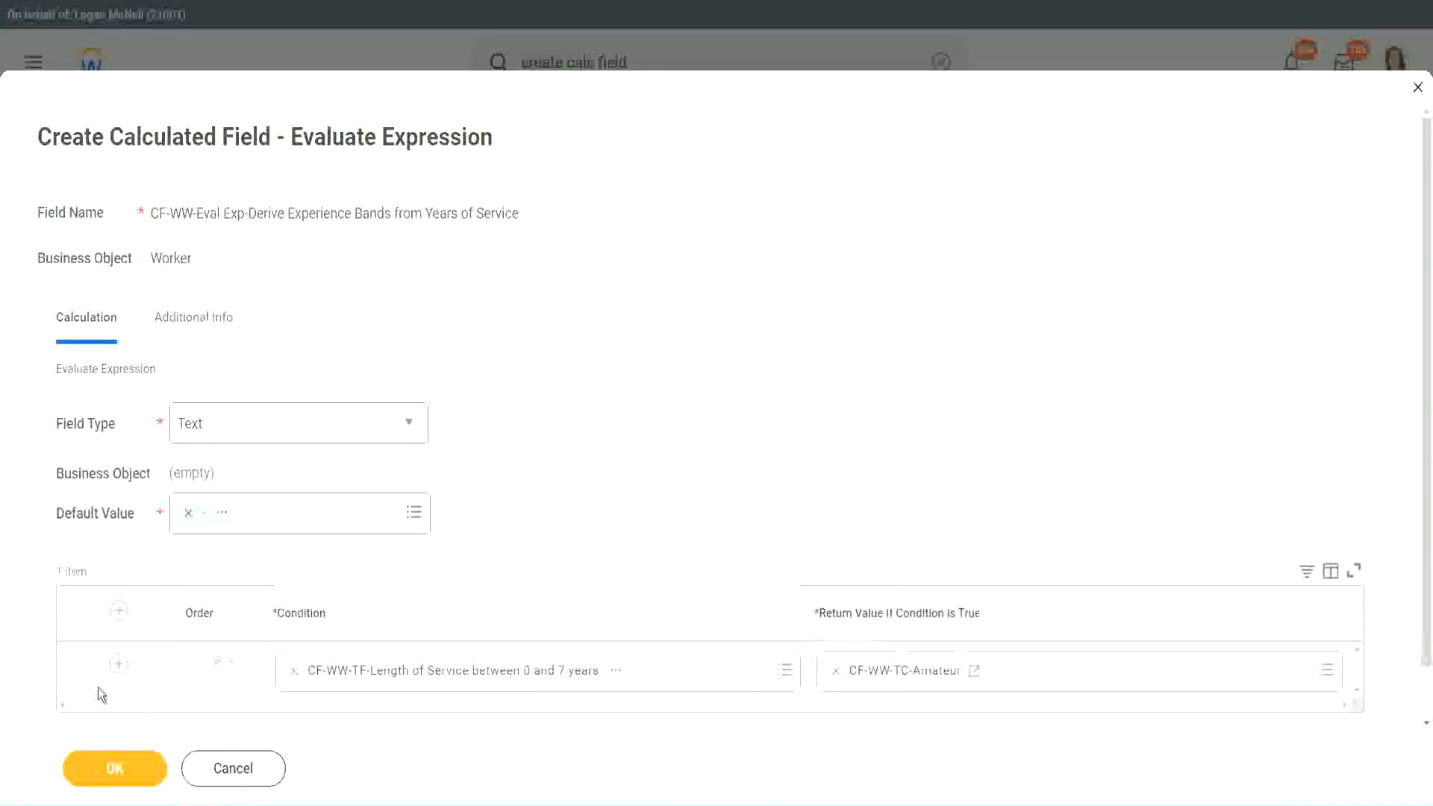
Add three empty condition rows below the 0 to 7 years row.
click(118, 665)
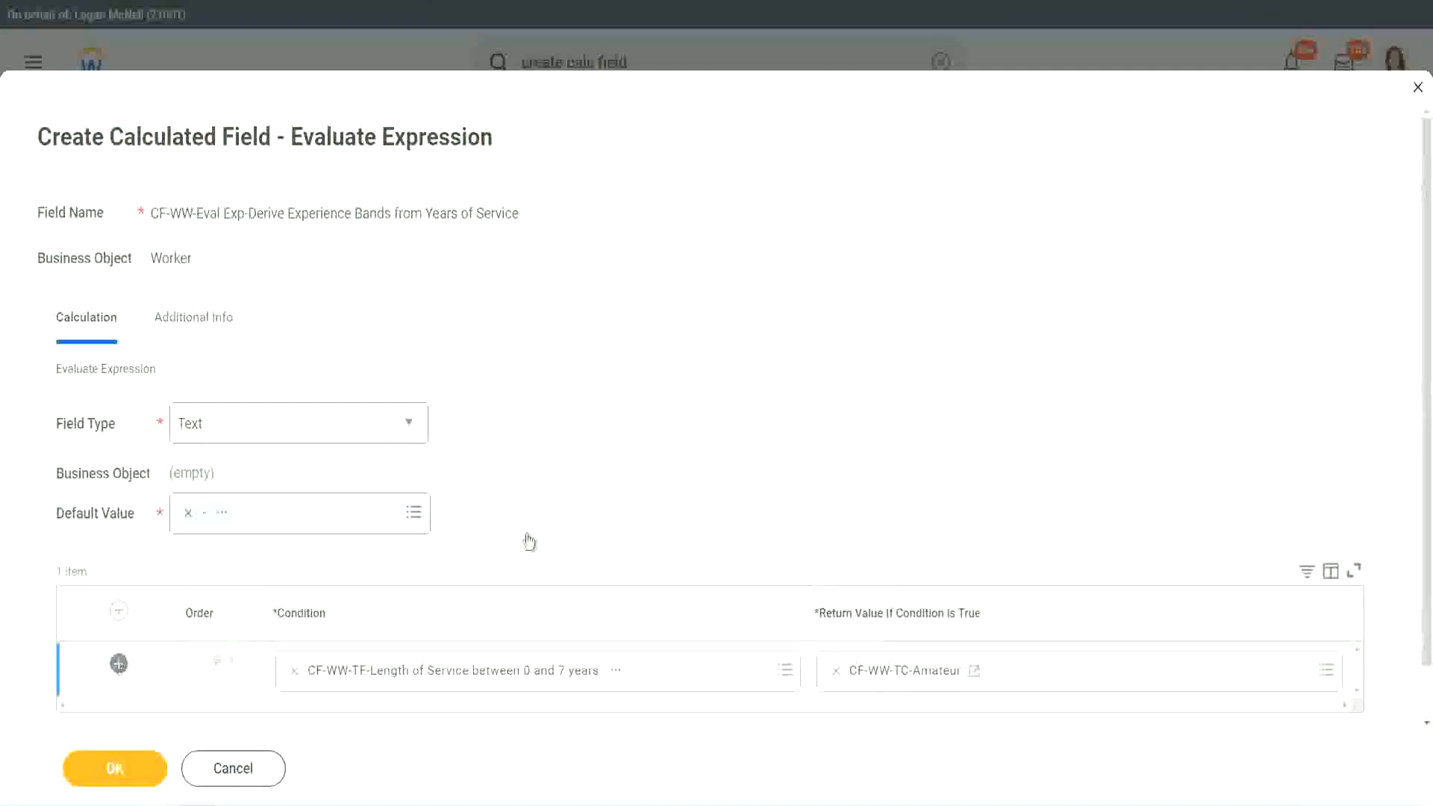
scroll(562, 525, down, 3)
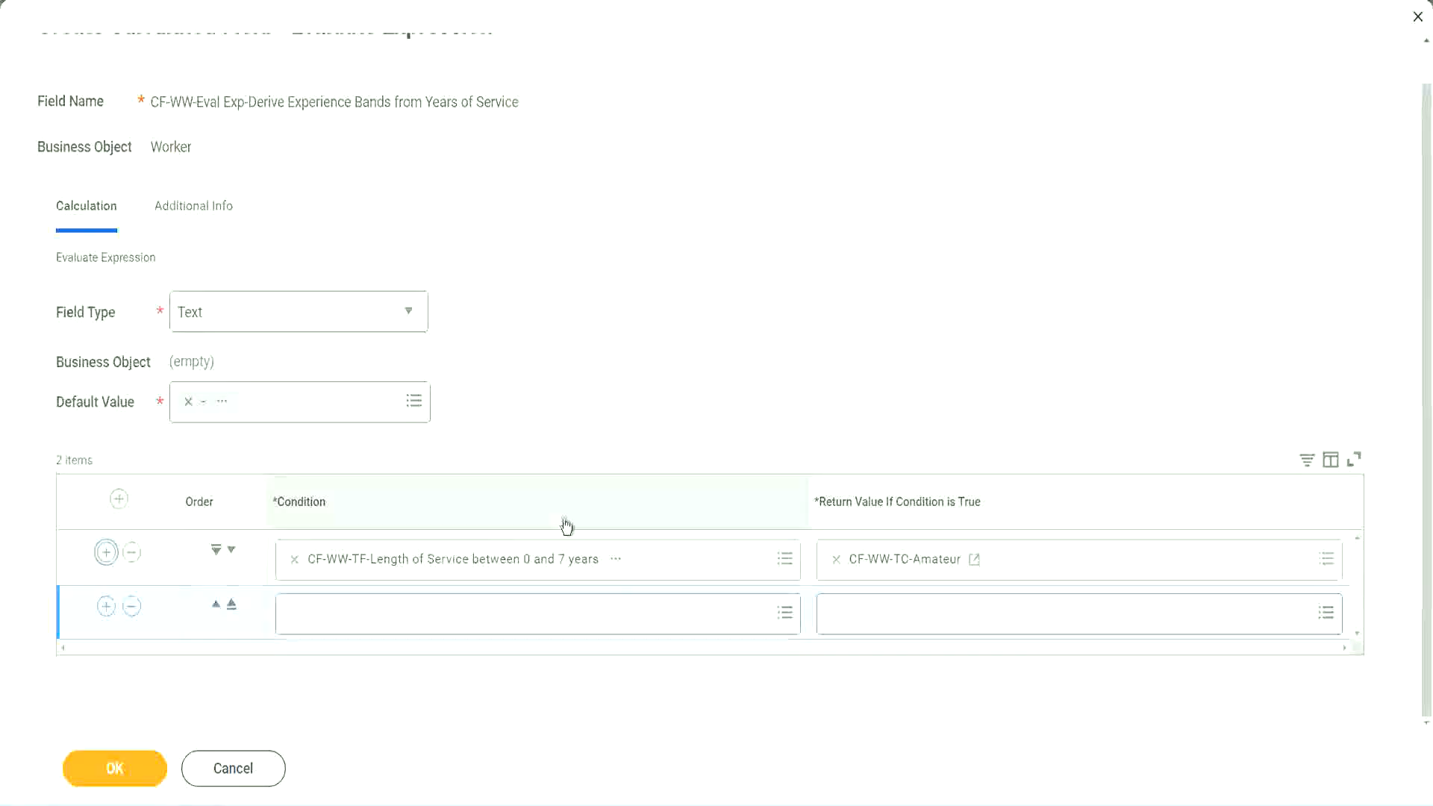
click(107, 612)
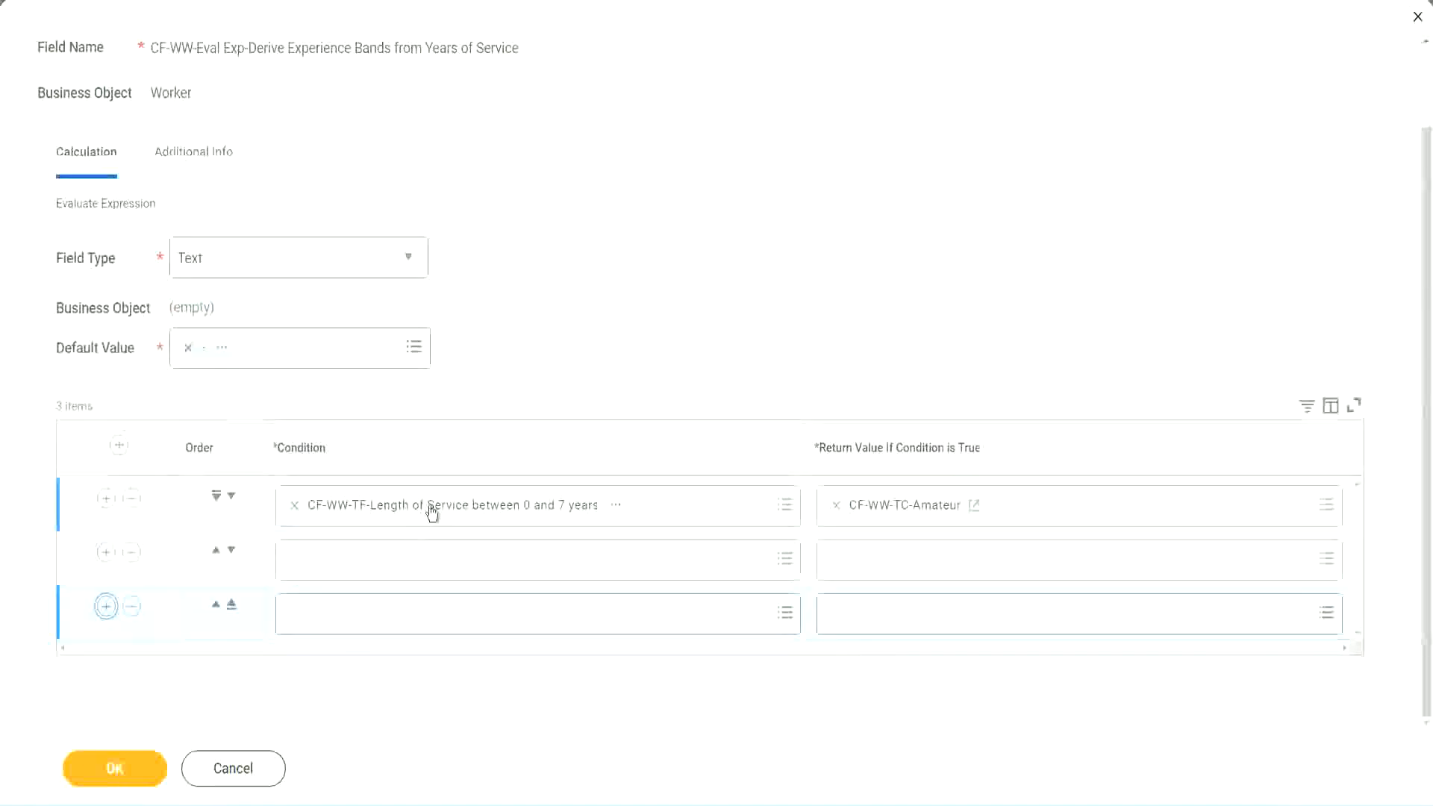
Set the second row's condition to CF-WW-TF-Length of Service between 8 and 15 years.
click(353, 567)
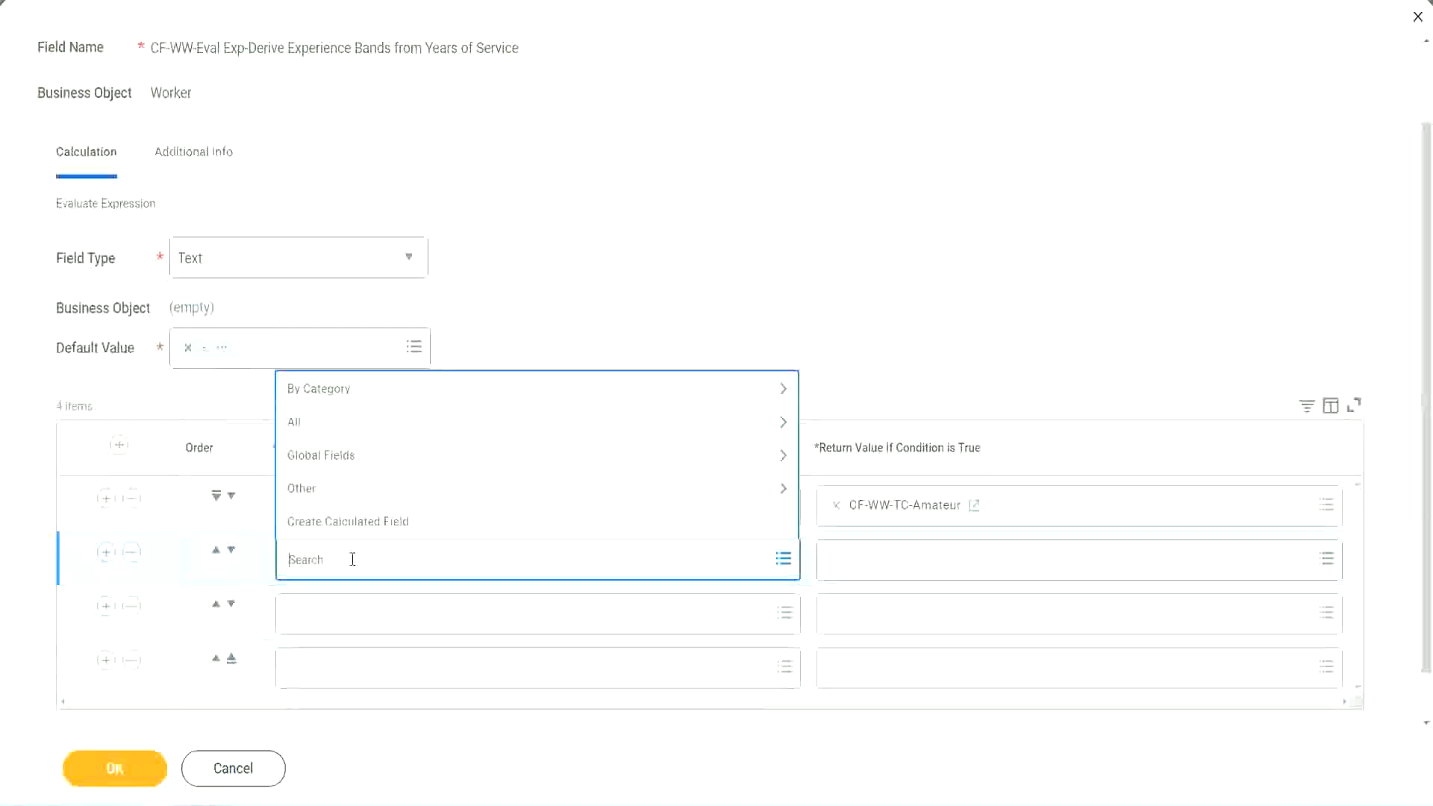
text(cf-ww)
text(-tc)
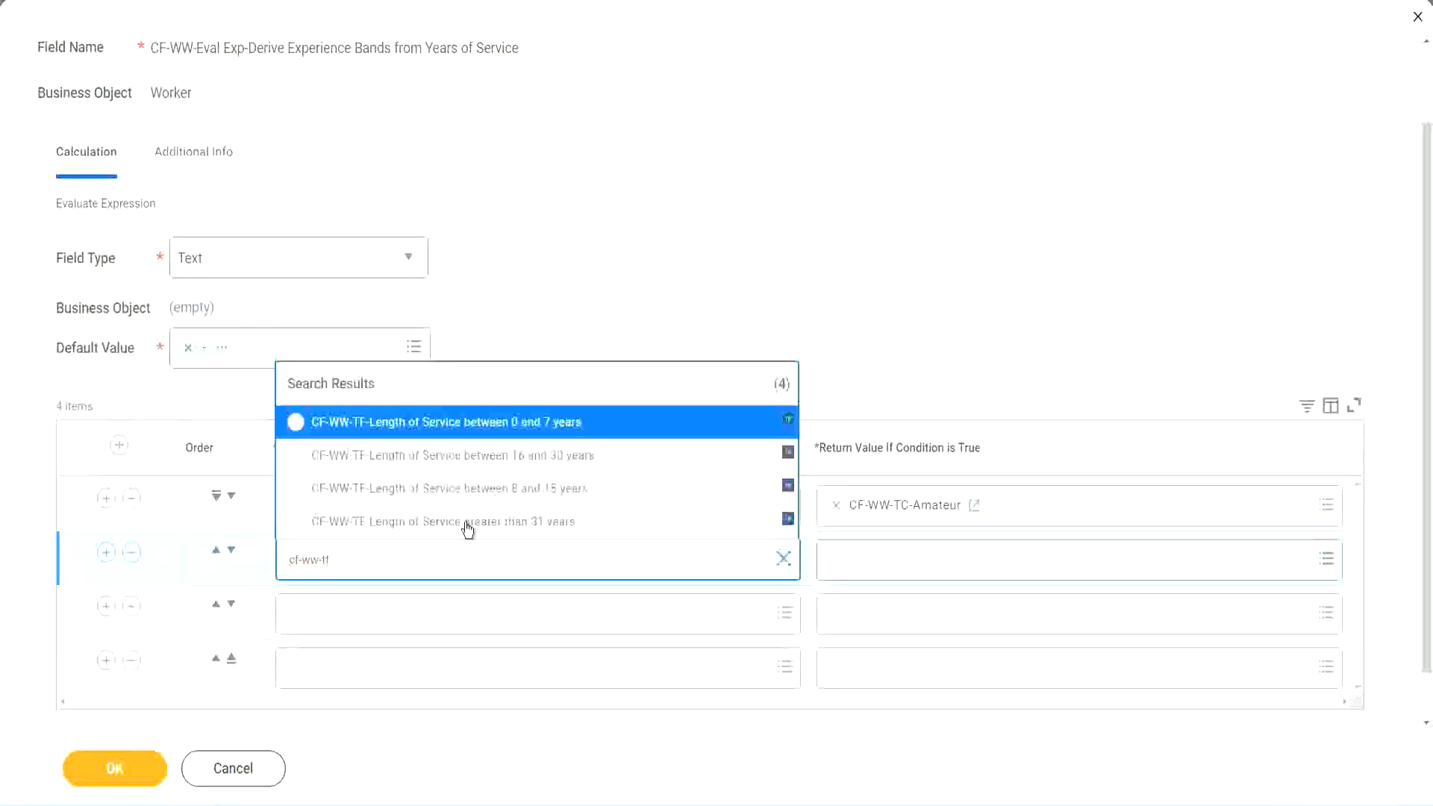
click(550, 491)
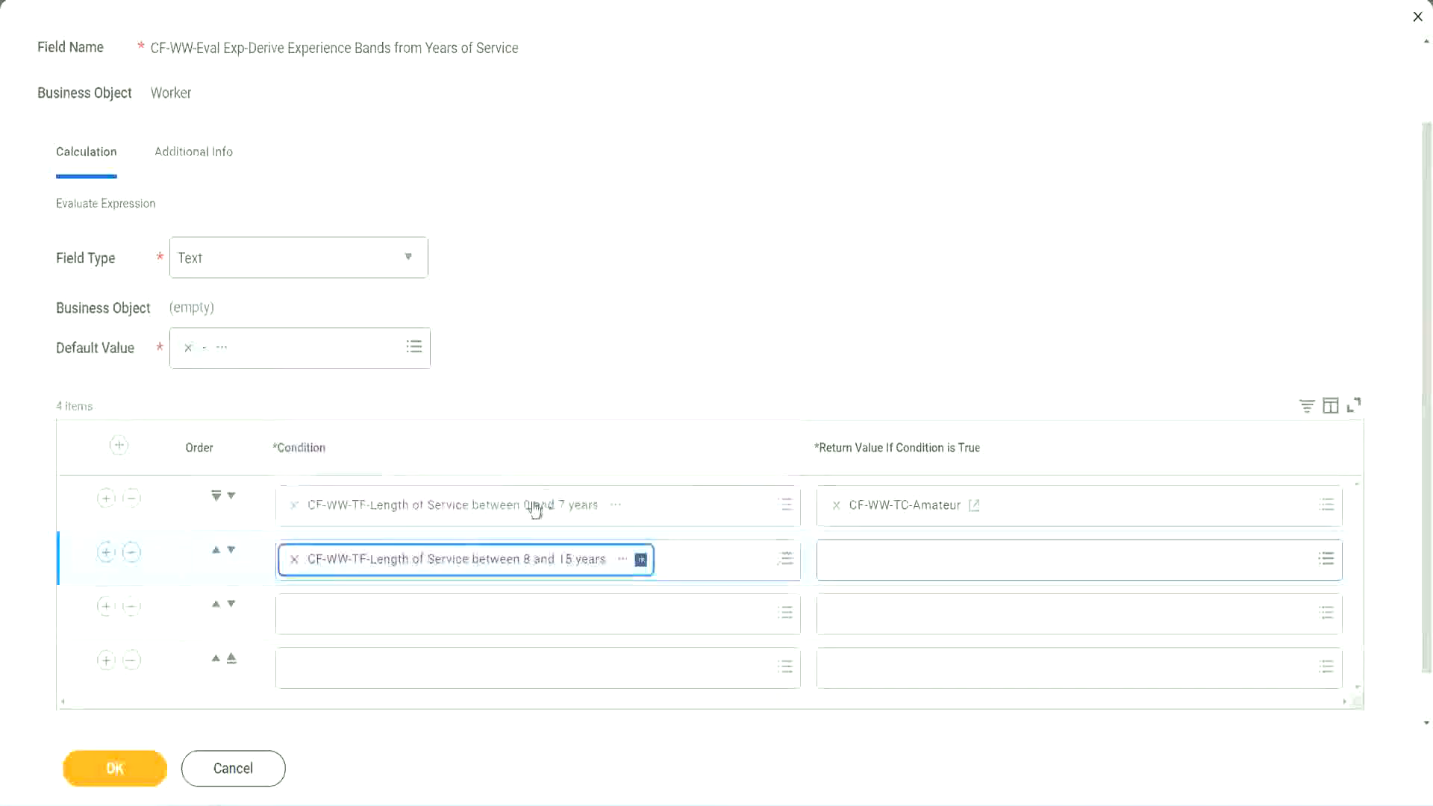
Set the third row's condition to CF-WW-TF-Length of Service between 16 and 30 years.
click(361, 614)
text(cf)
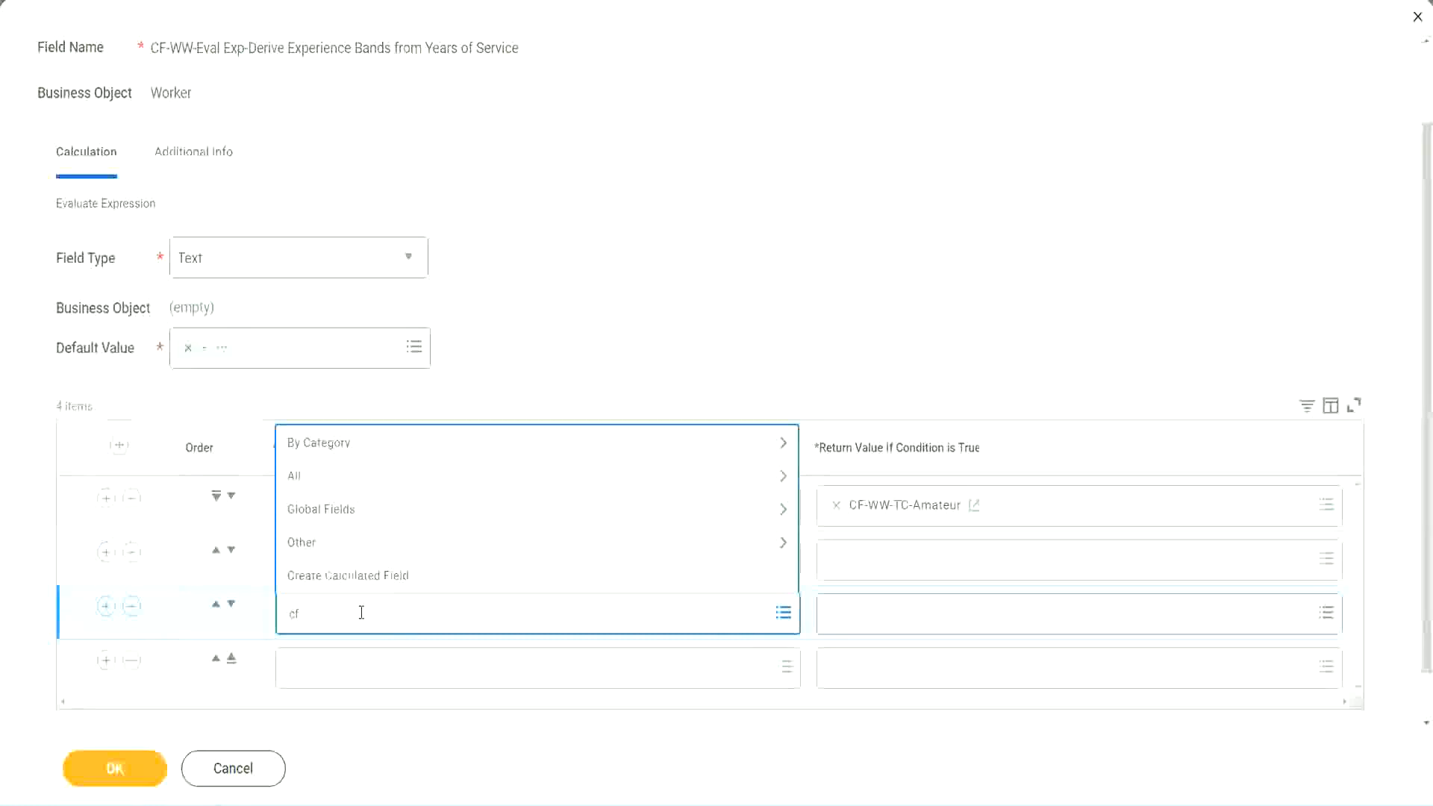
text(-ww-tf)
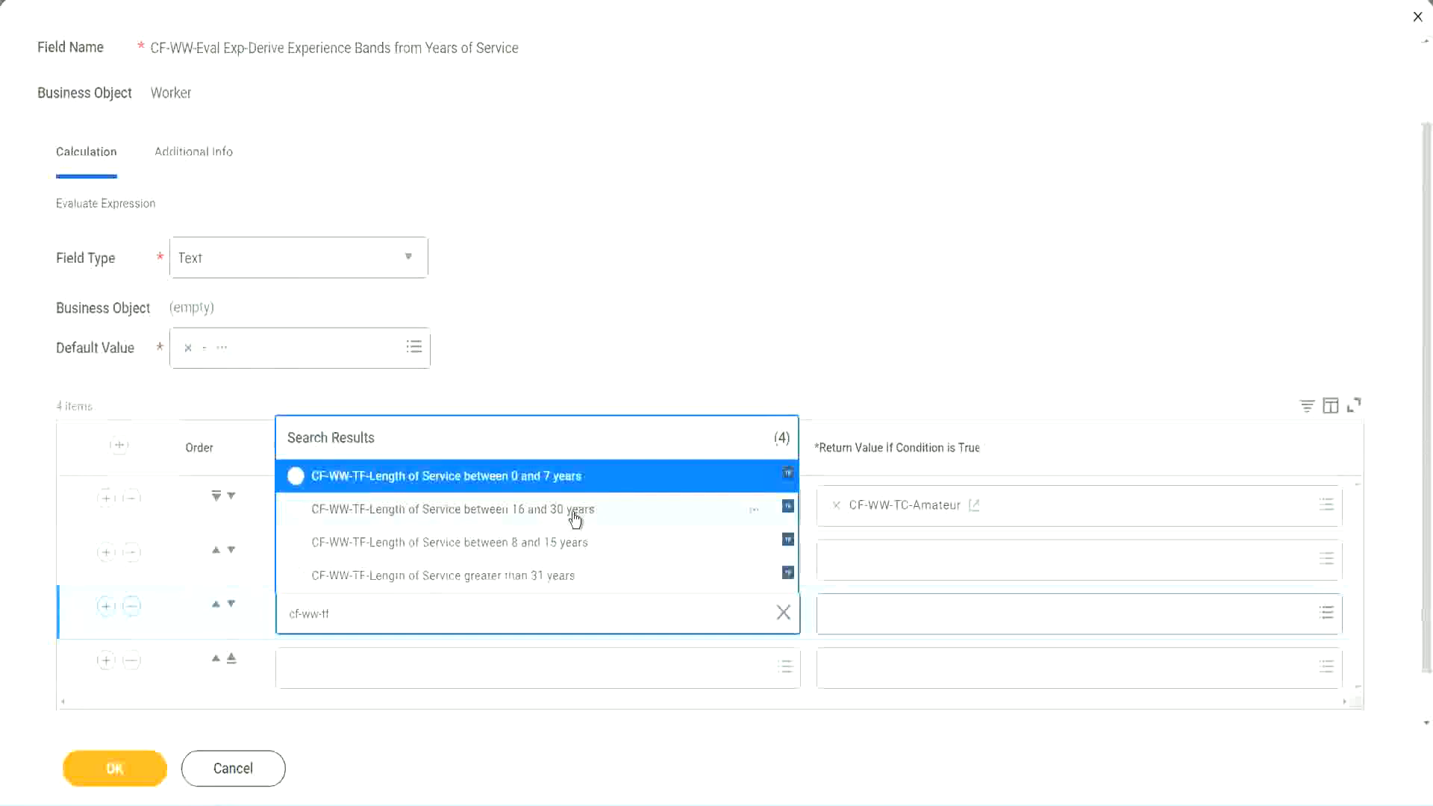
click(575, 512)
Set the fourth row's condition to CF-WW-TF-Length of Service greater than 31 years.
click(339, 668)
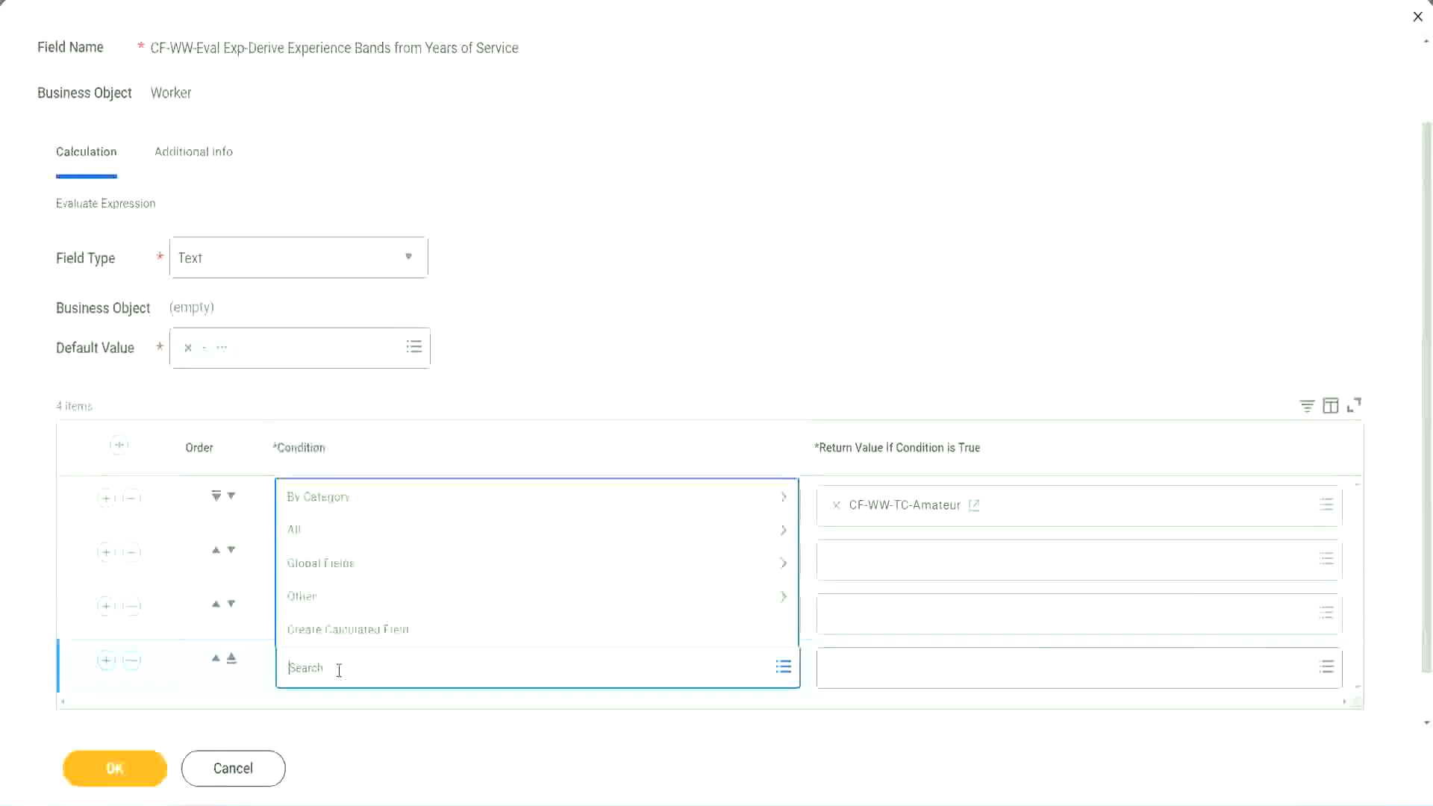
text(cf-ww)
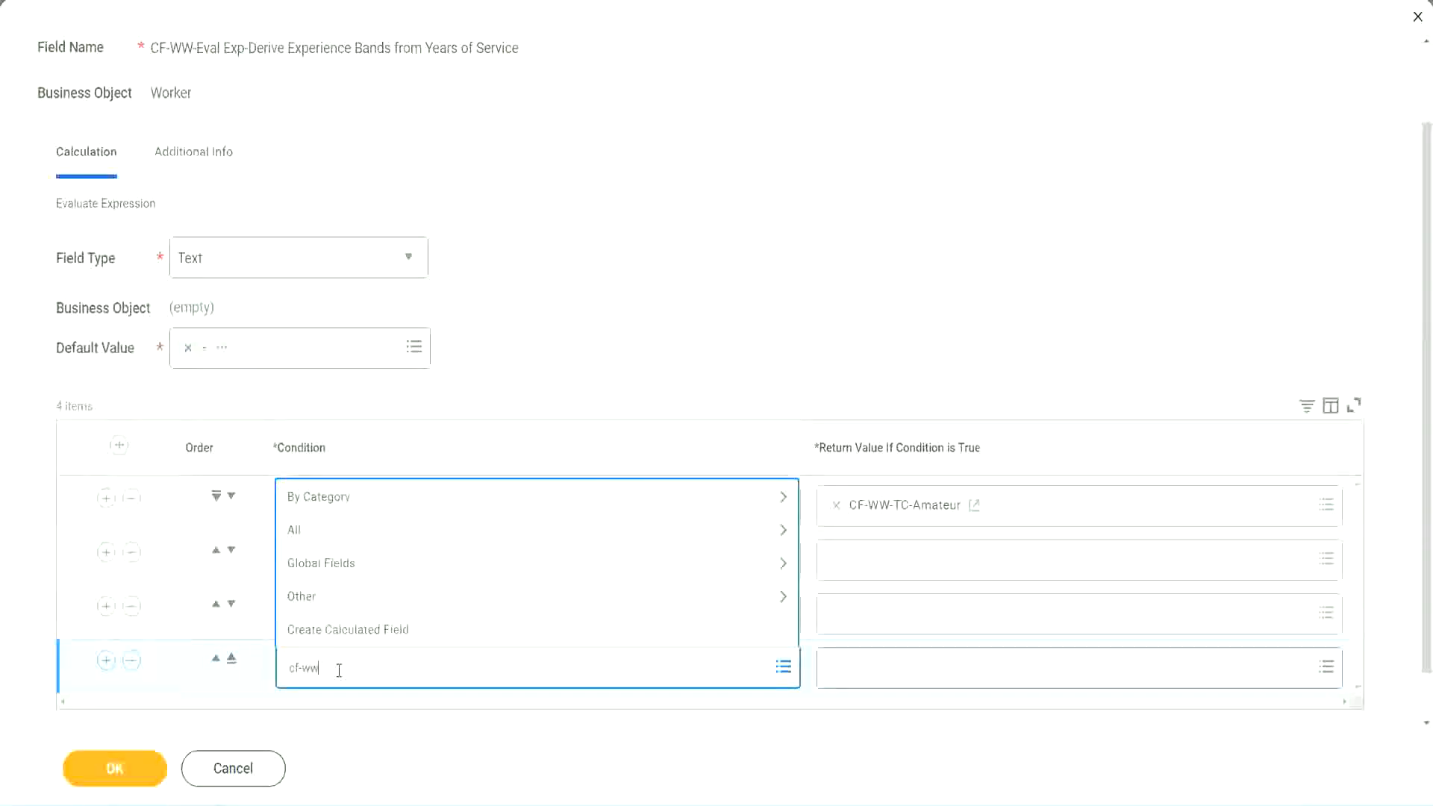
text( tf 31)
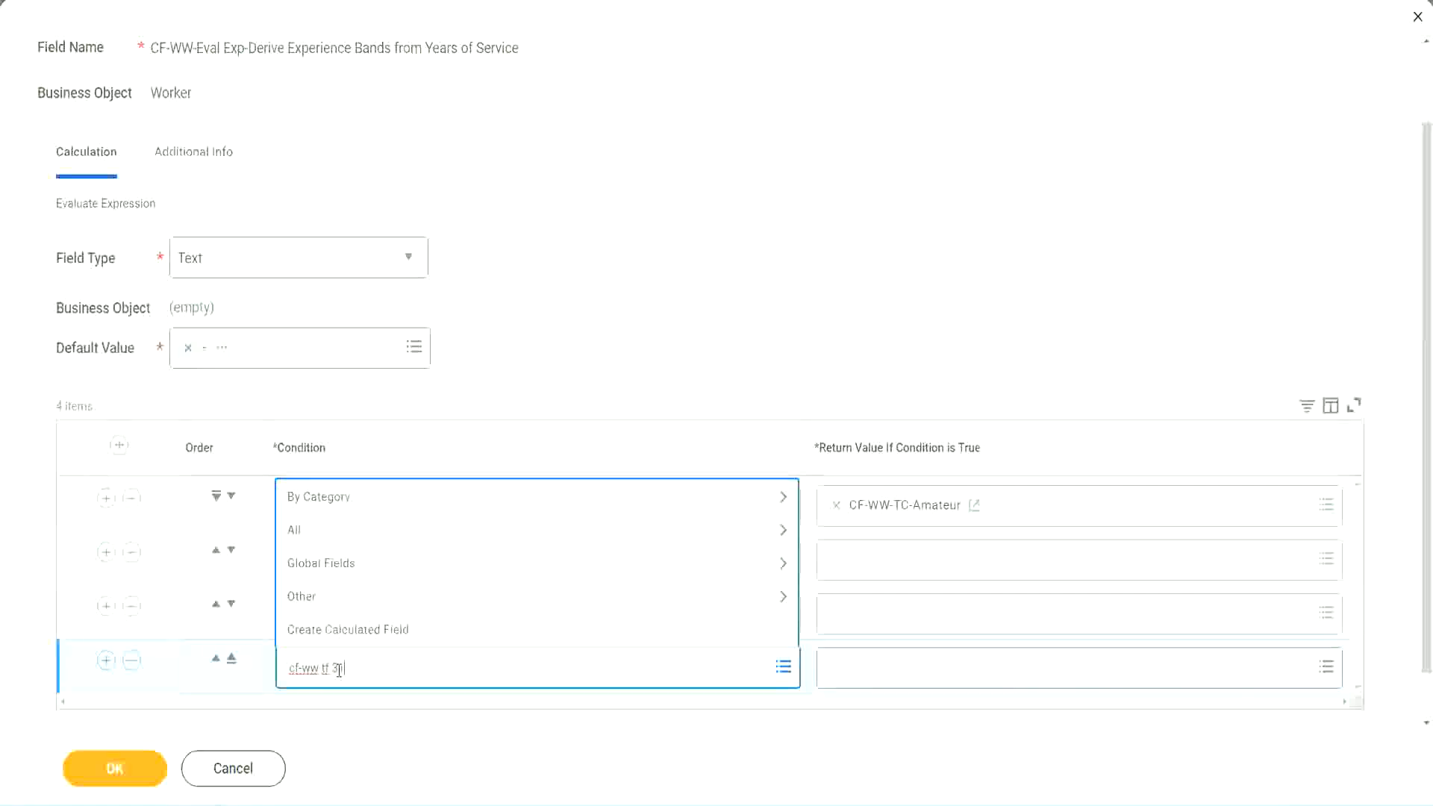
key(Return)
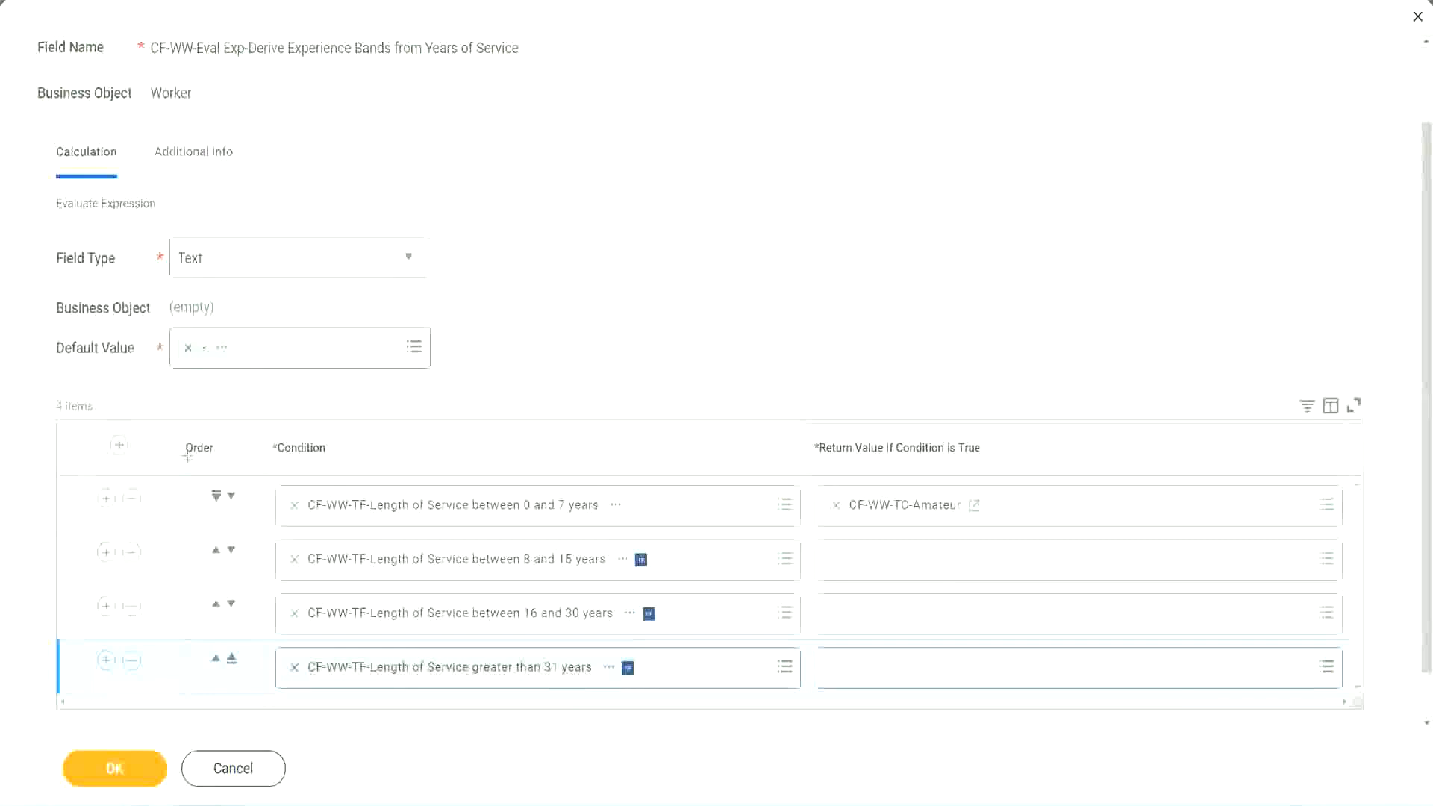
Move the 8 to 15 years condition row above the 0 to 7 years row.
drag(160, 437, 159, 590)
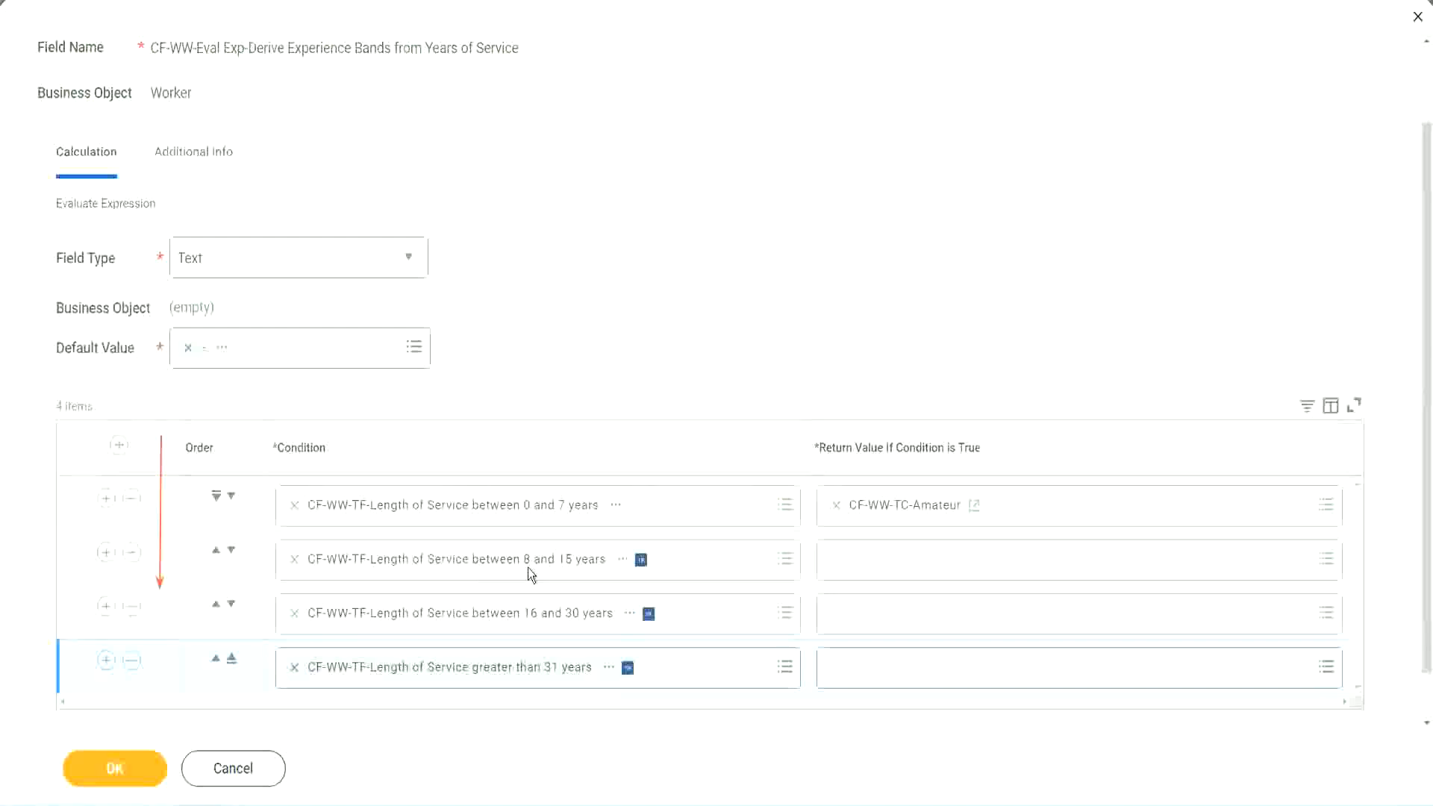
click(216, 551)
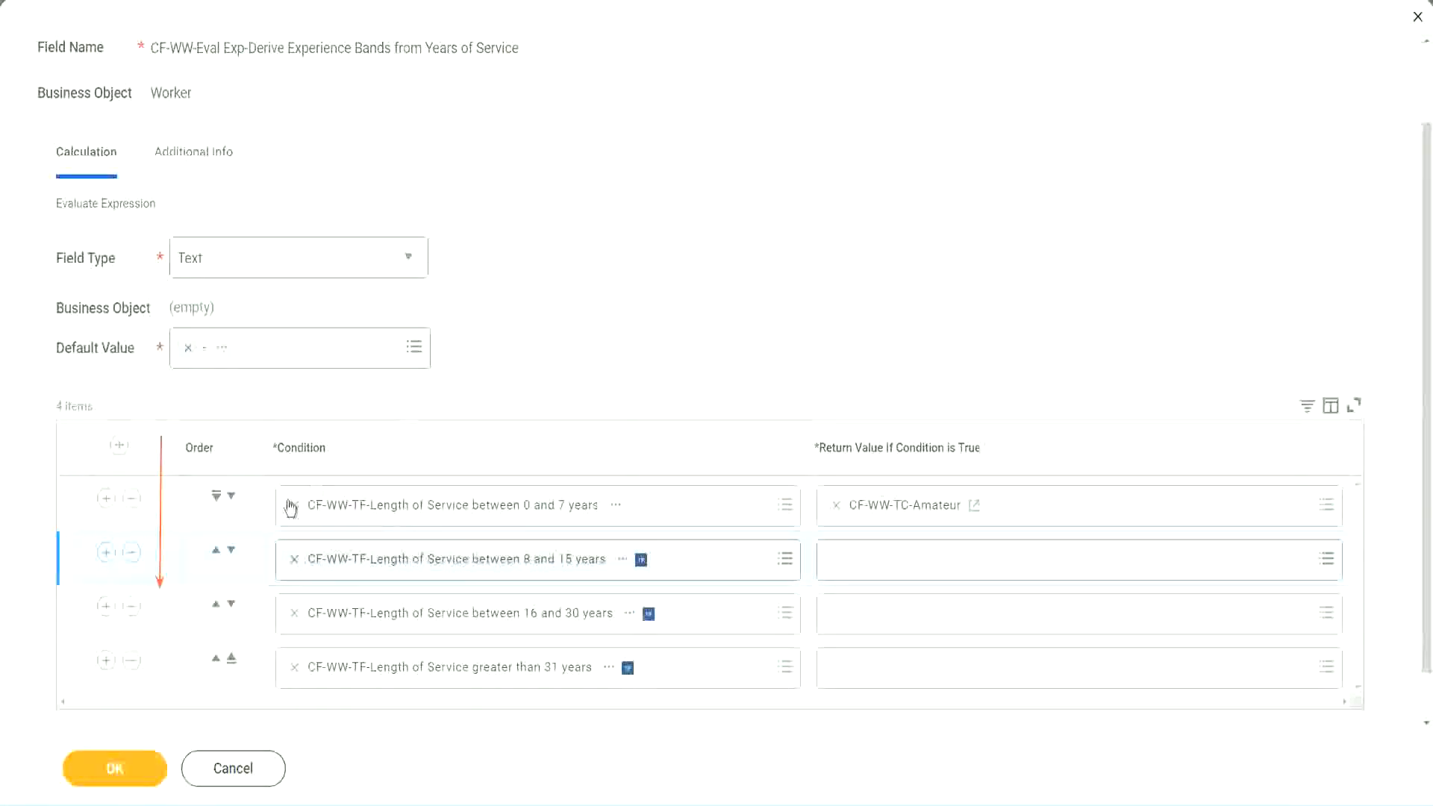
click(216, 553)
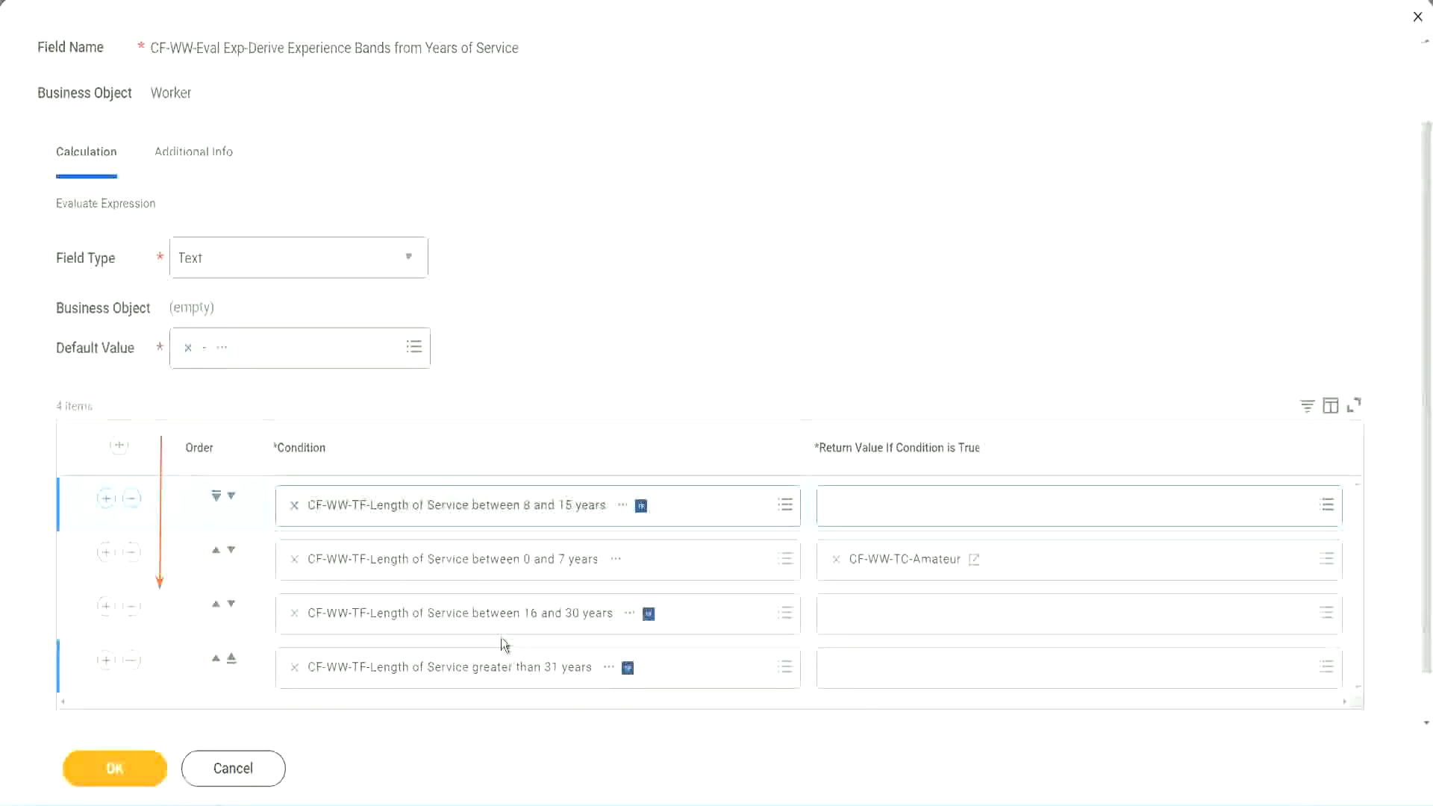
Copy the text of the CF-WW-TC-Amateur return value and move the 8 to 15 years row back below the 0 to 7 years row.
right_click(907, 571)
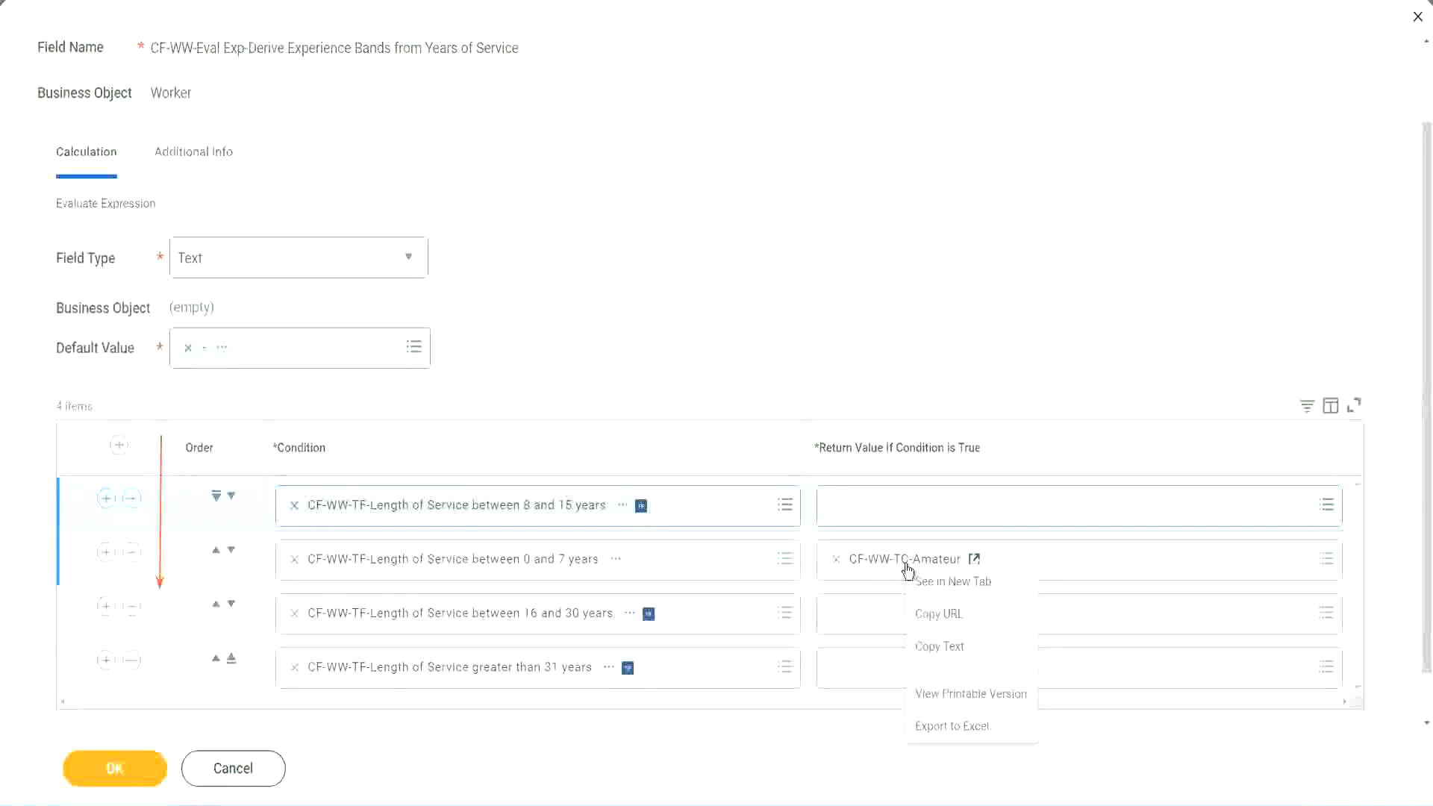
click(933, 642)
click(231, 497)
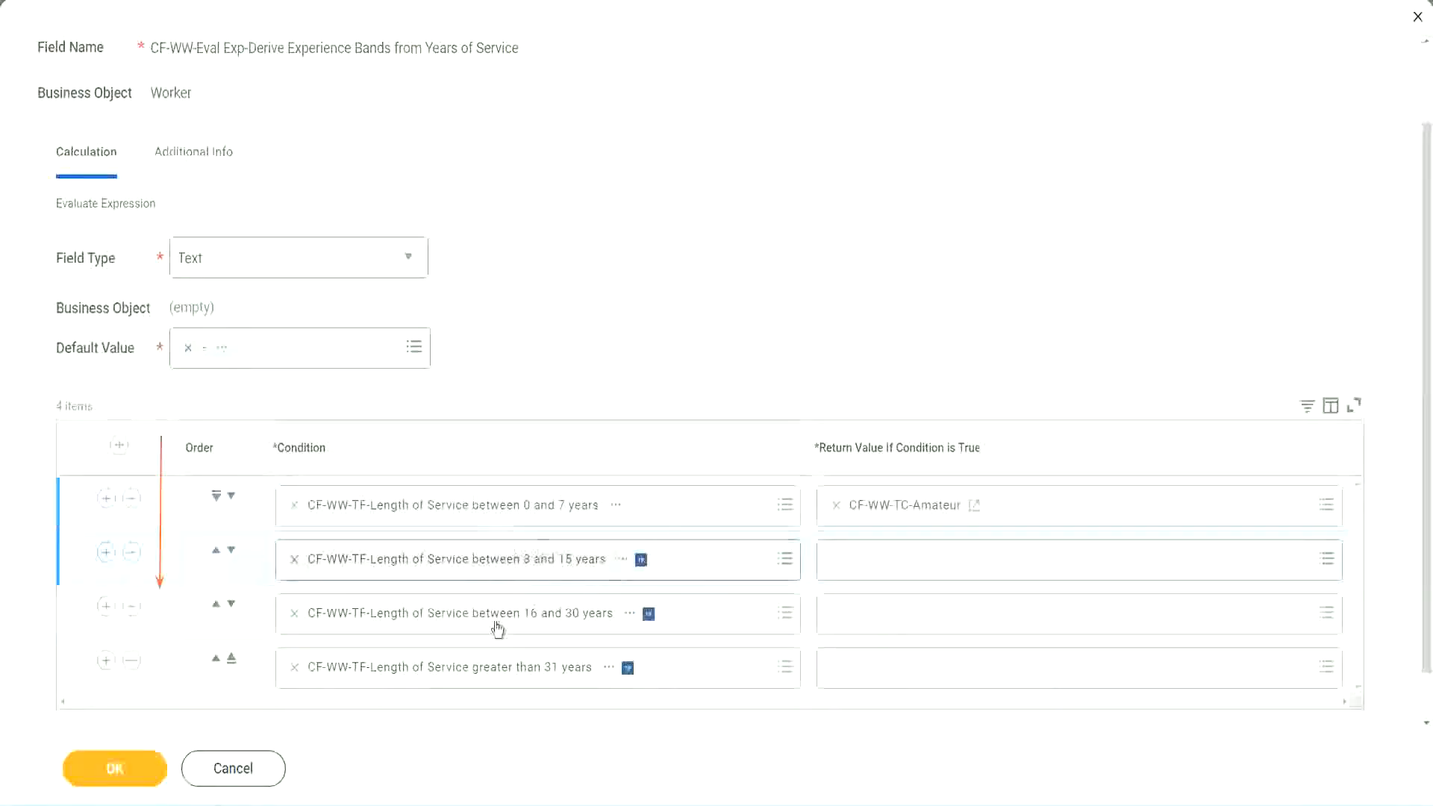
Create a Global Text Constant calculated field named CF-WW-TC-Experienced as the return value for the 8 to 15 years row.
click(837, 559)
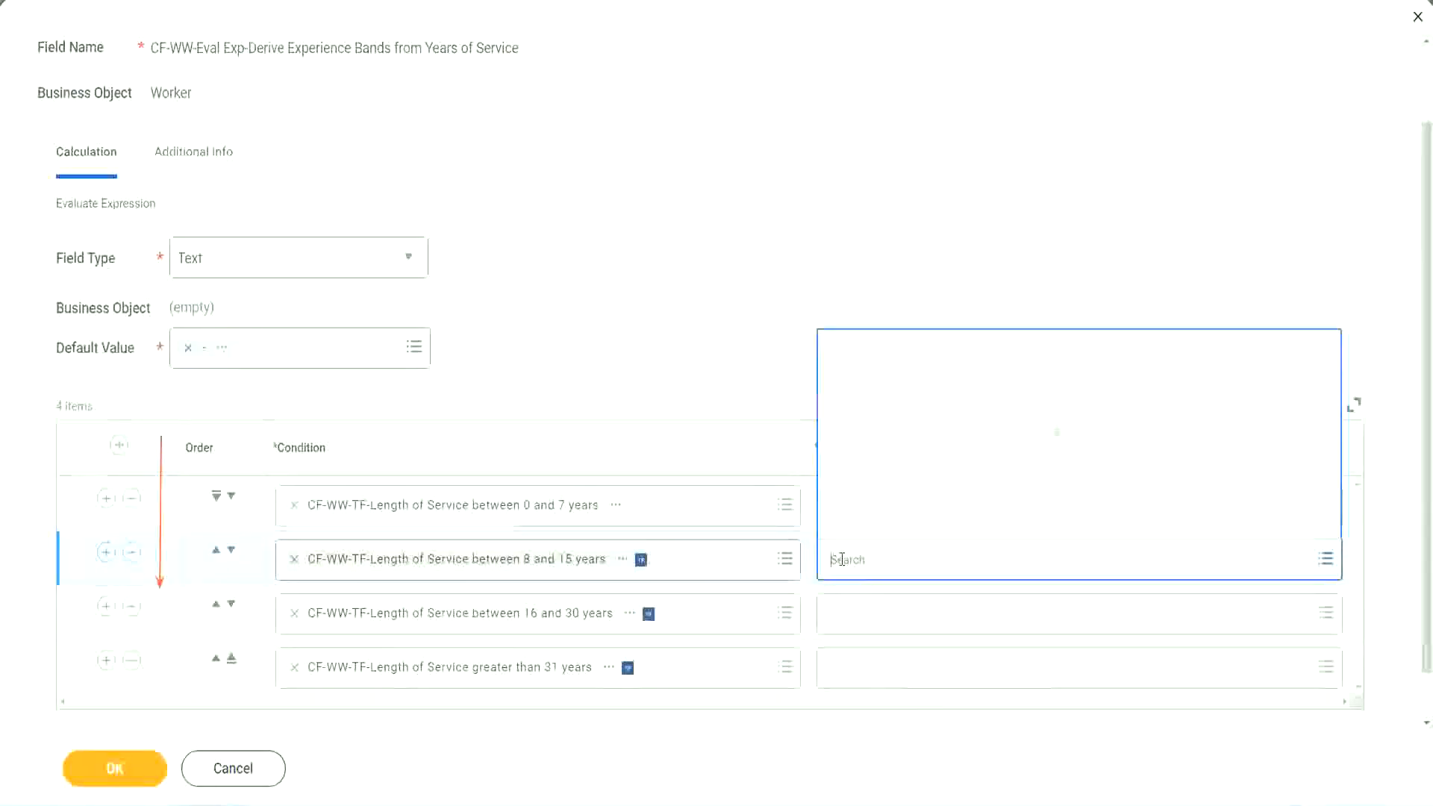
click(889, 523)
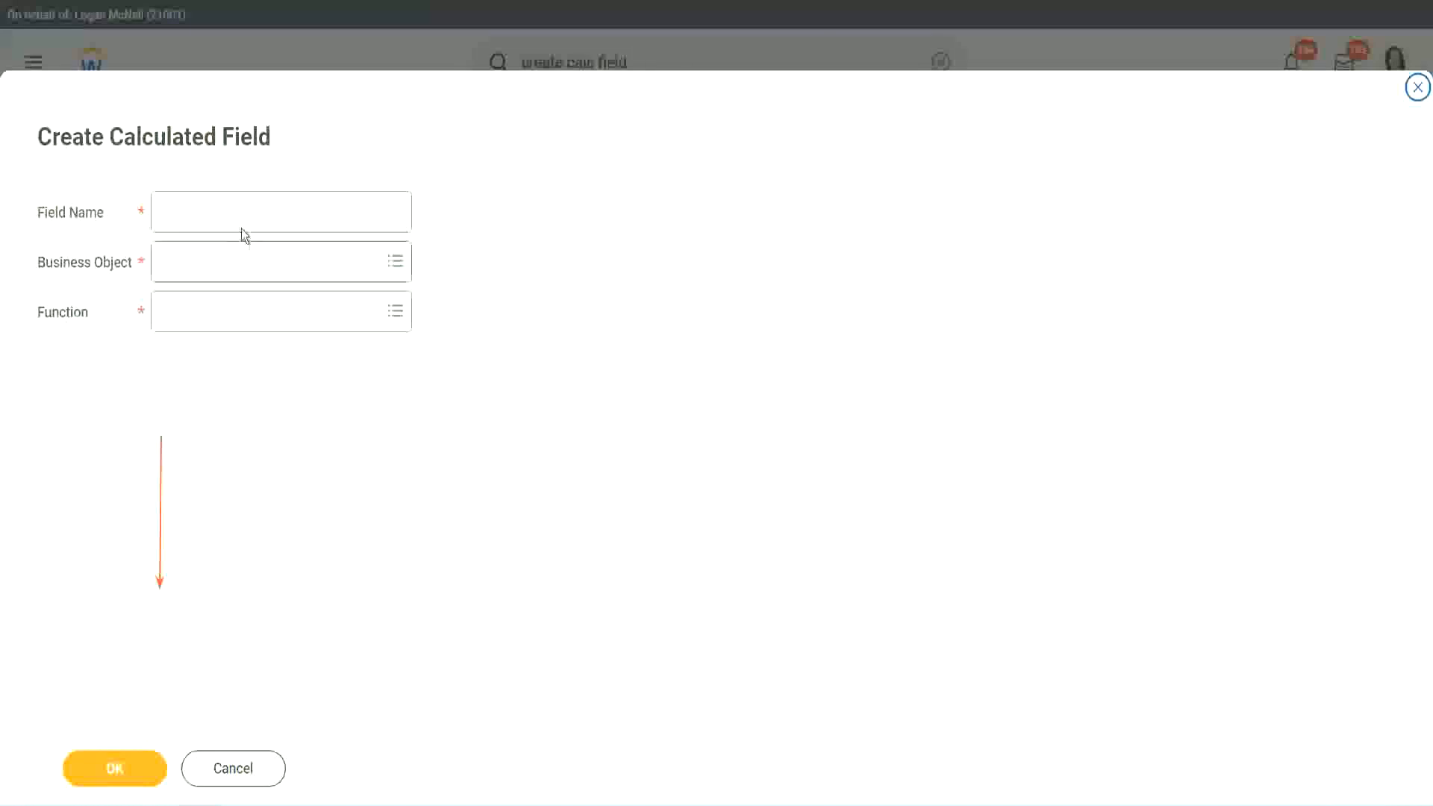
click(228, 211)
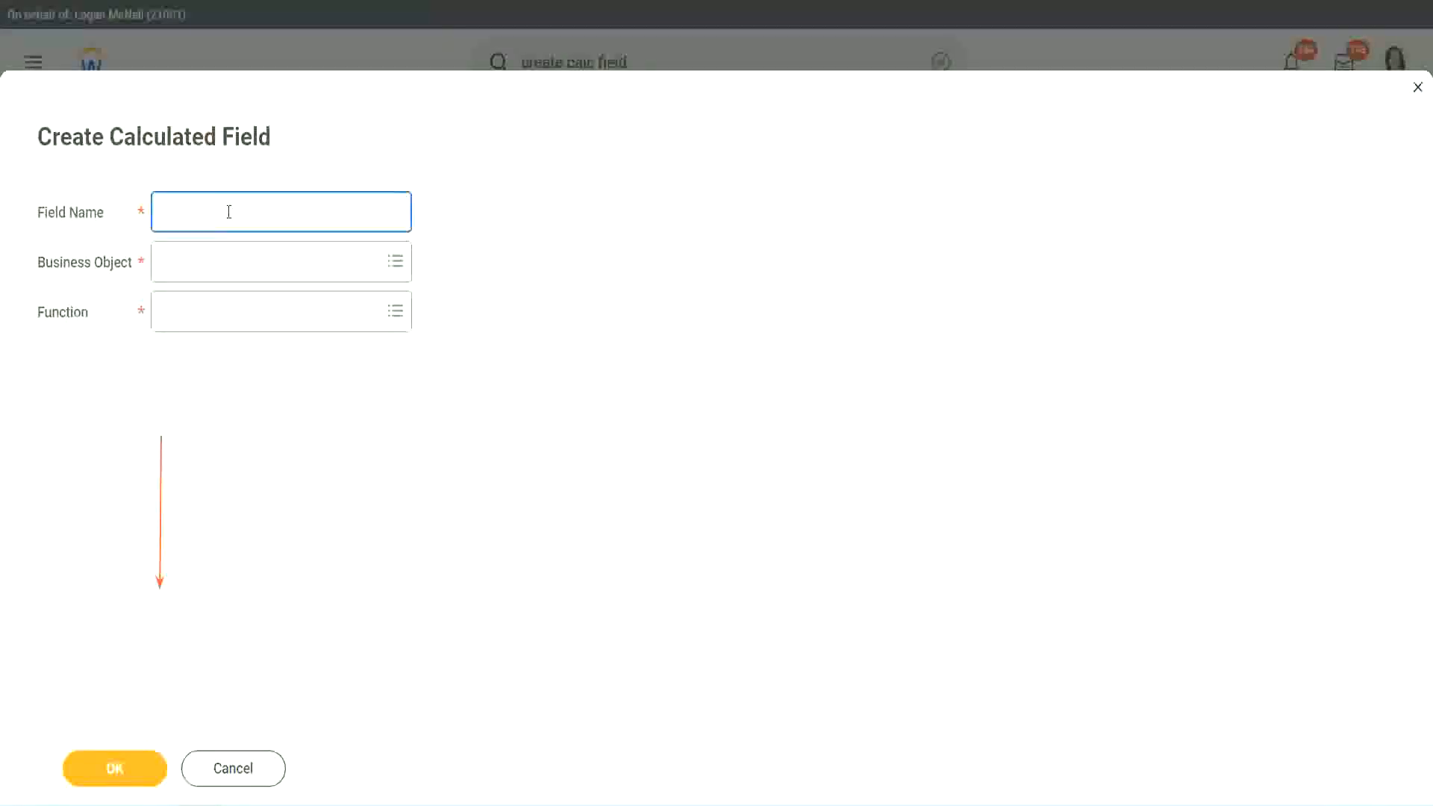
key(ctrl+v)
double_click(249, 213)
text(Experienced)
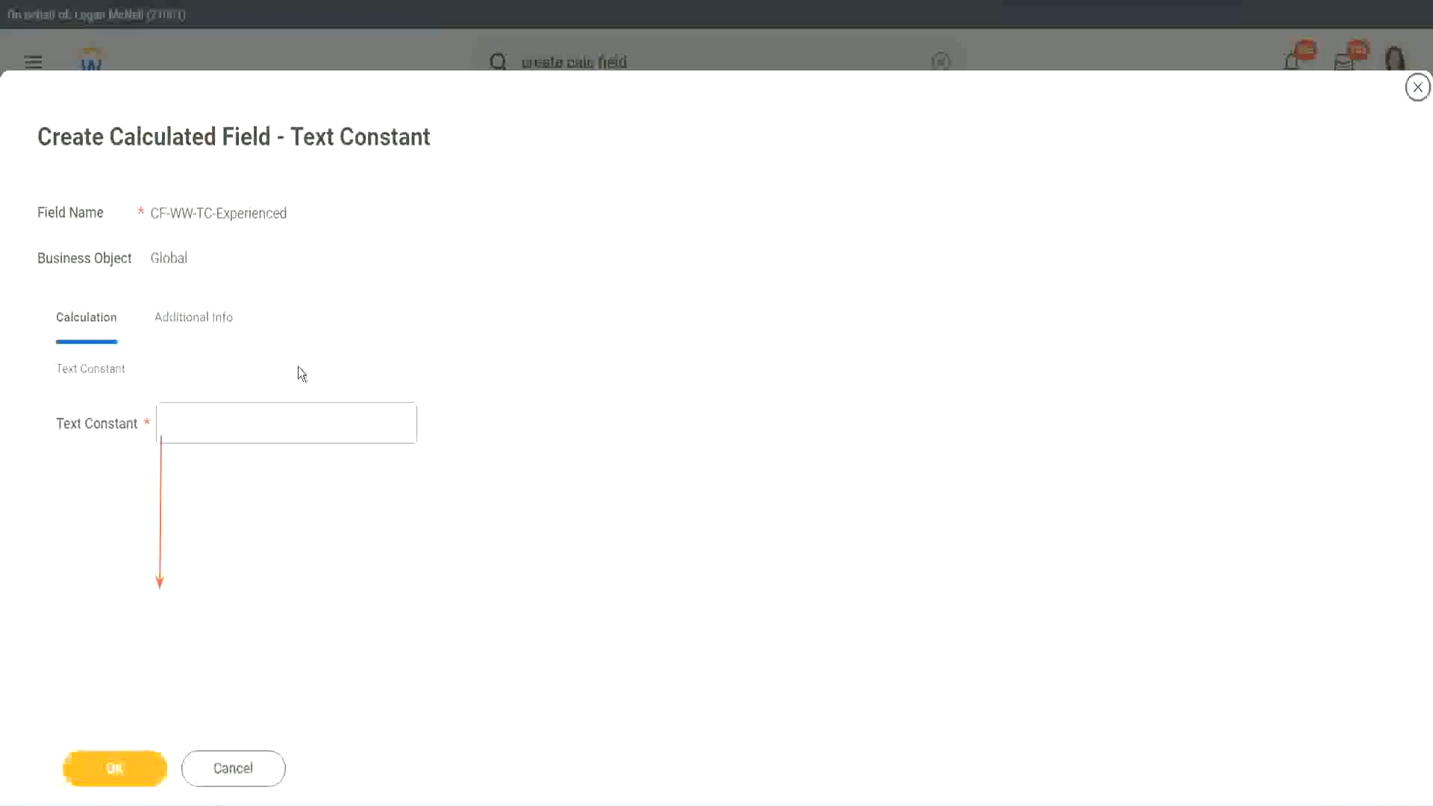
Set the text constant to Experienced and save the field as the second row's return value.
click(218, 425)
text(Ex)
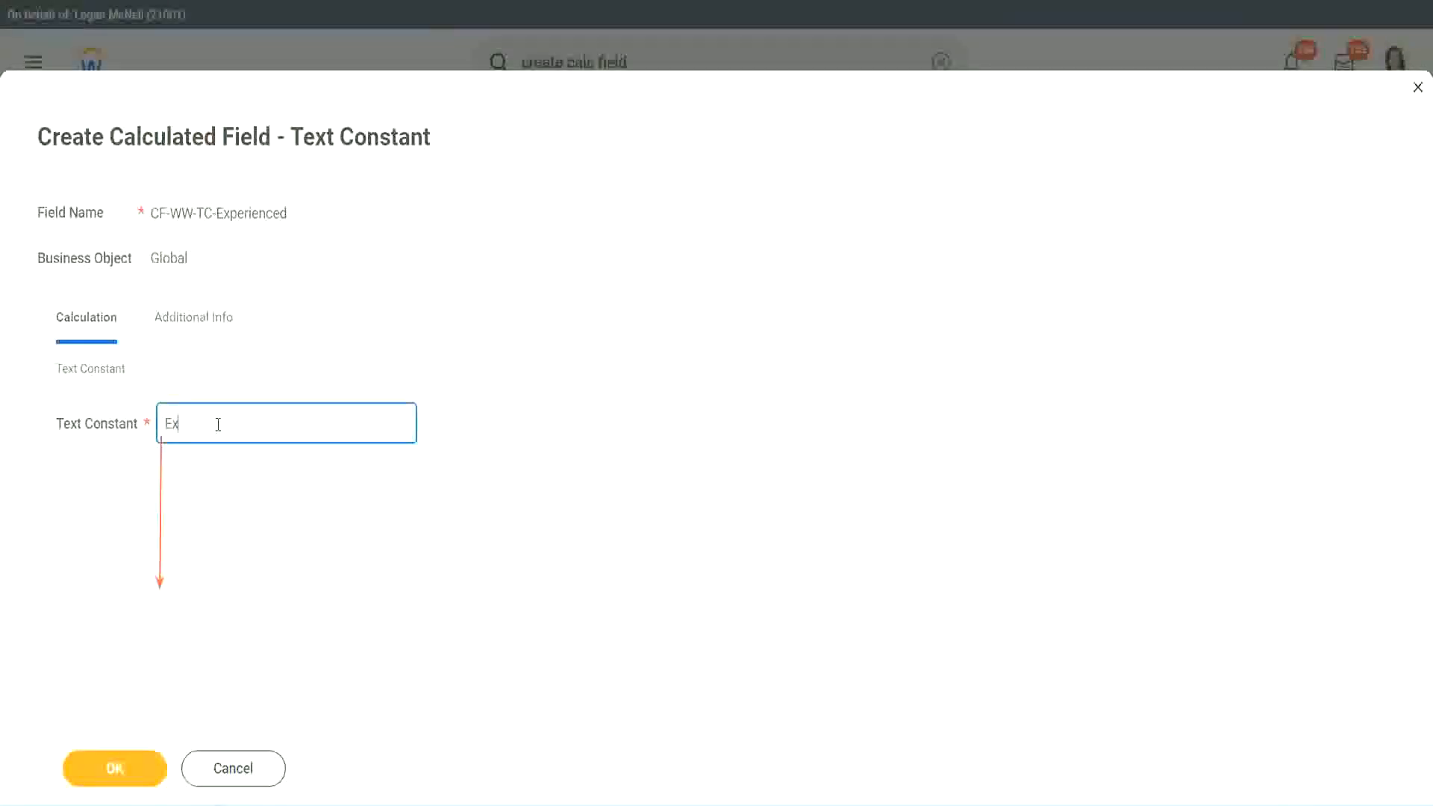
text(perienced)
click(119, 769)
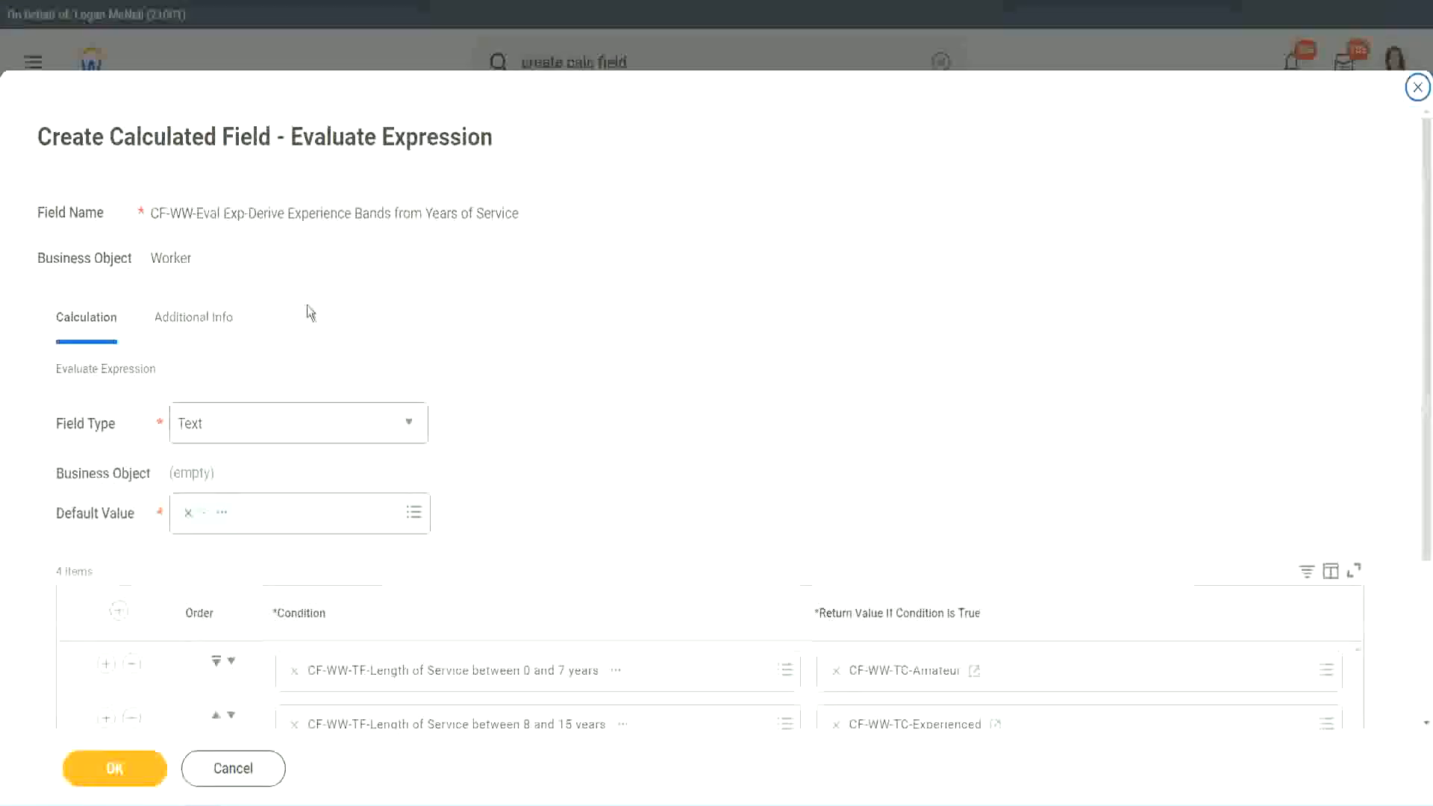
Start a new calculated field for the 16 to 30 years row's return value and paste the copied name CF-WW-TC-Amateur.
scroll(660, 388, down, 3)
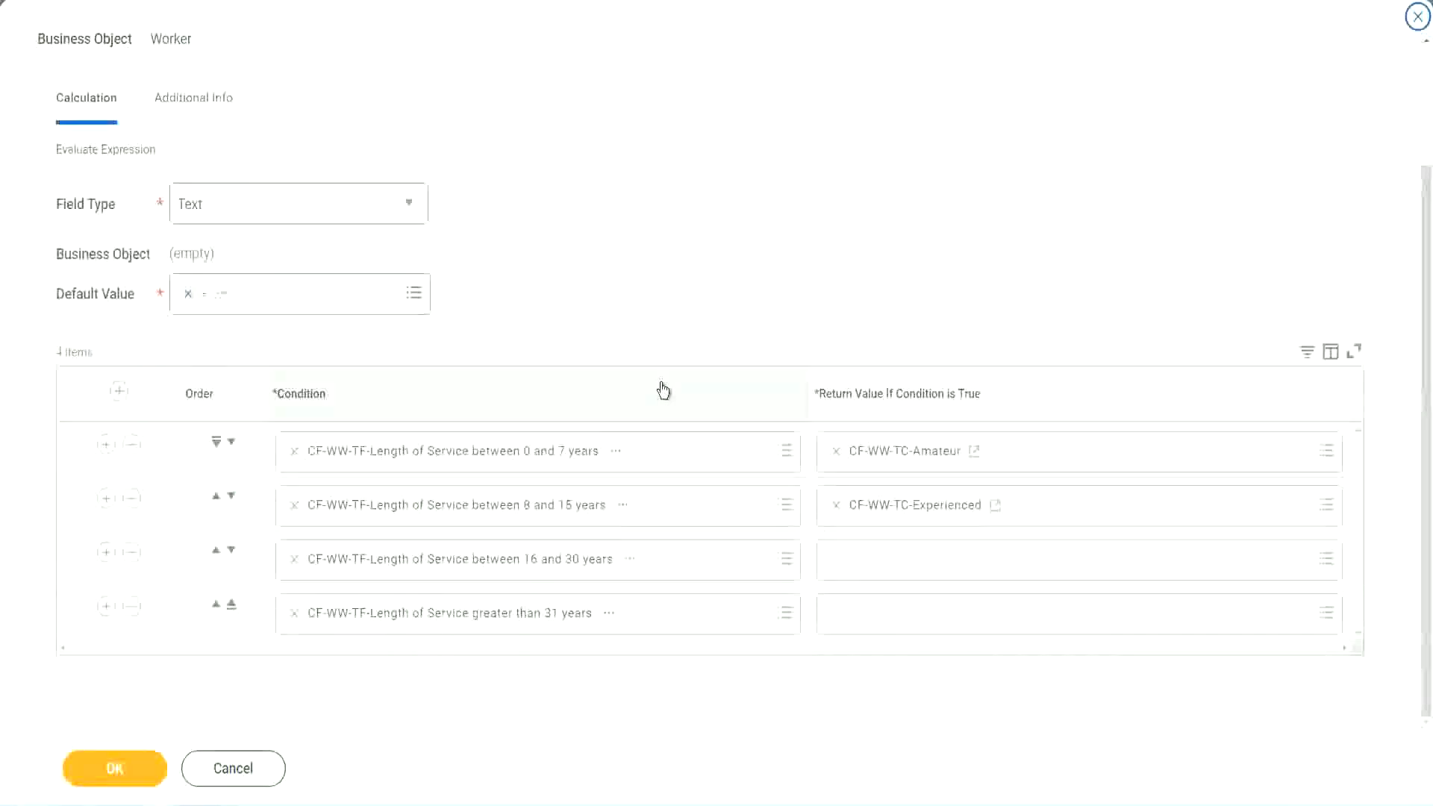
click(893, 567)
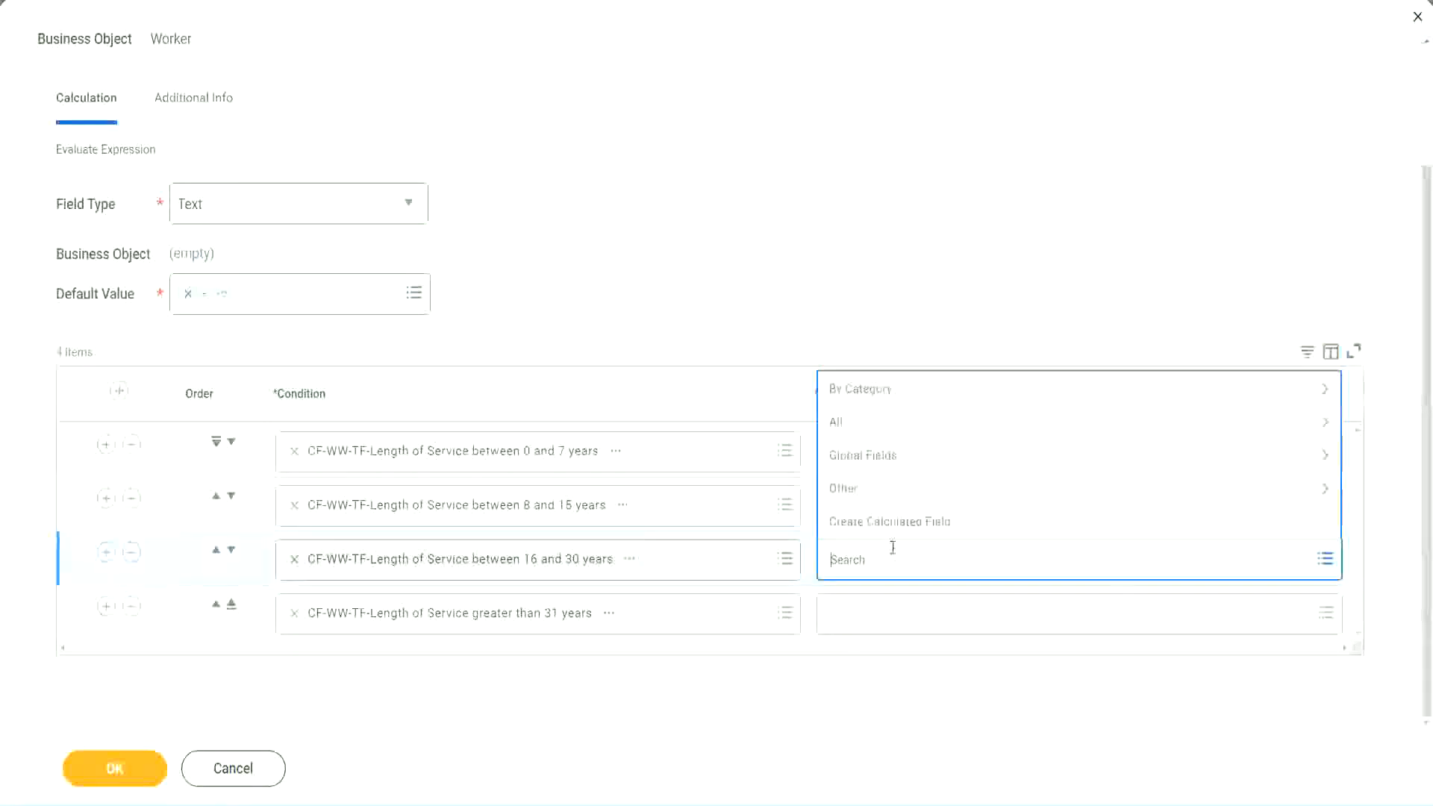
click(895, 522)
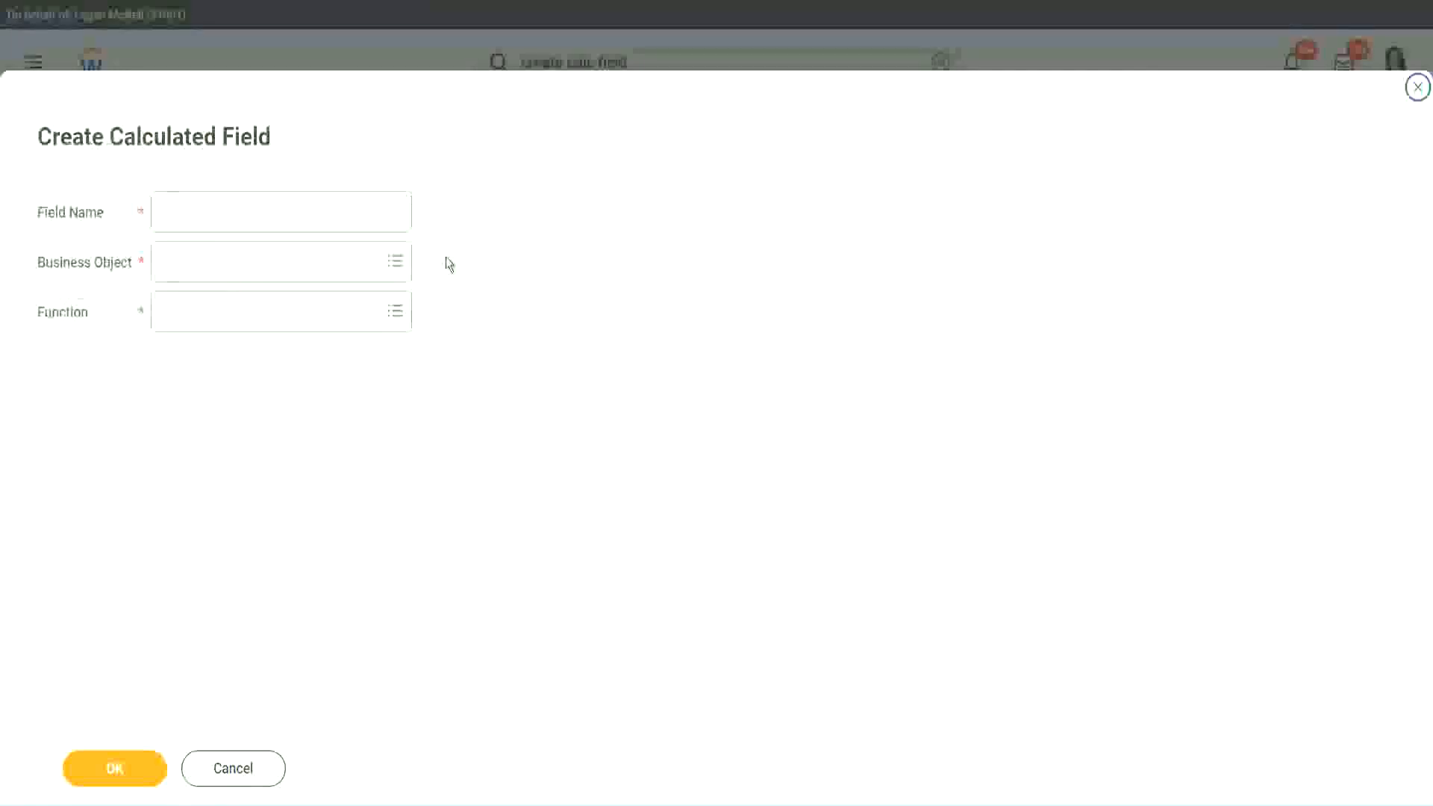
click(304, 214)
key(ctrl+v)
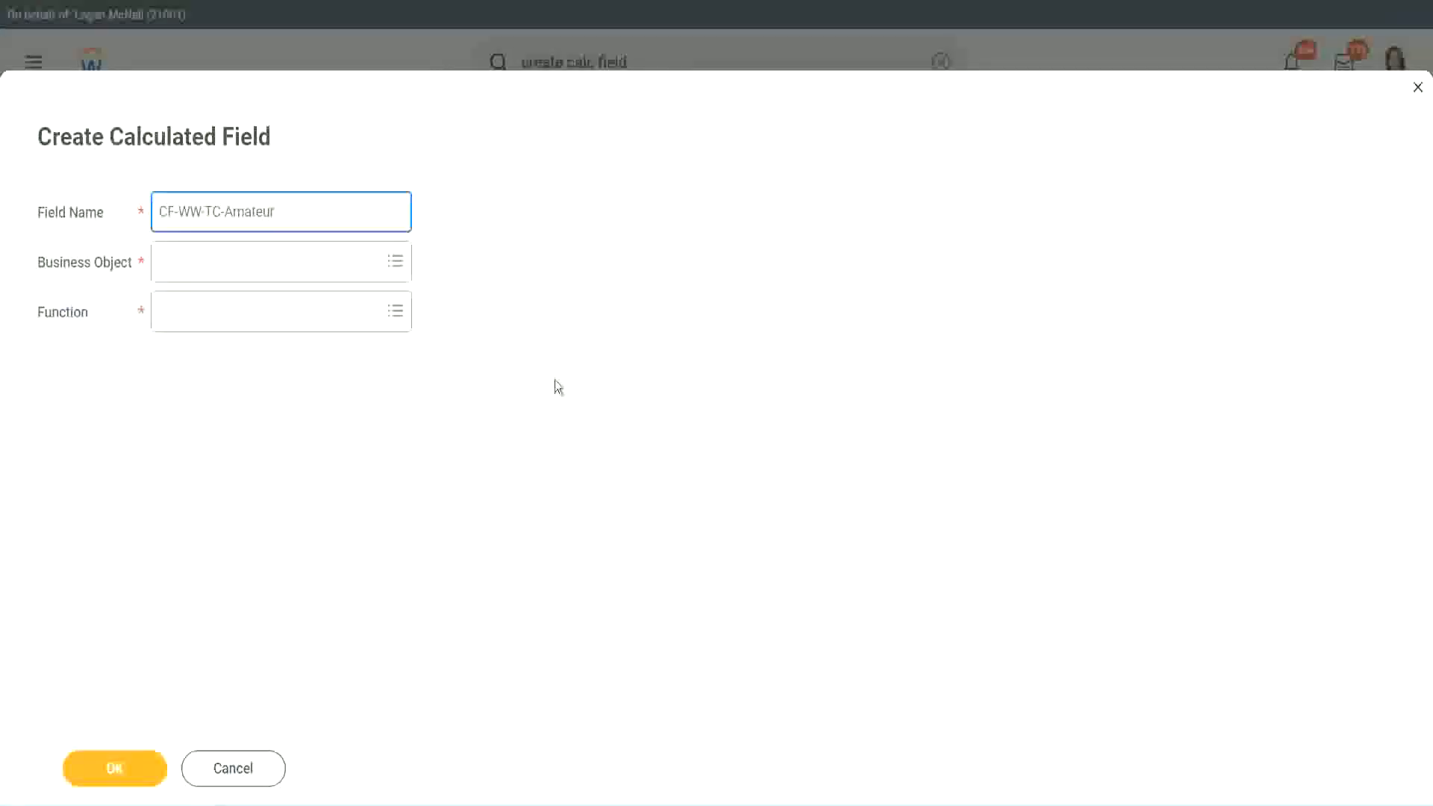
Set the new field's business object to Global and change its name to CF-WW-TC-Senior.
click(165, 263)
text(globa)
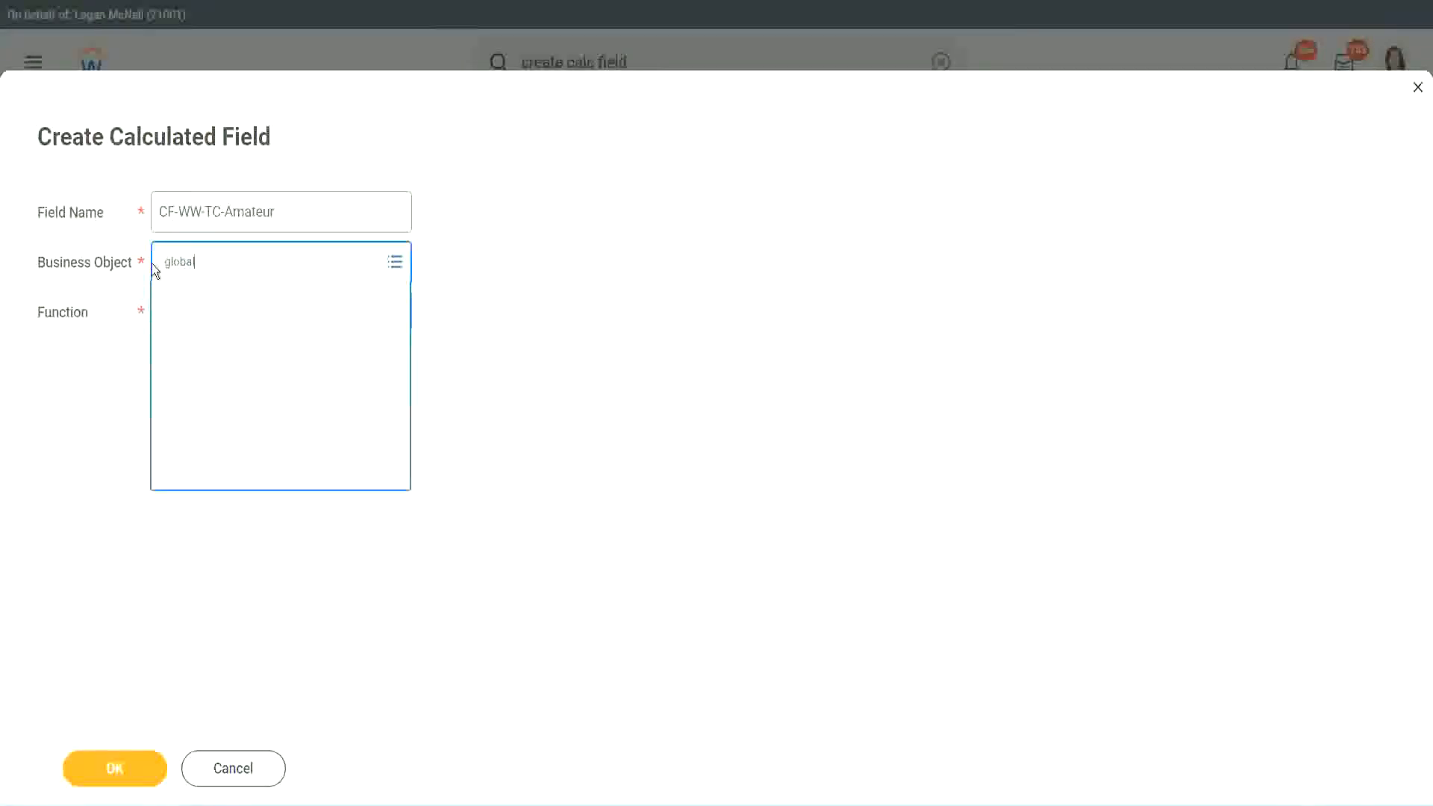
text(l)
key(Return)
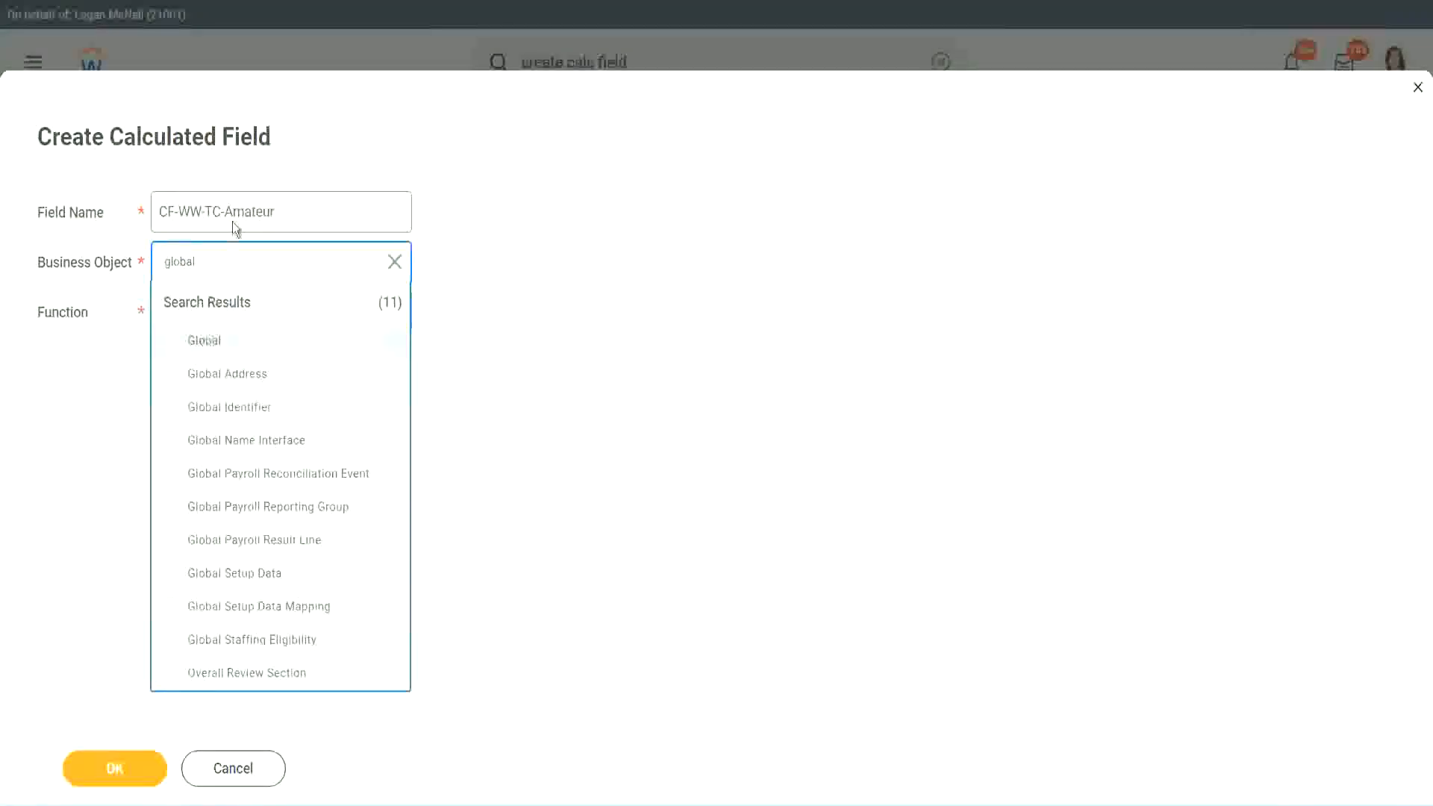
click(233, 222)
double_click(247, 212)
text(S)
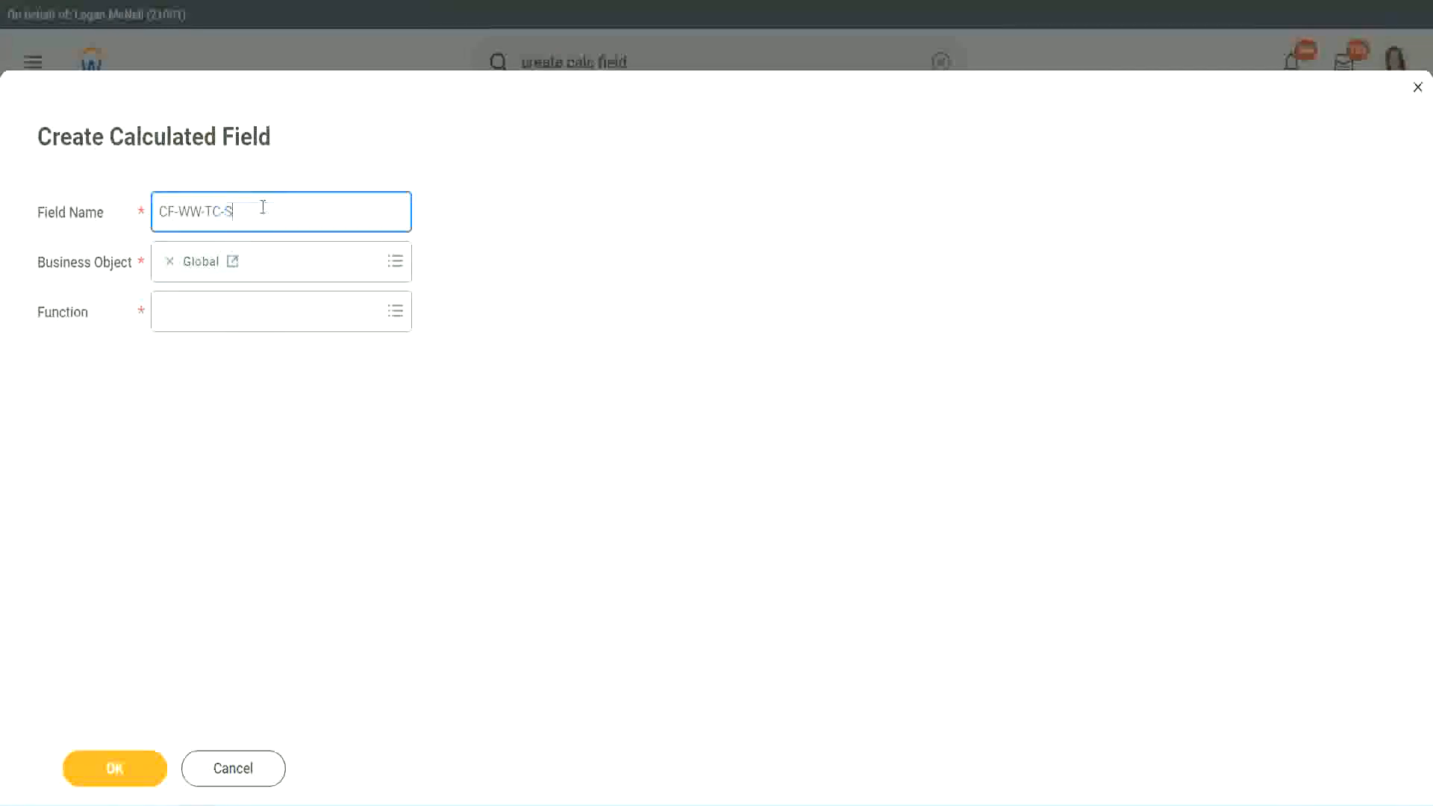
text(enior)
Choose the Text Constant function for CF-WW-TC-Senior, enter Senior as its text constant and save the field.
click(228, 327)
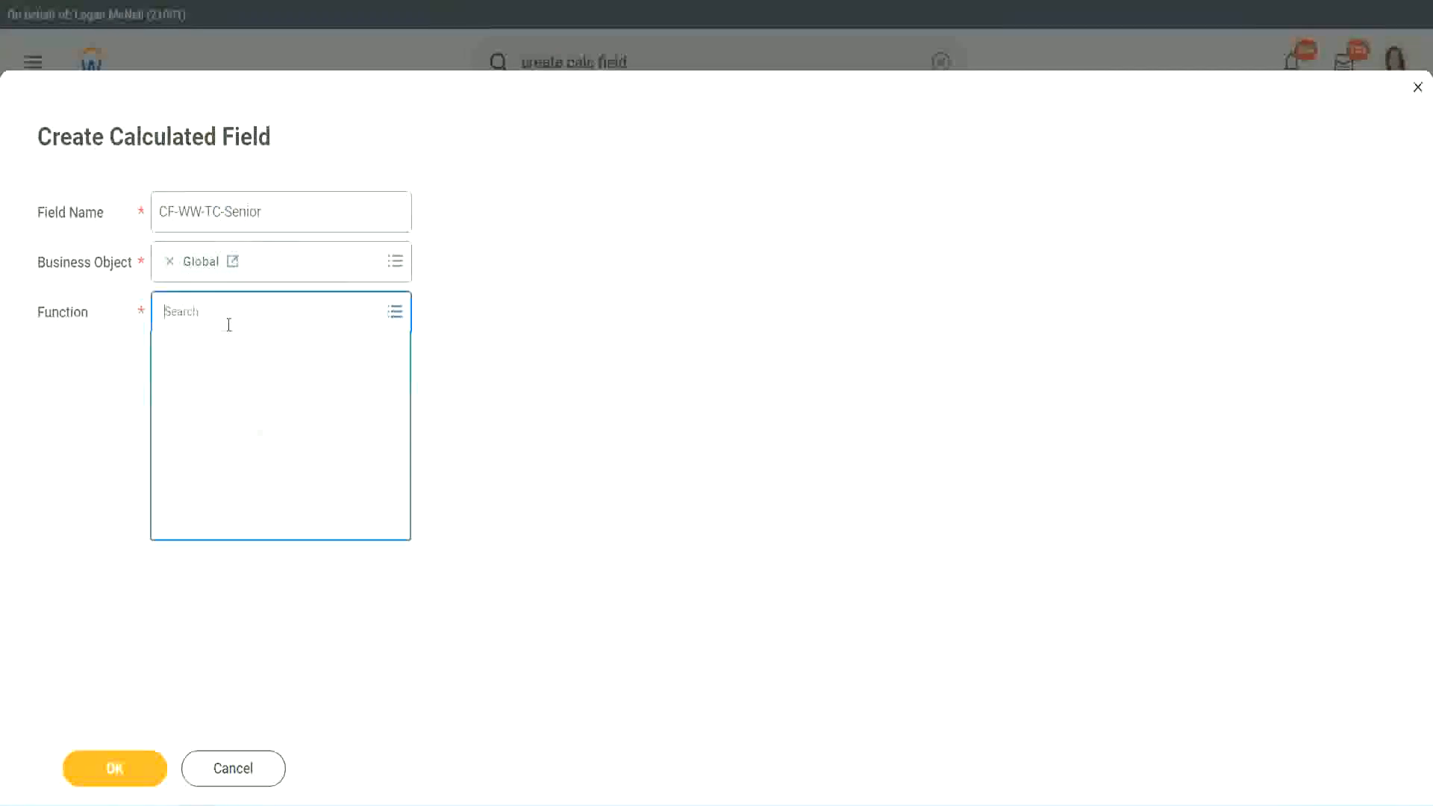
text(tc)
key(Return)
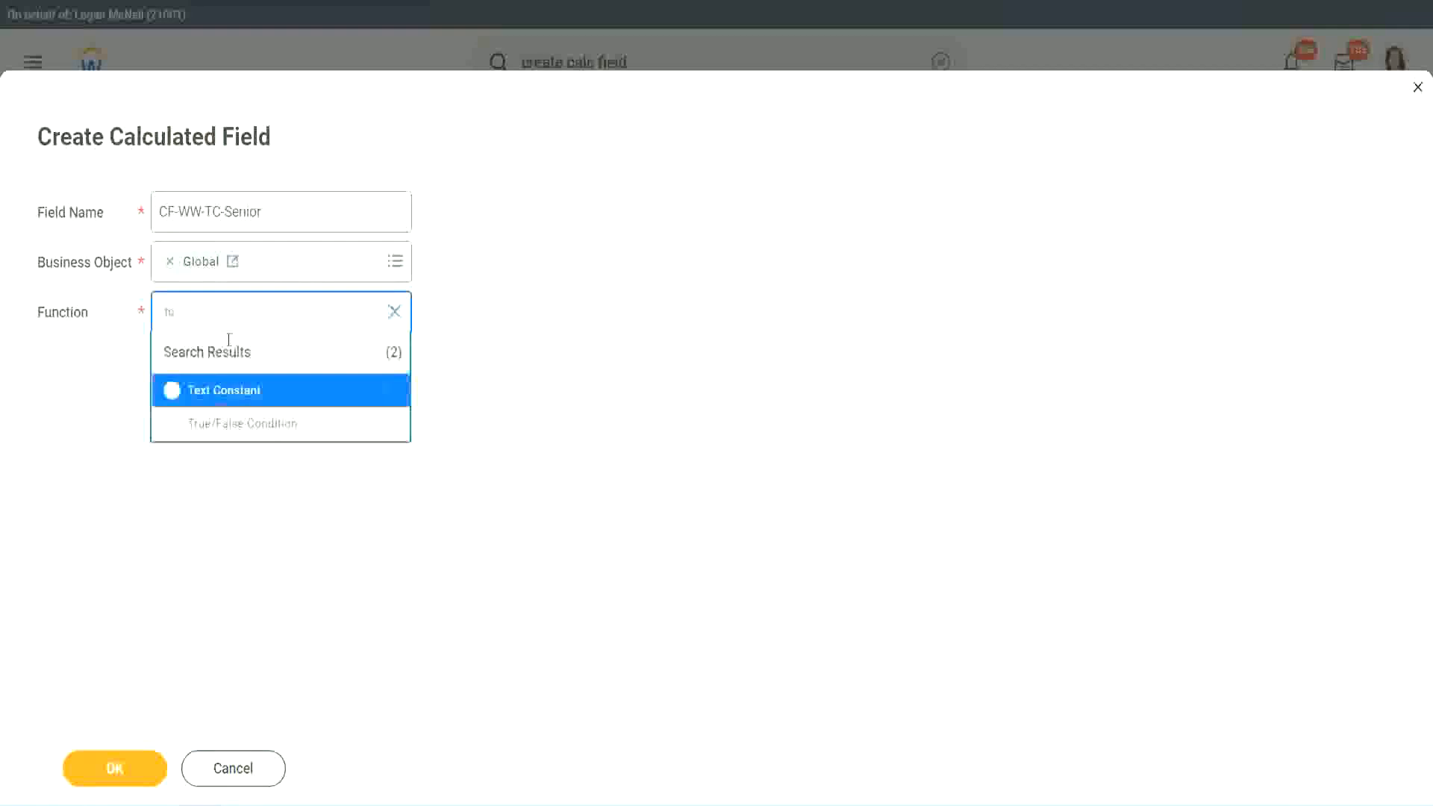
click(221, 389)
click(129, 778)
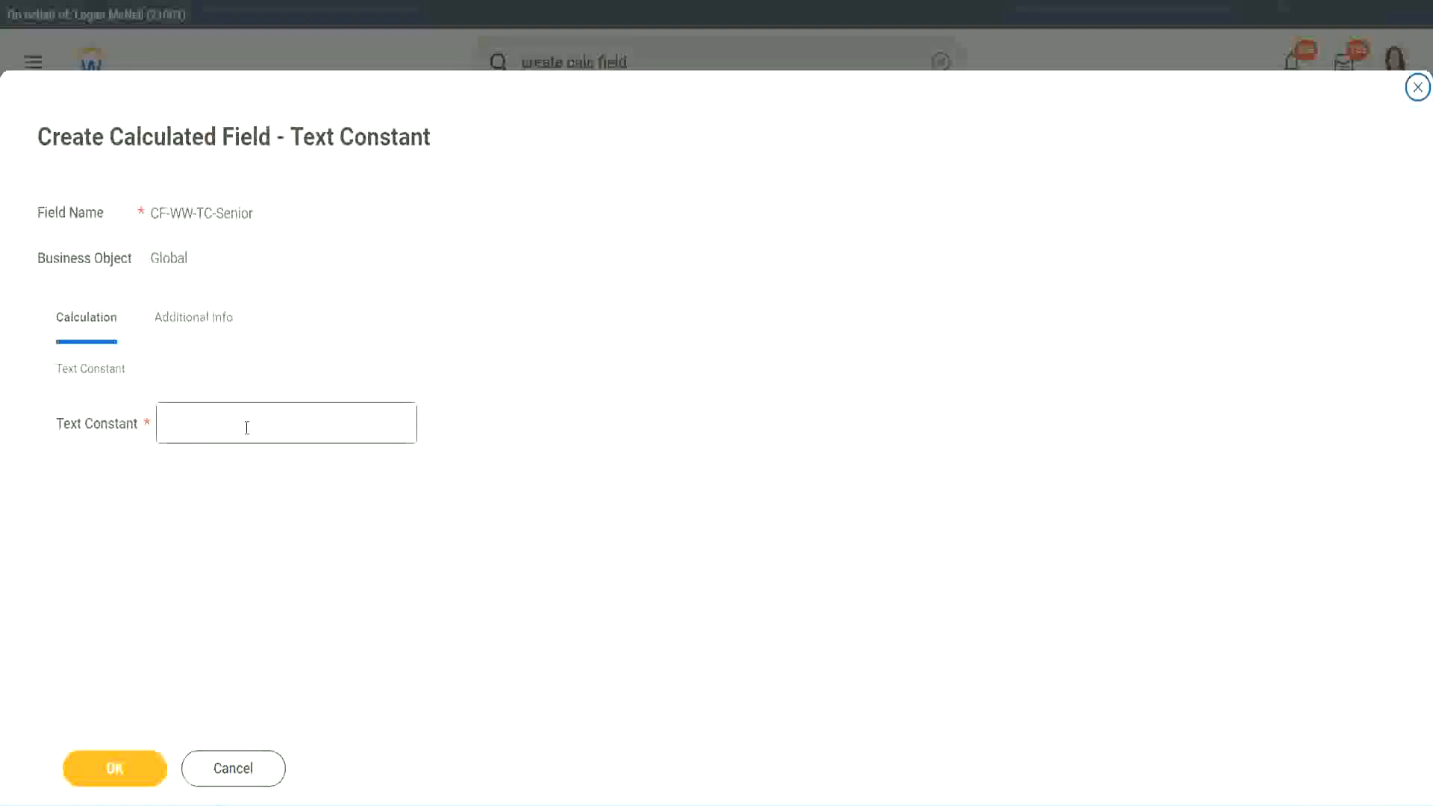
click(242, 419)
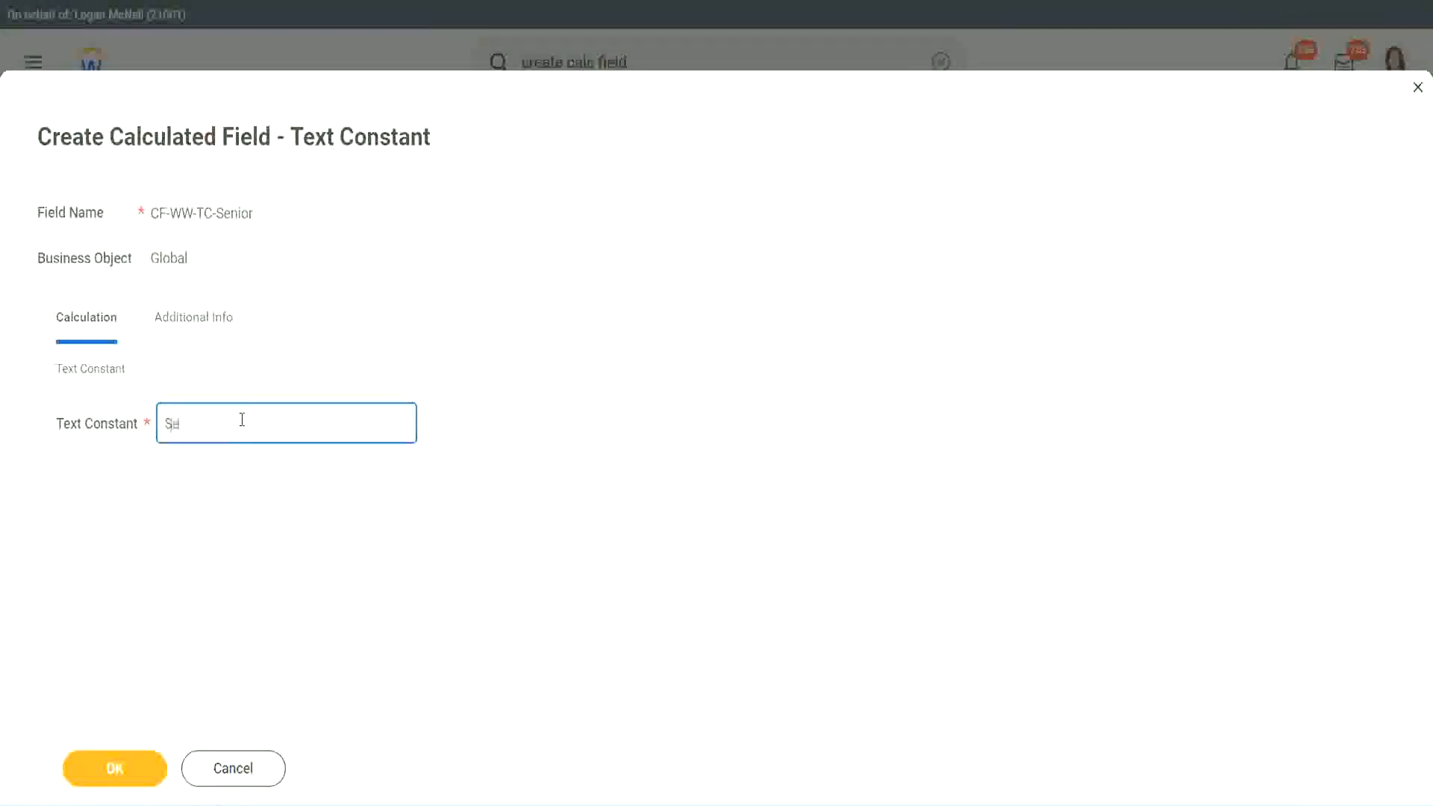
click(141, 754)
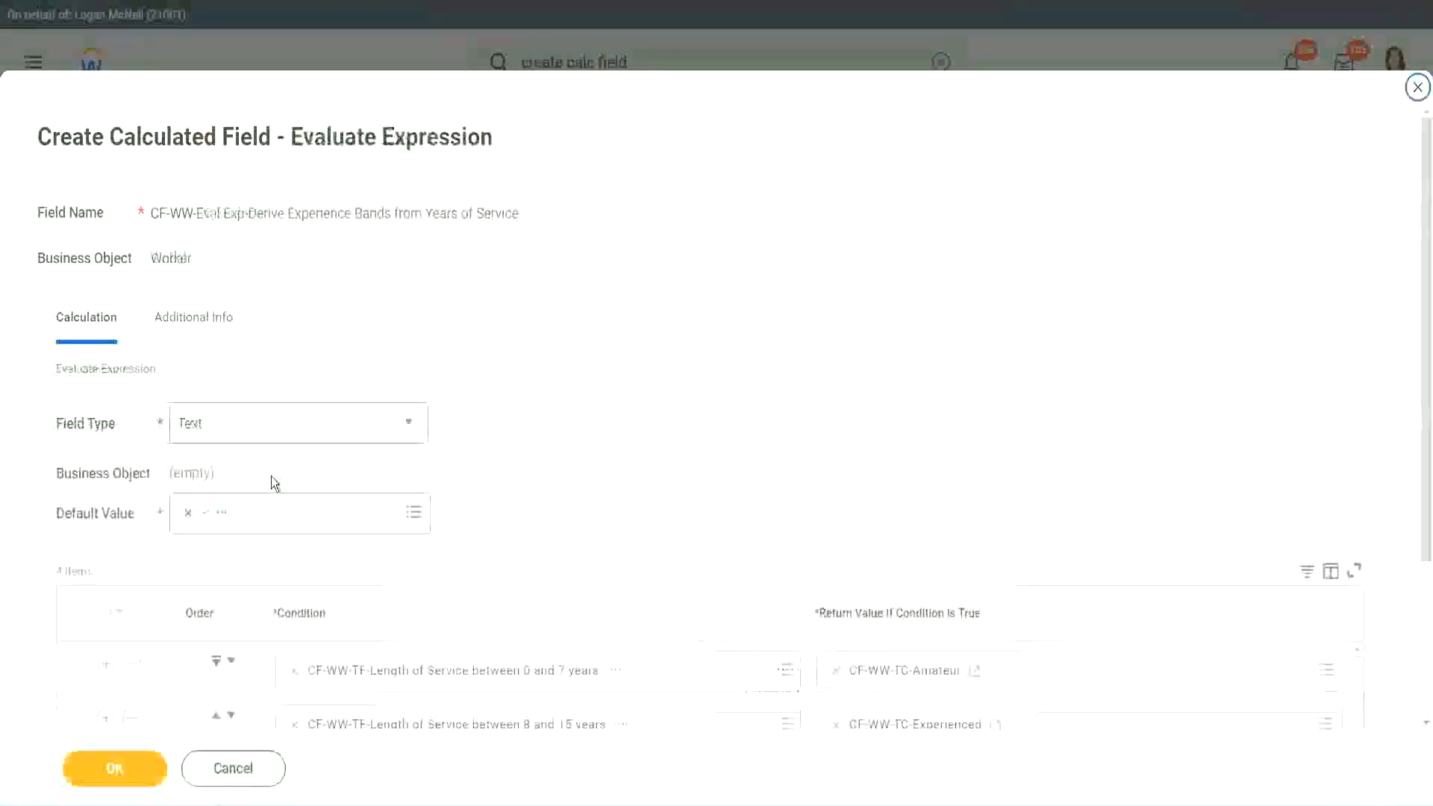
Copy the text of the CF-WW-TC-Senior return value in the 16 to 30 years row.
scroll(1036, 536, down, 3)
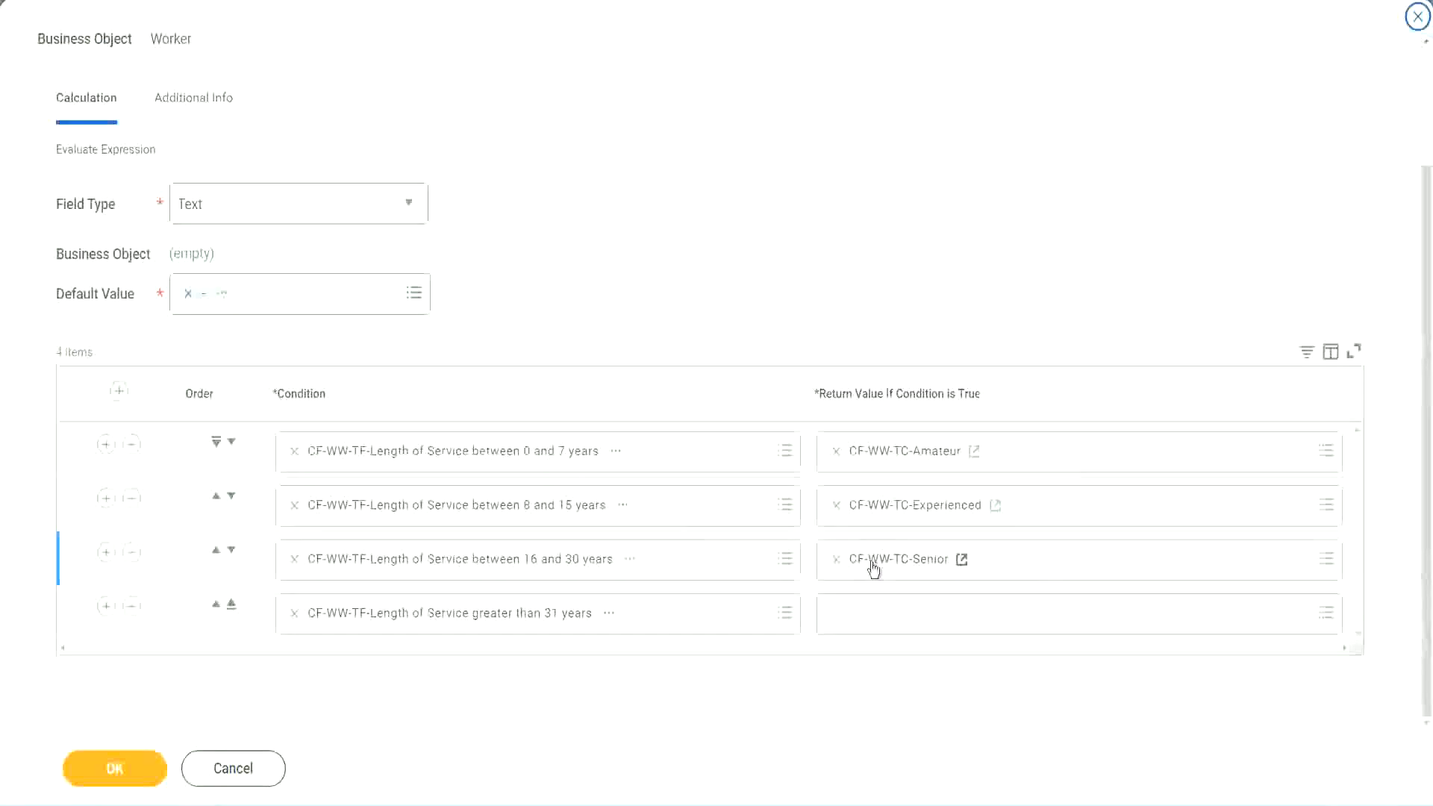
right_click(871, 563)
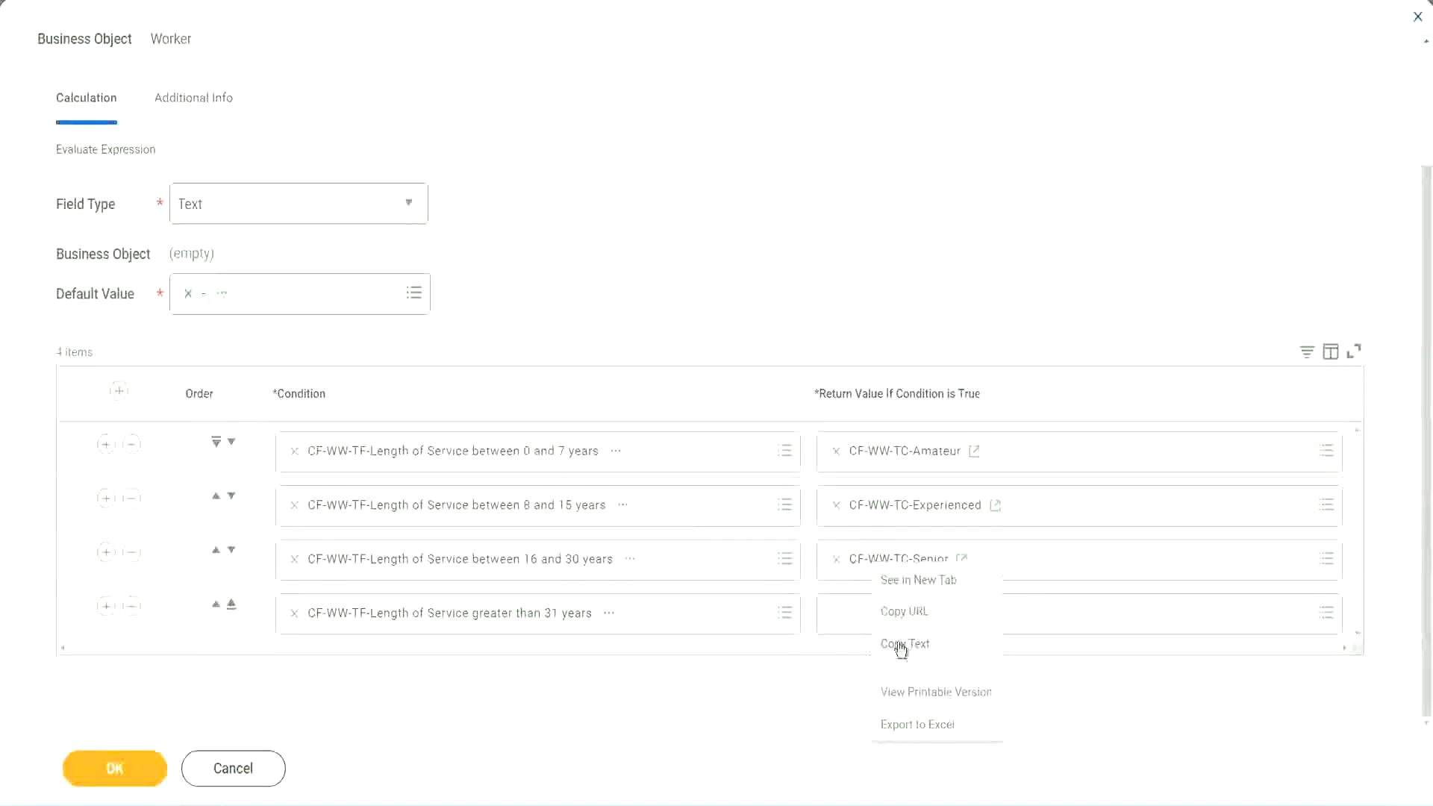
click(899, 639)
Start a new calculated field for the greater than 31 years row's return value and name it CF-WW-TC-Legend, reusing the copied name.
click(870, 624)
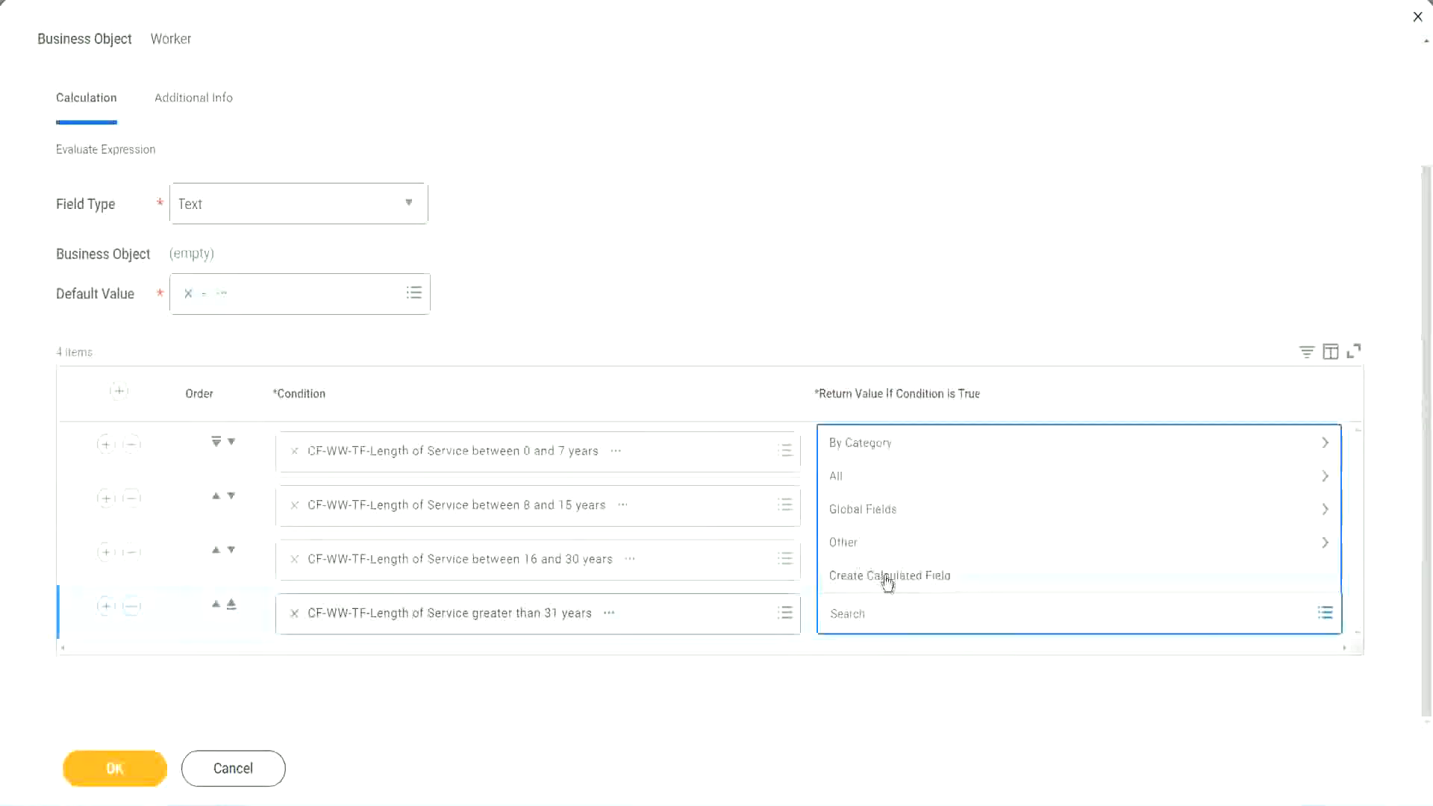
click(886, 577)
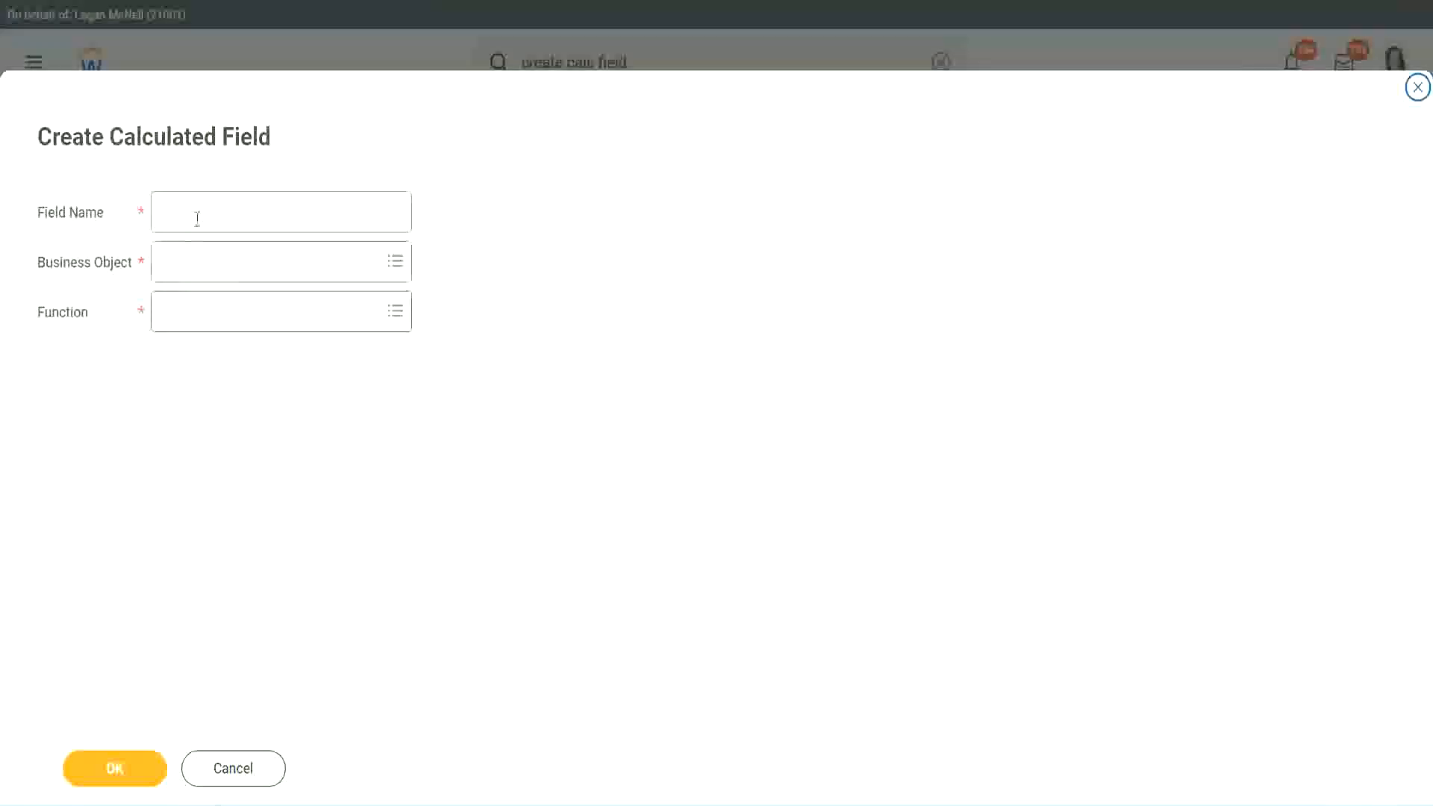
click(197, 218)
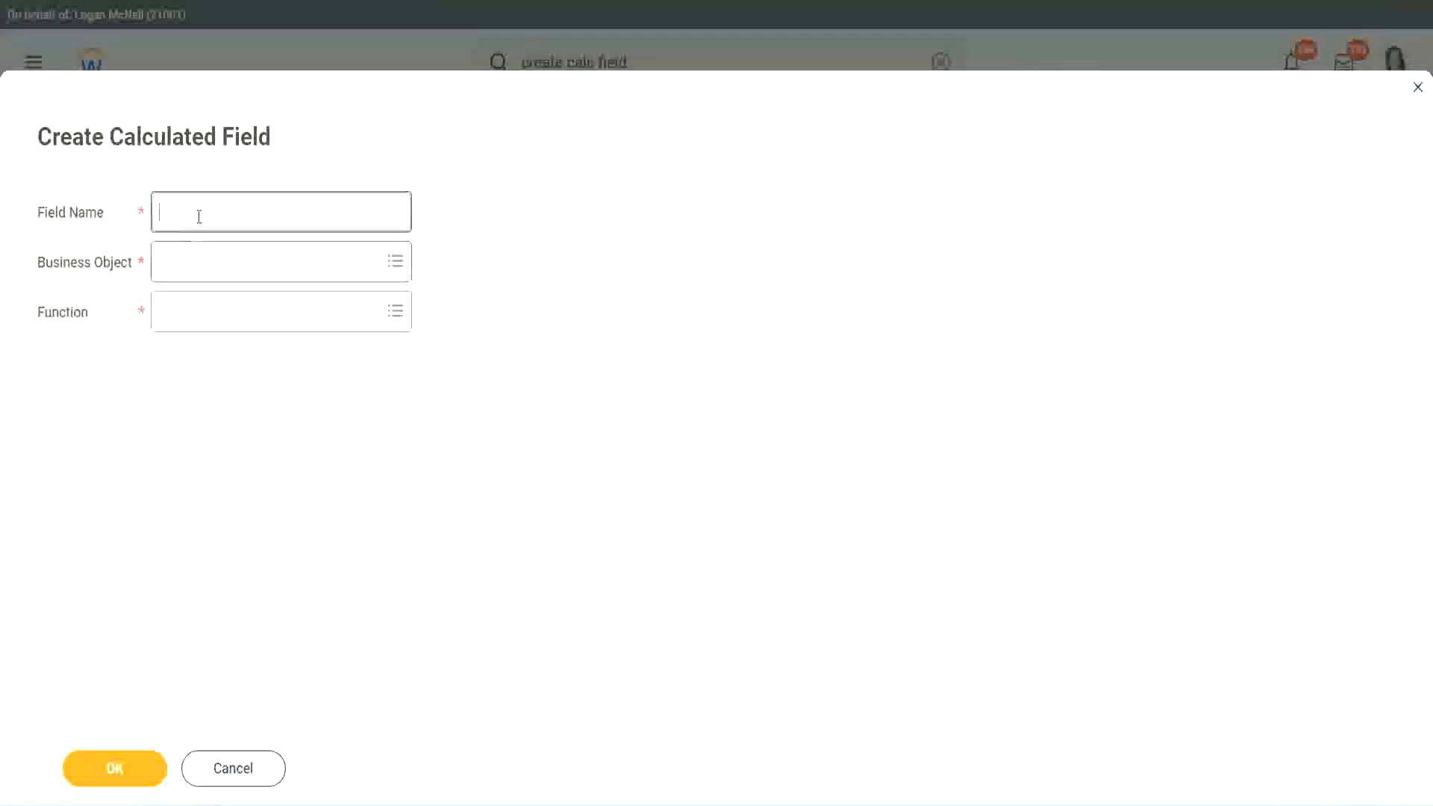
key(ctrl+v)
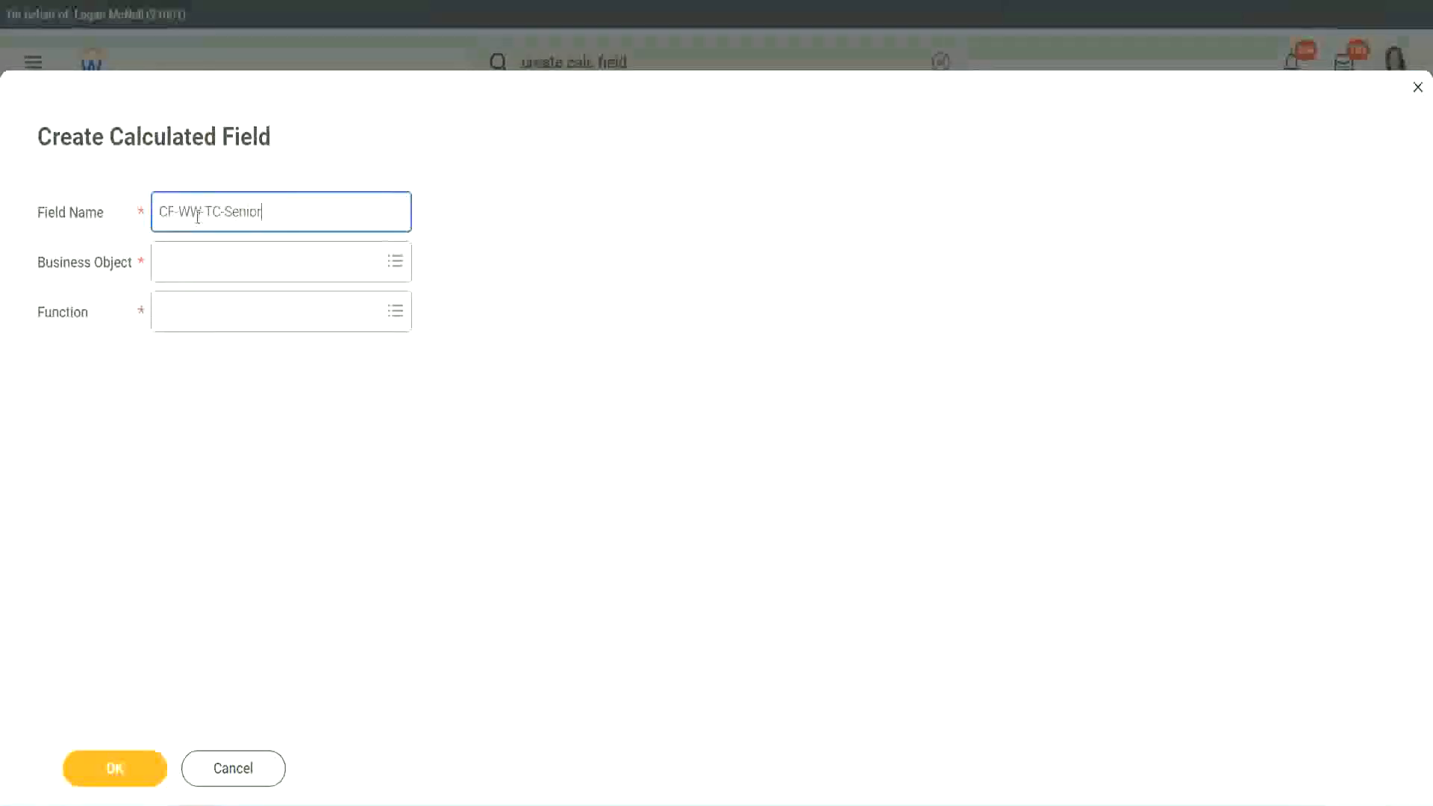
key(ctrl+shift+Left)
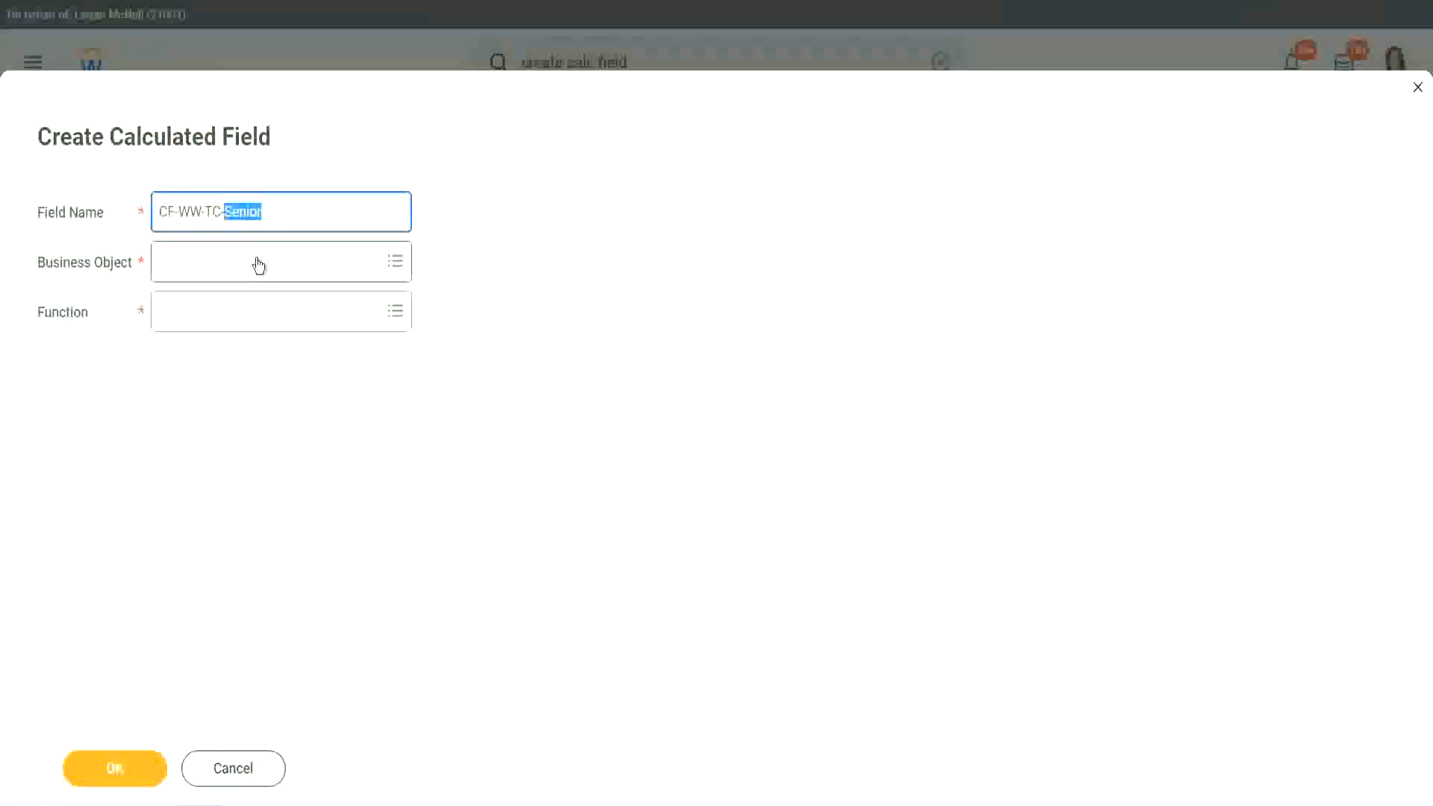
text(Legend)
Set the CF-WW-TC-Legend field's business object to Global and its function to Text Constant, and continue to its definition.
click(201, 271)
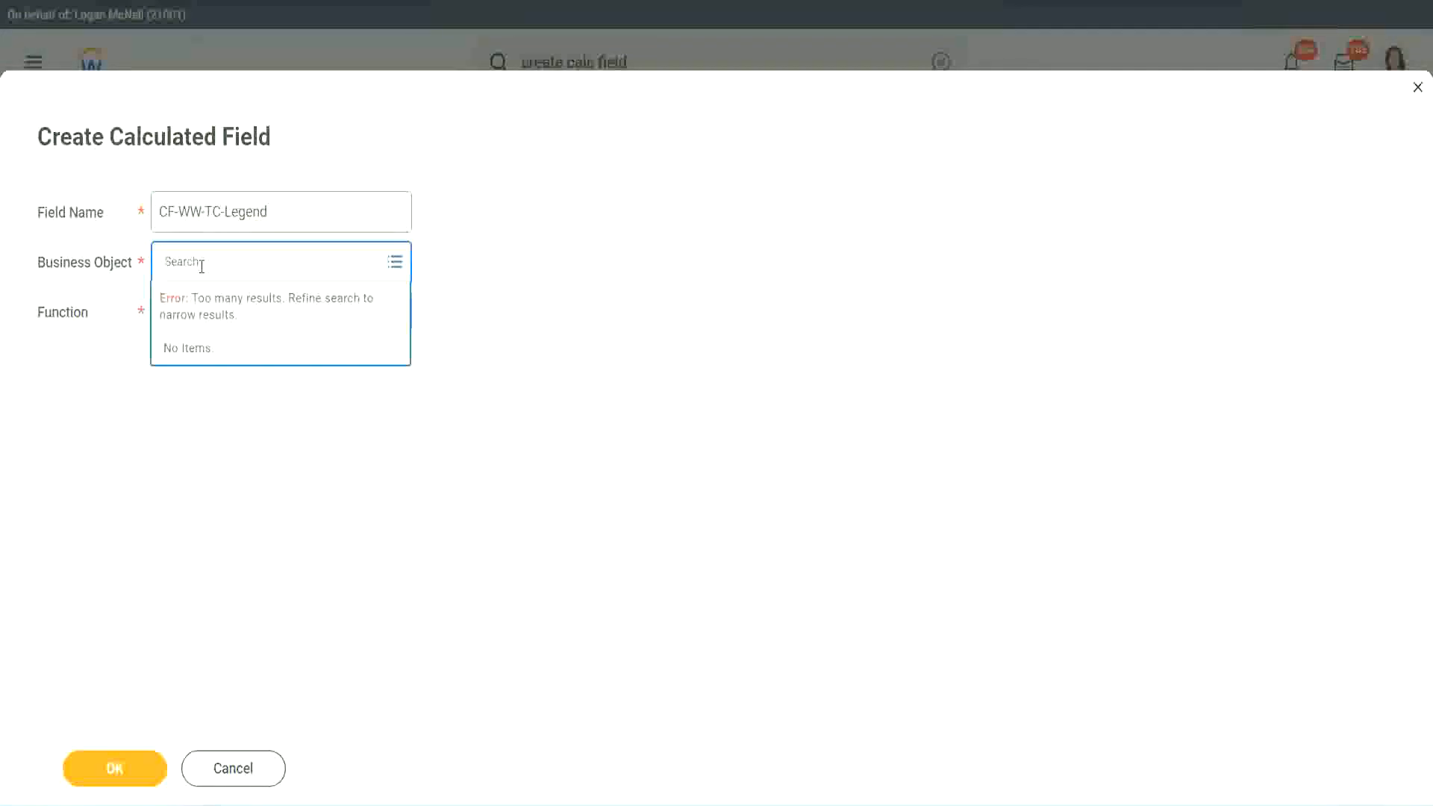
text(Global)
key(Return)
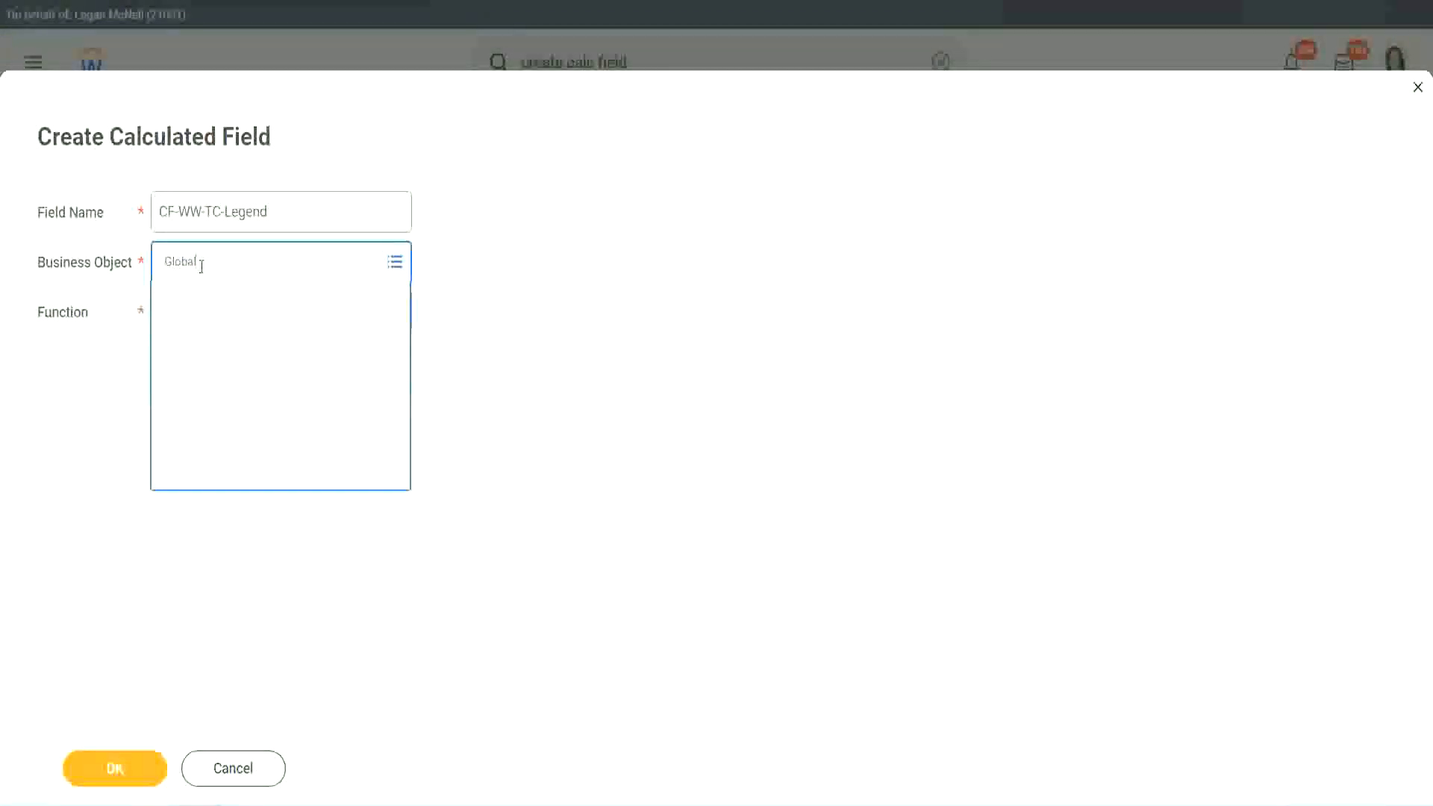
click(212, 345)
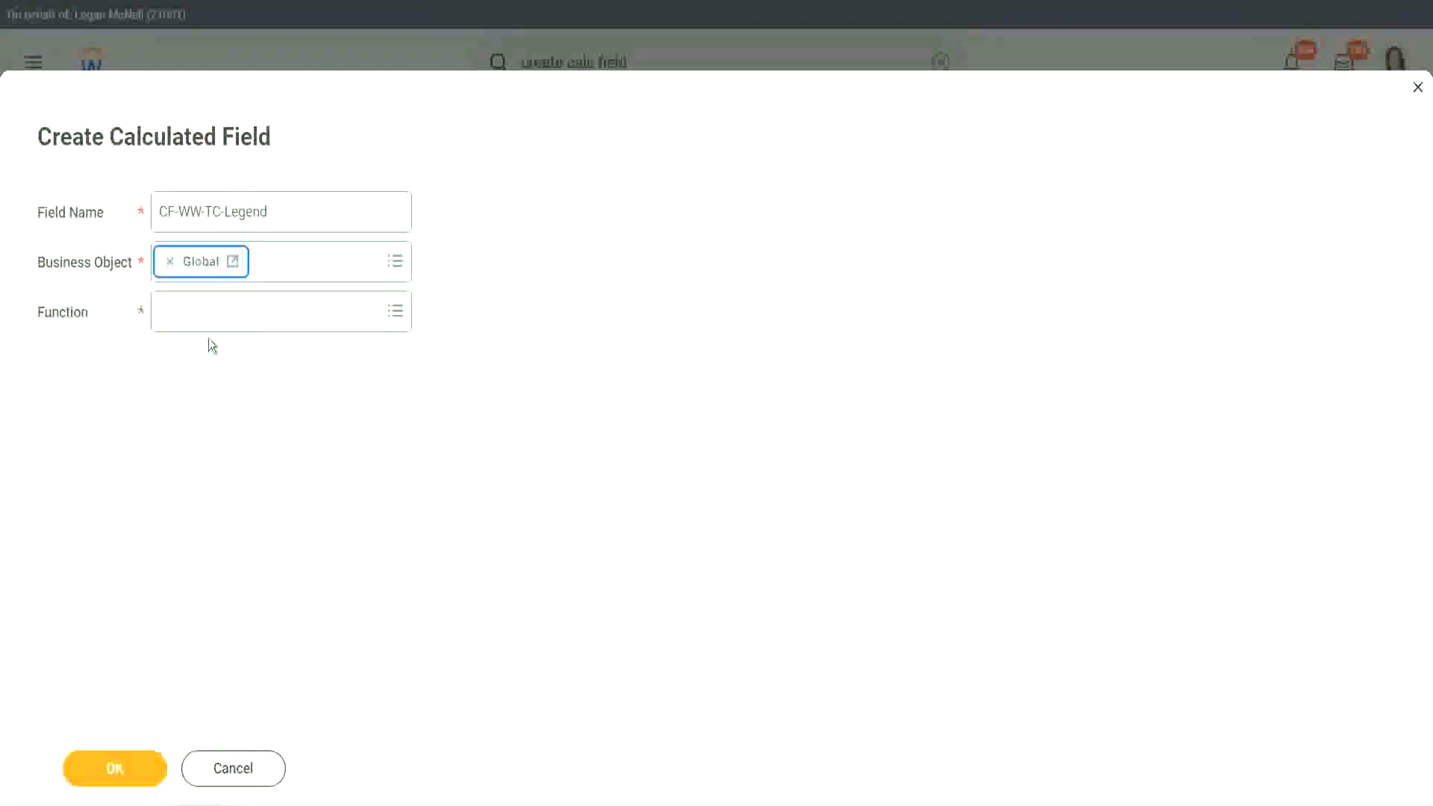
click(205, 312)
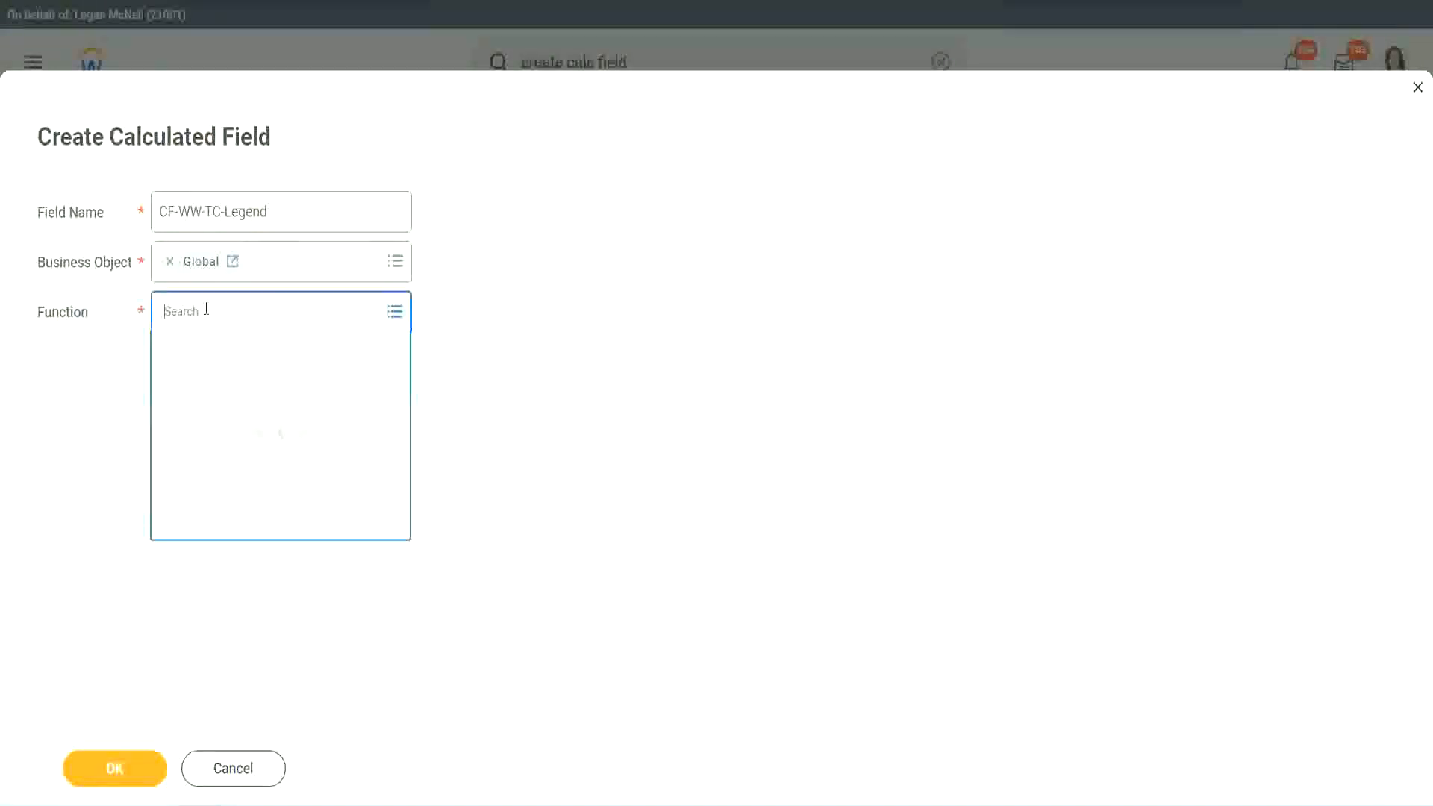
text(te)
key(Return)
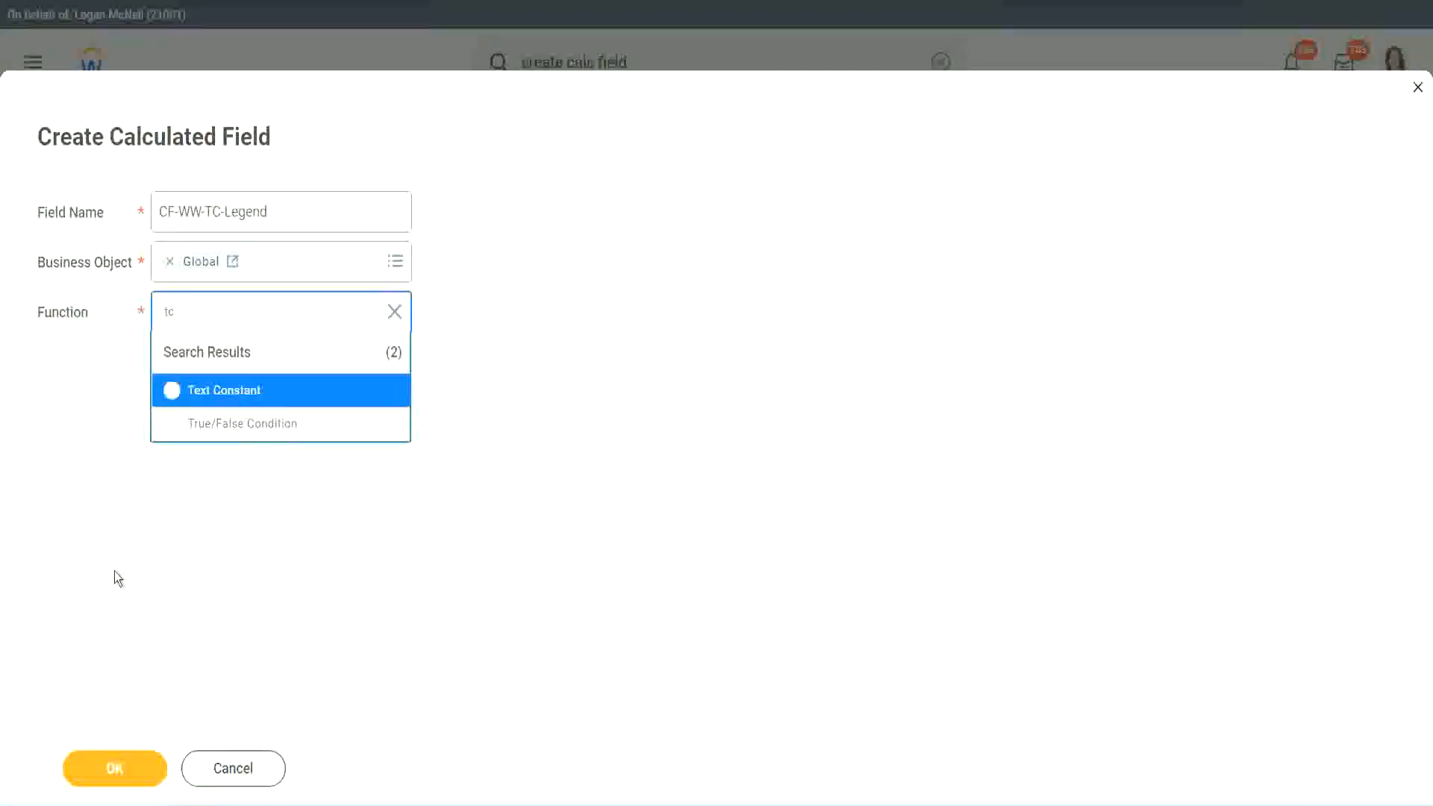
click(176, 397)
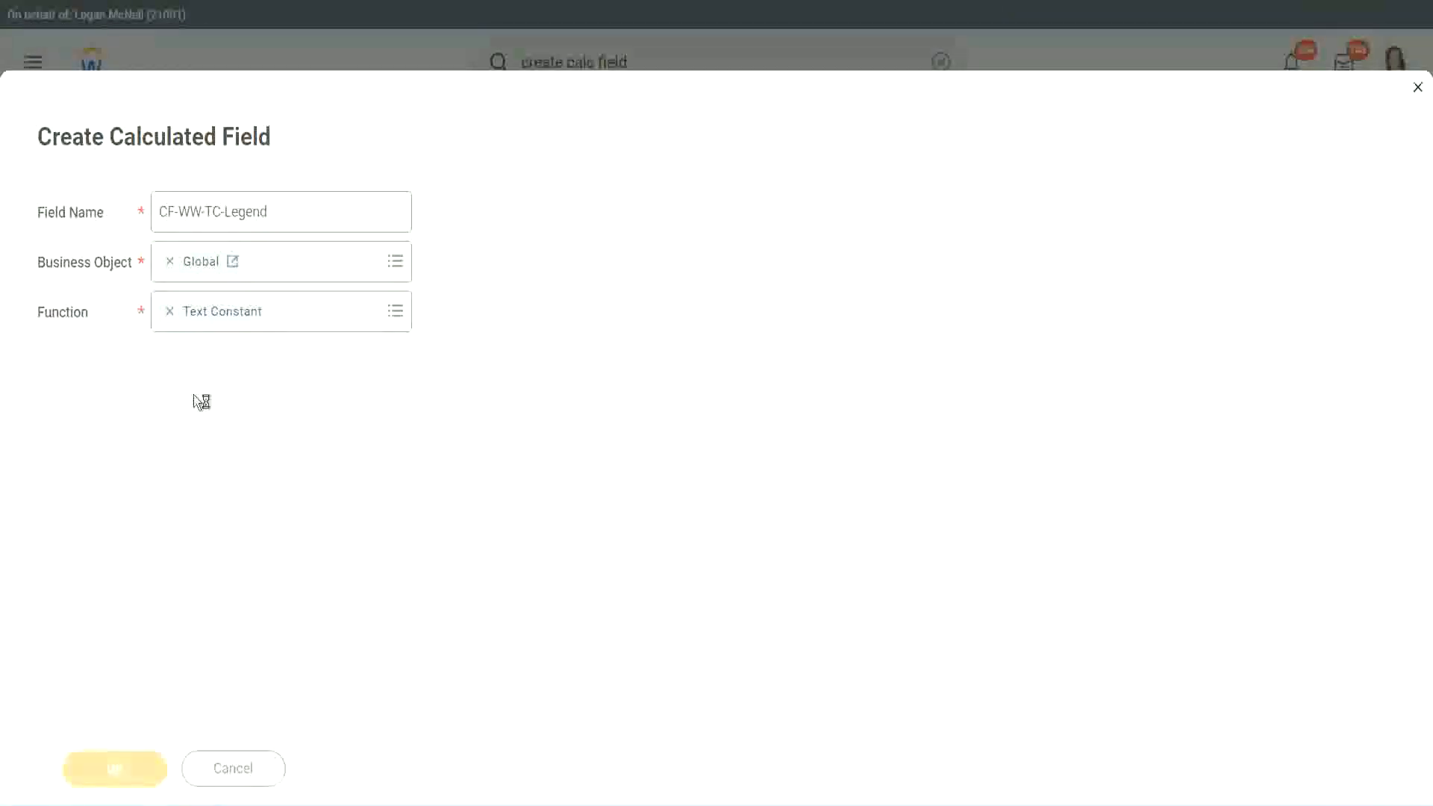
Enter Legend as the text constant of CF-WW-TC-Legend and save the field.
click(185, 424)
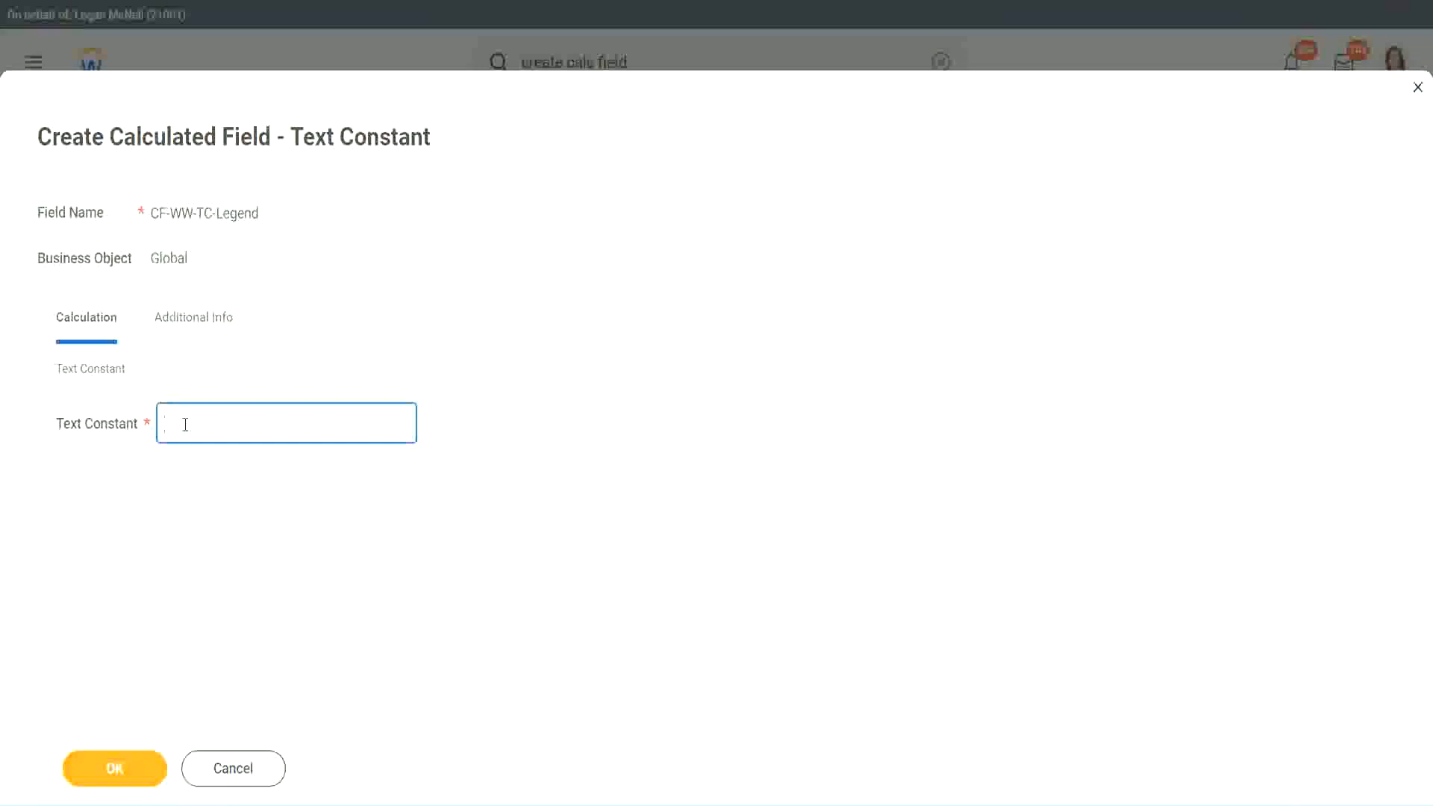
text(Legend)
click(119, 770)
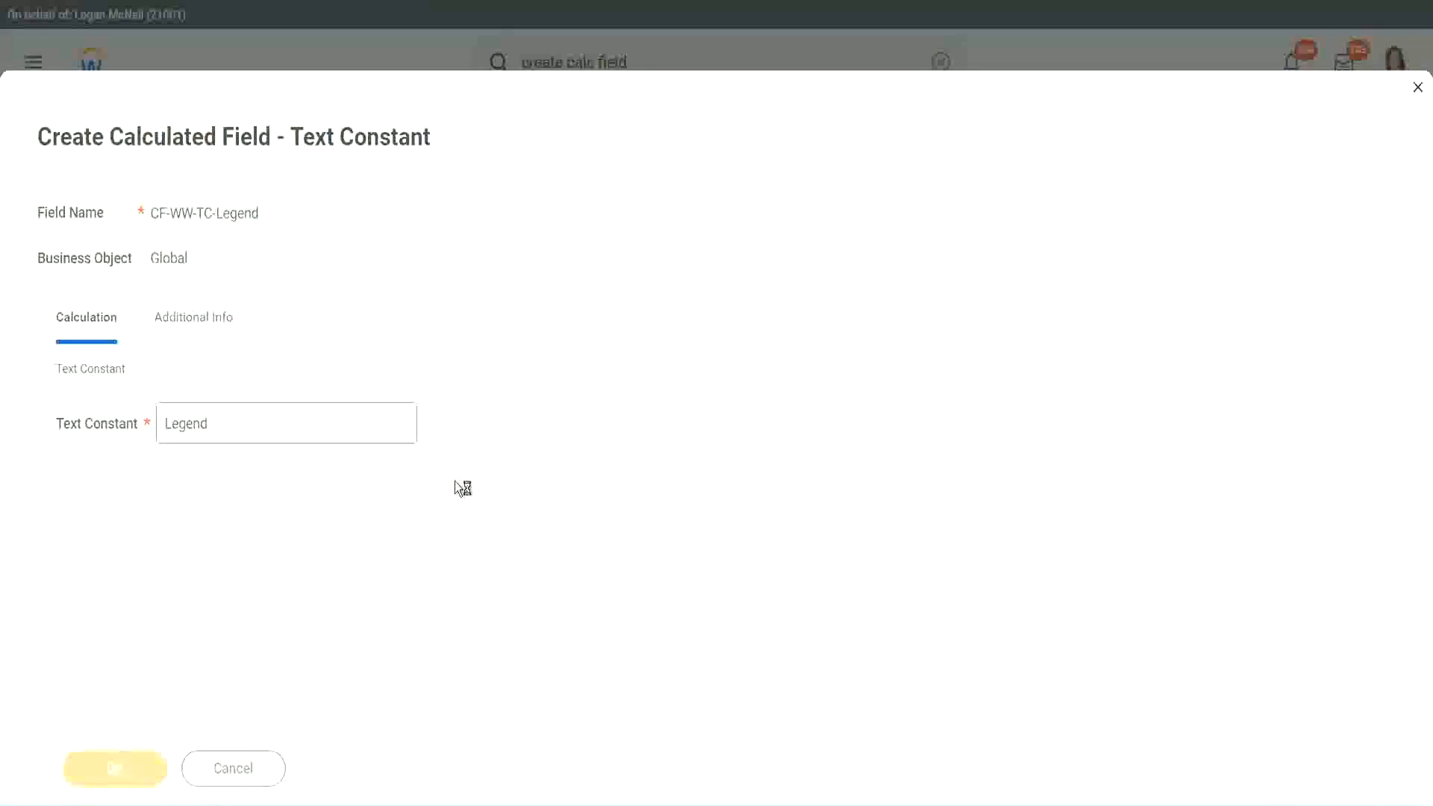
Check the four condition and return value rows and save the Evaluate Expression calculated field.
scroll(760, 403, down, 3)
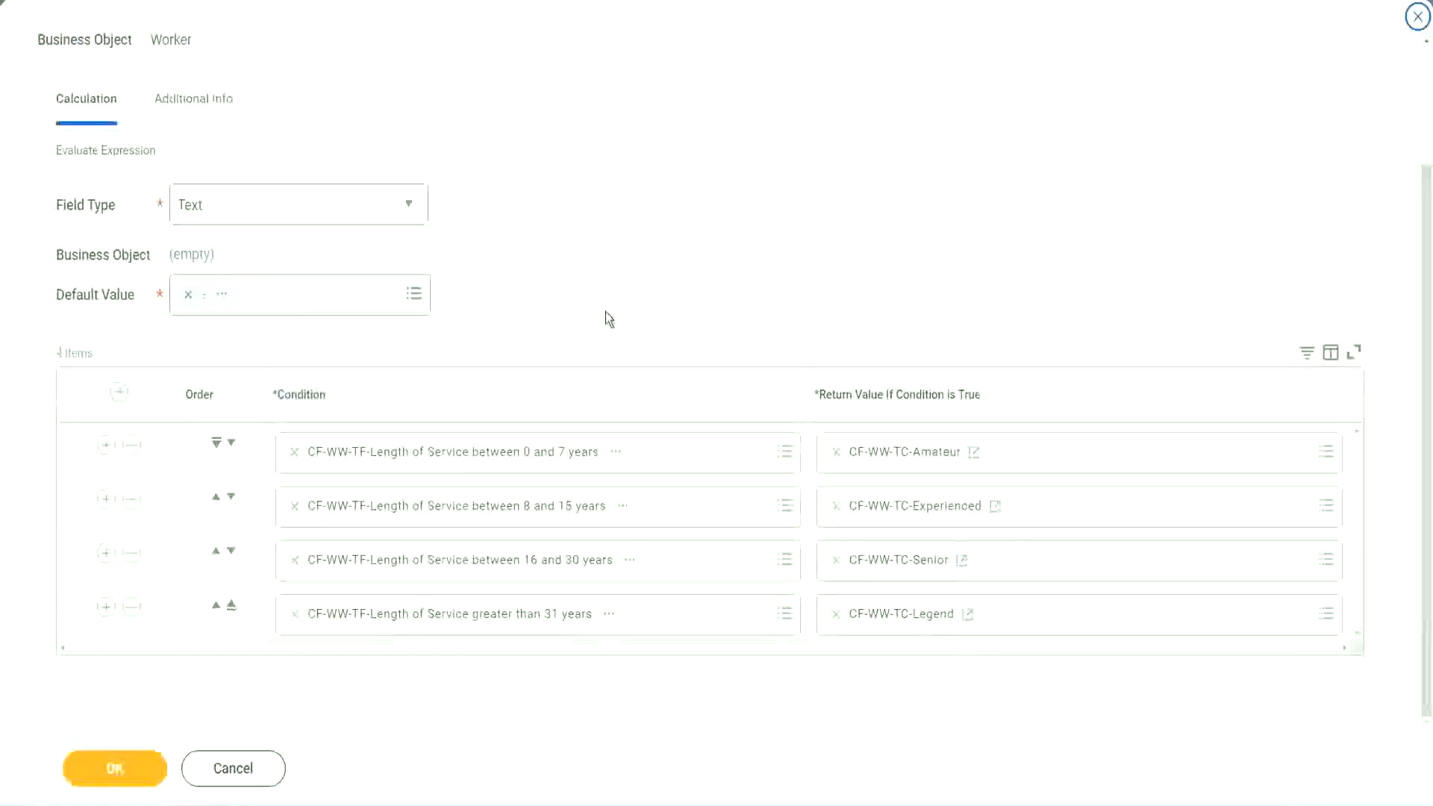
scroll(607, 300, up, 1)
scroll(606, 299, up, 1)
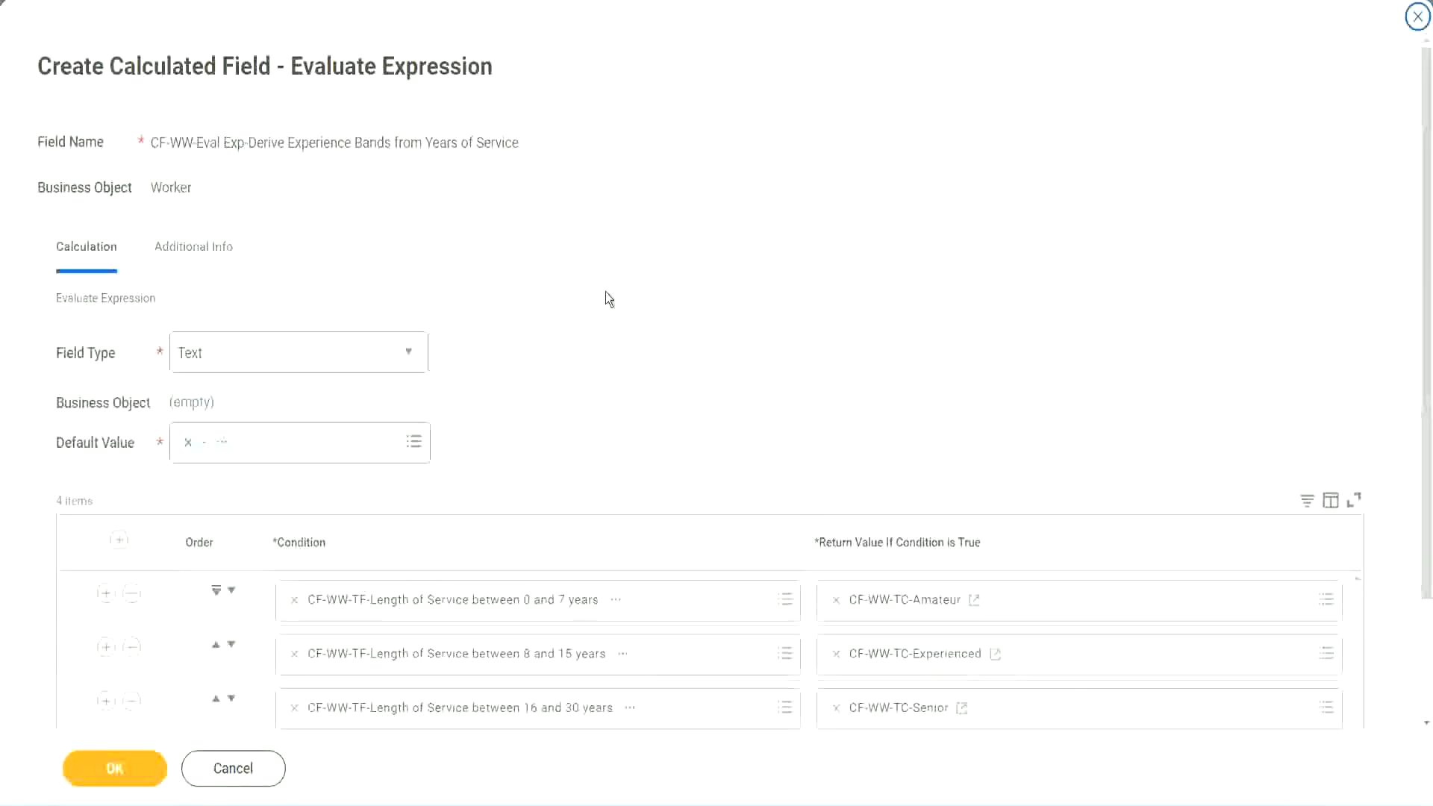
scroll(606, 299, down, 2)
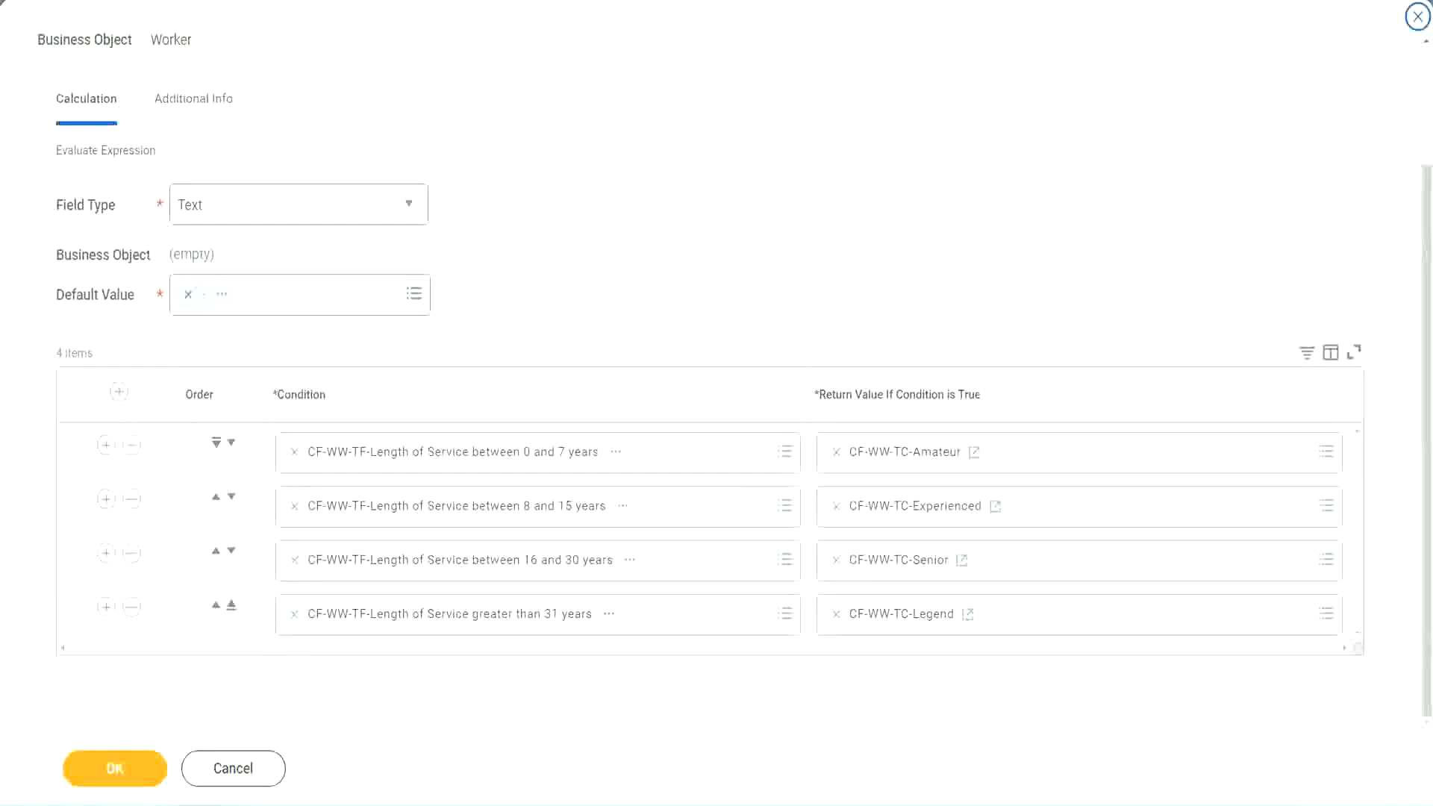
drag(918, 209, 929, 355)
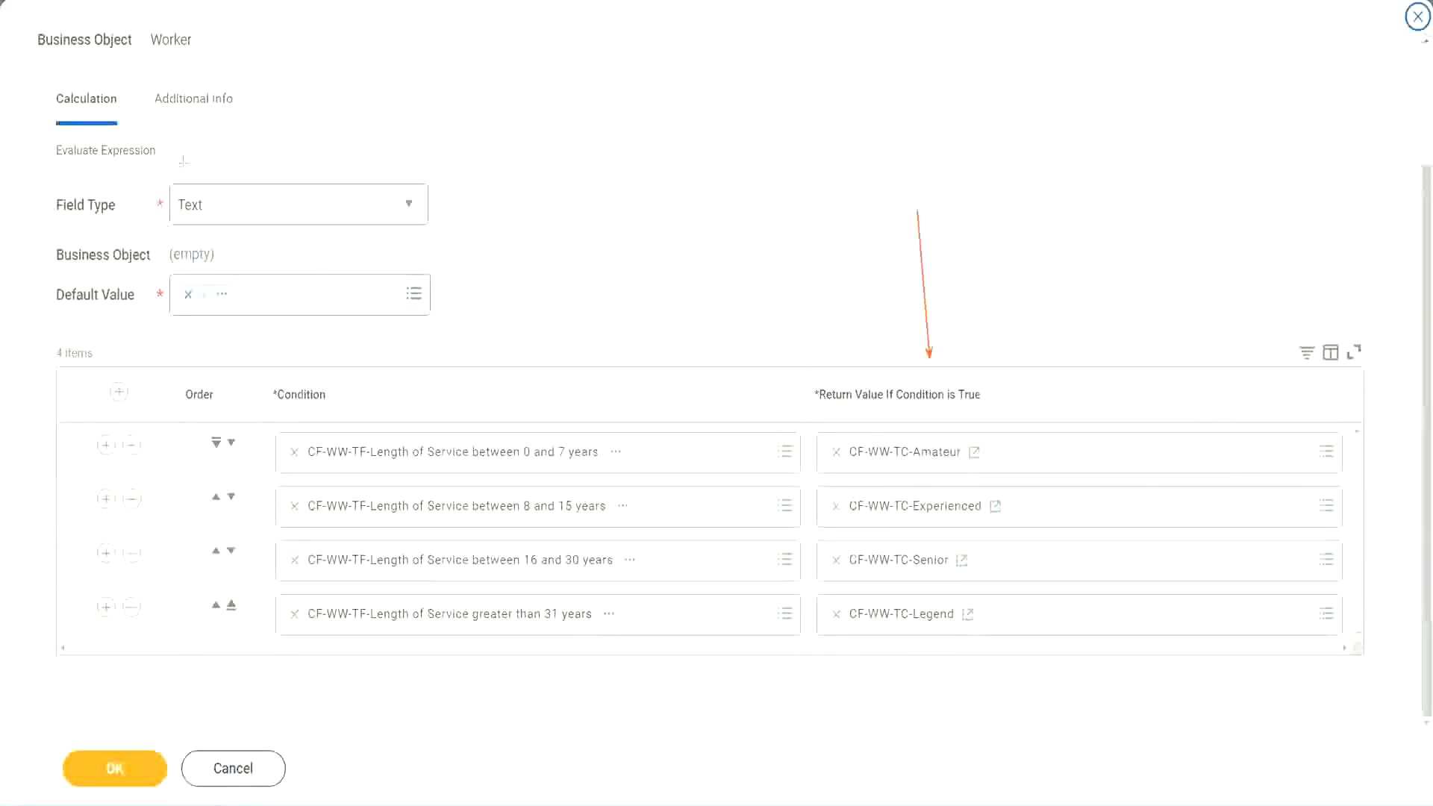
drag(178, 128, 184, 179)
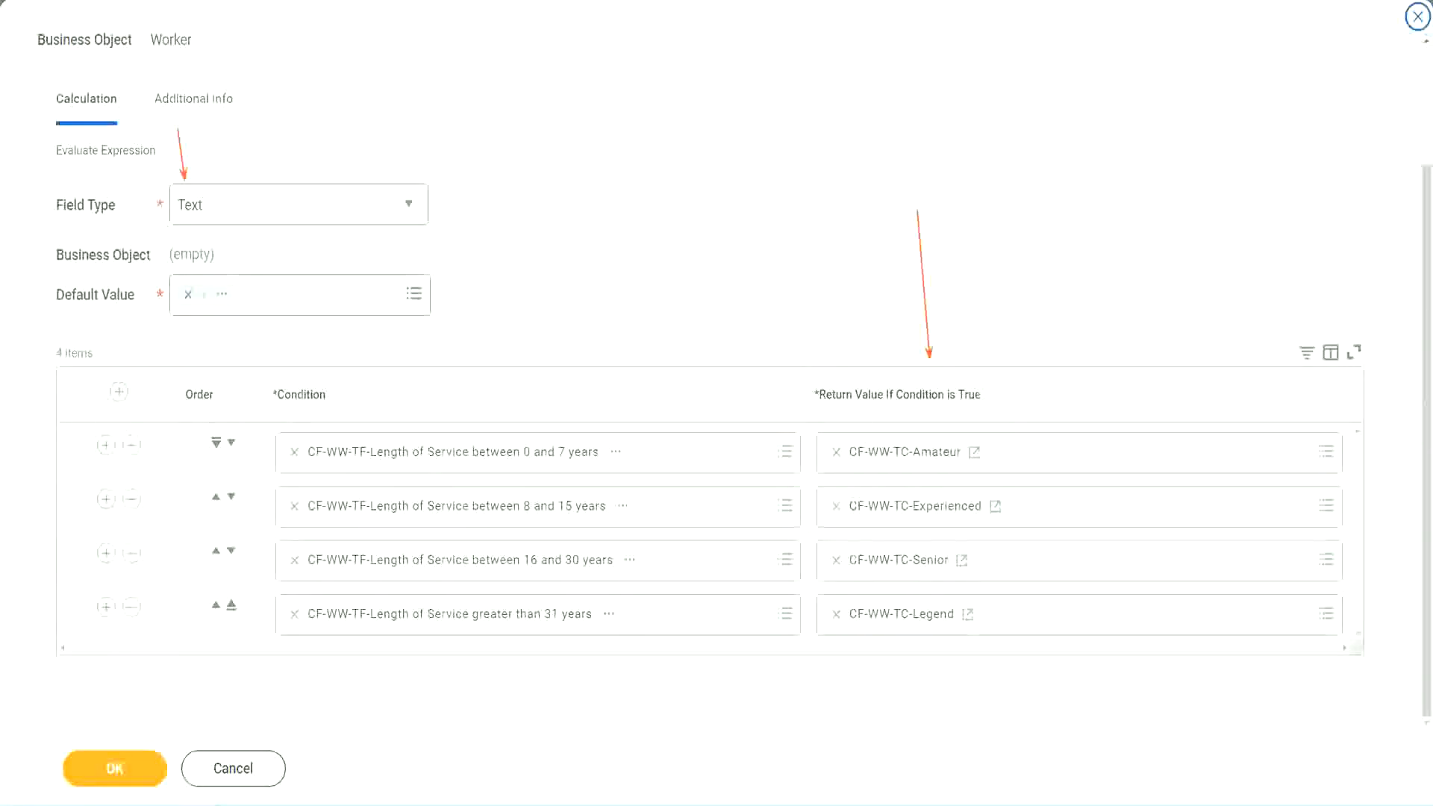
click(123, 765)
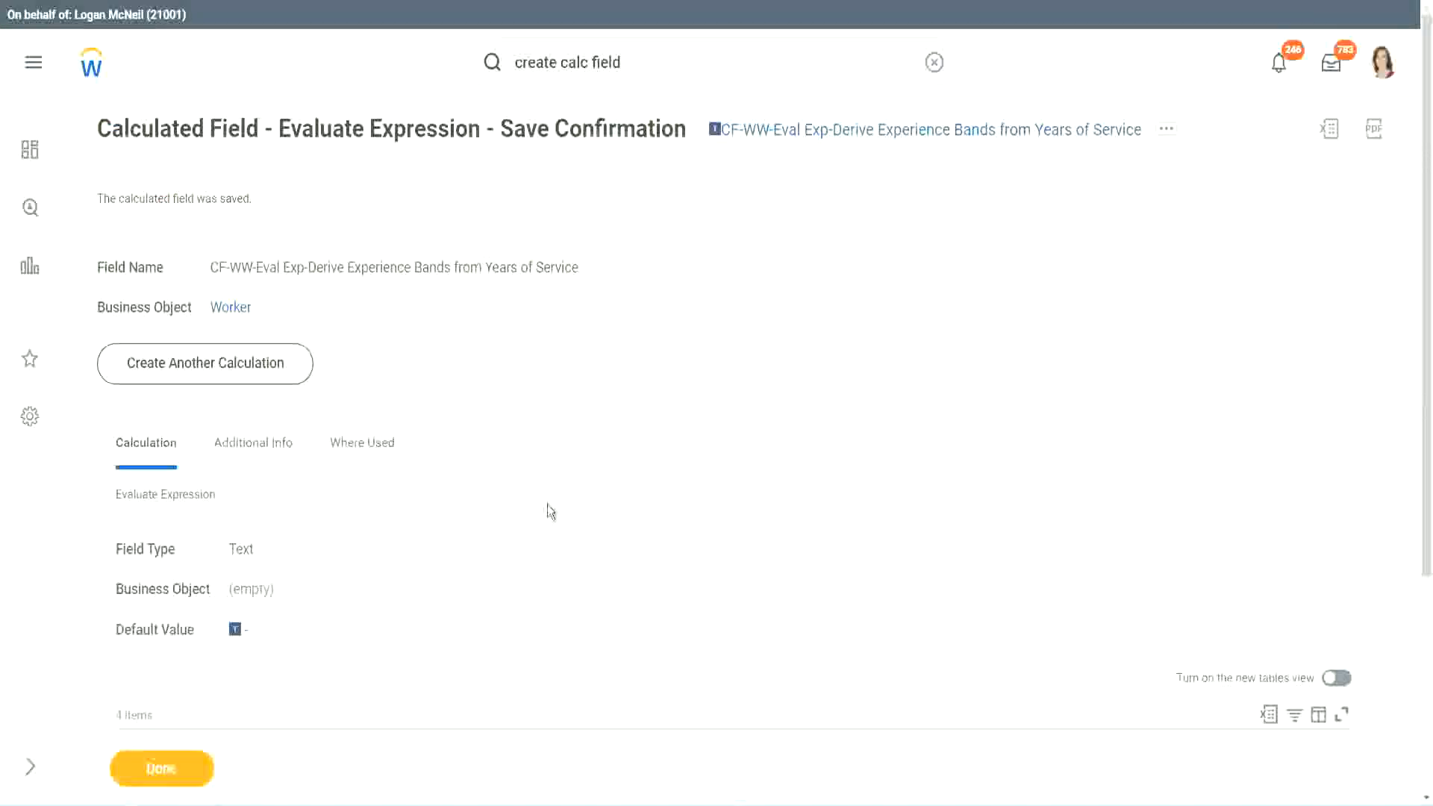
Copy the text of the saved calculated field CF-WW-Eval Exp-Derive Experience Bands from Years of Service.
scroll(548, 505, down, 4)
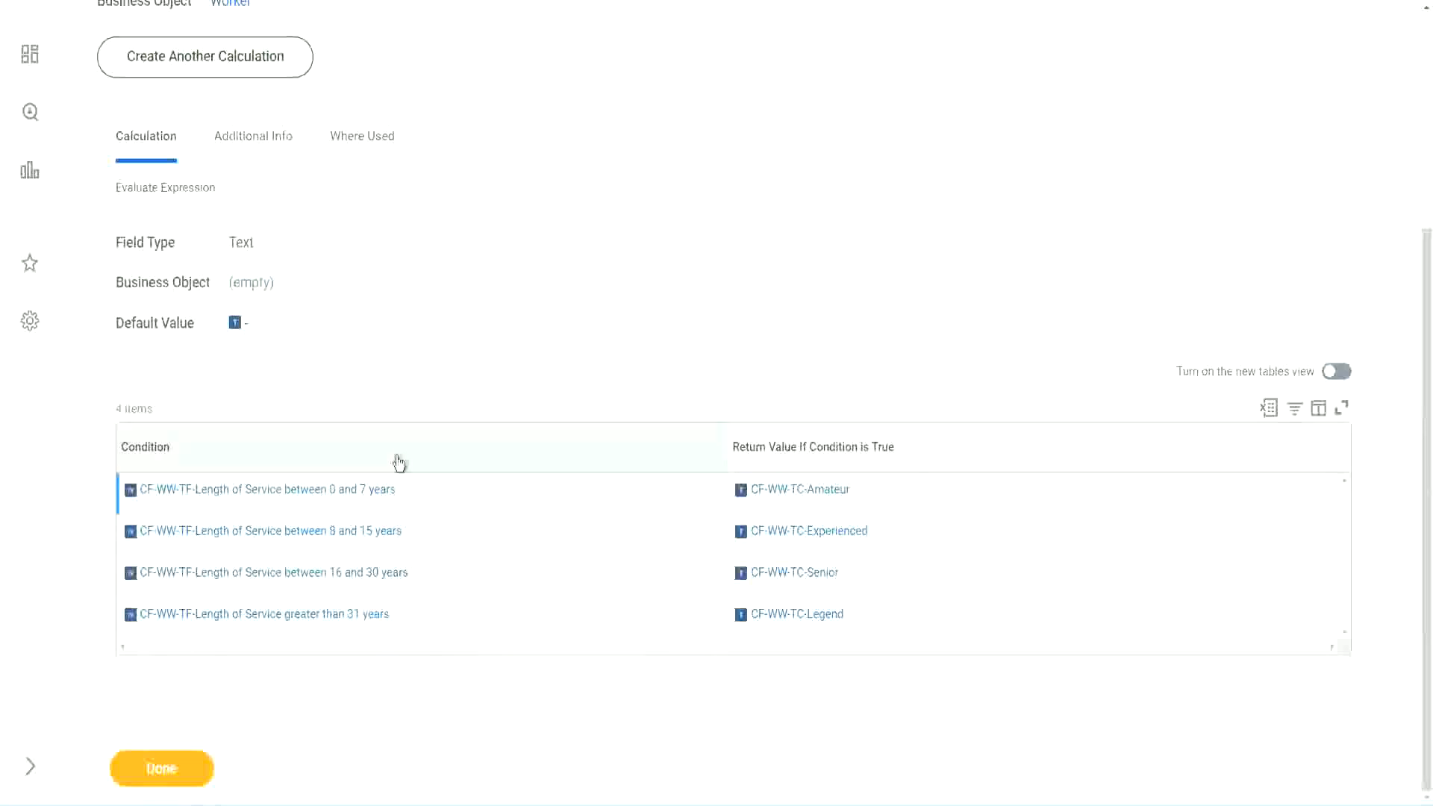
scroll(477, 321, up, 4)
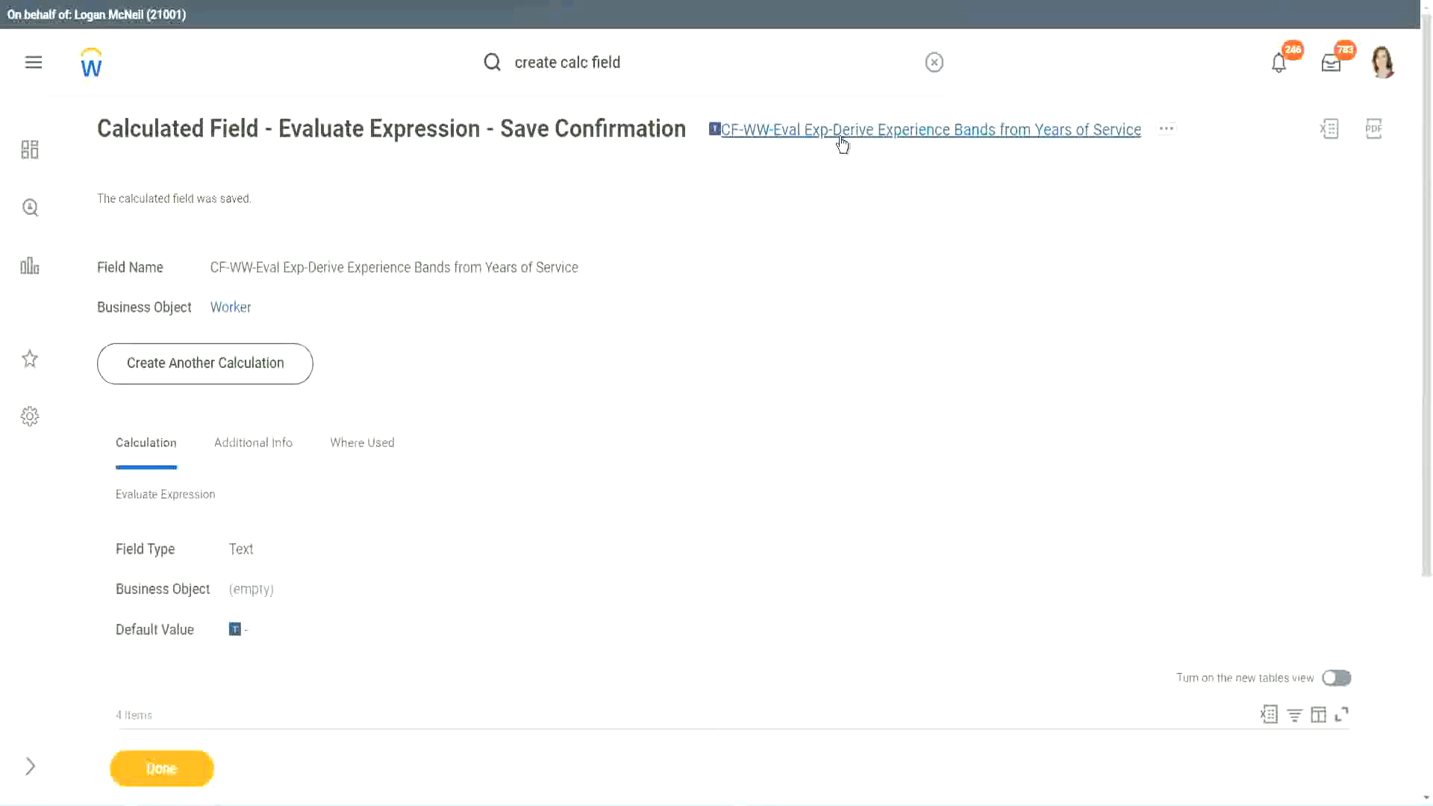
click(880, 228)
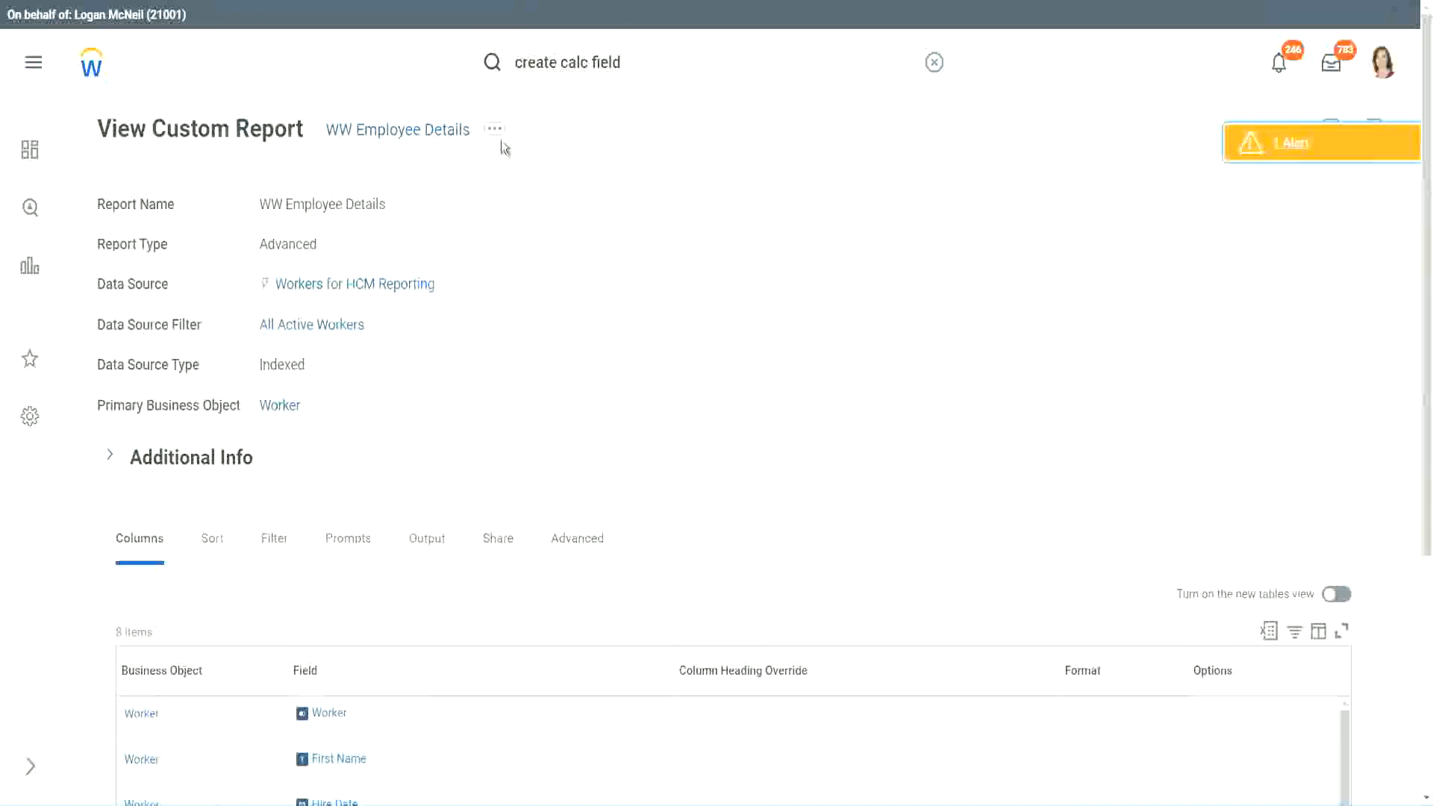
Open the WW Employee Details custom report for editing.
click(497, 131)
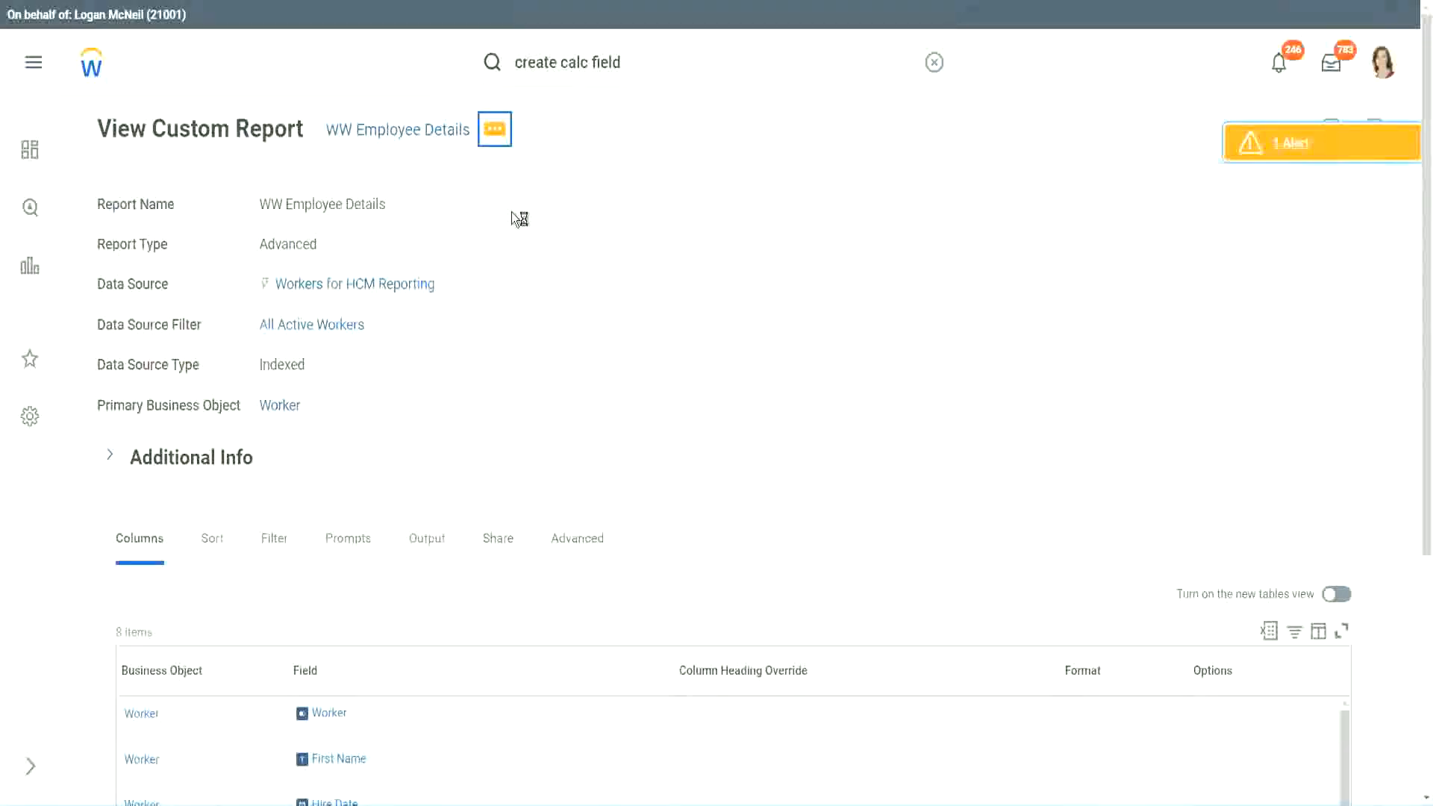
mouse_move(582, 211)
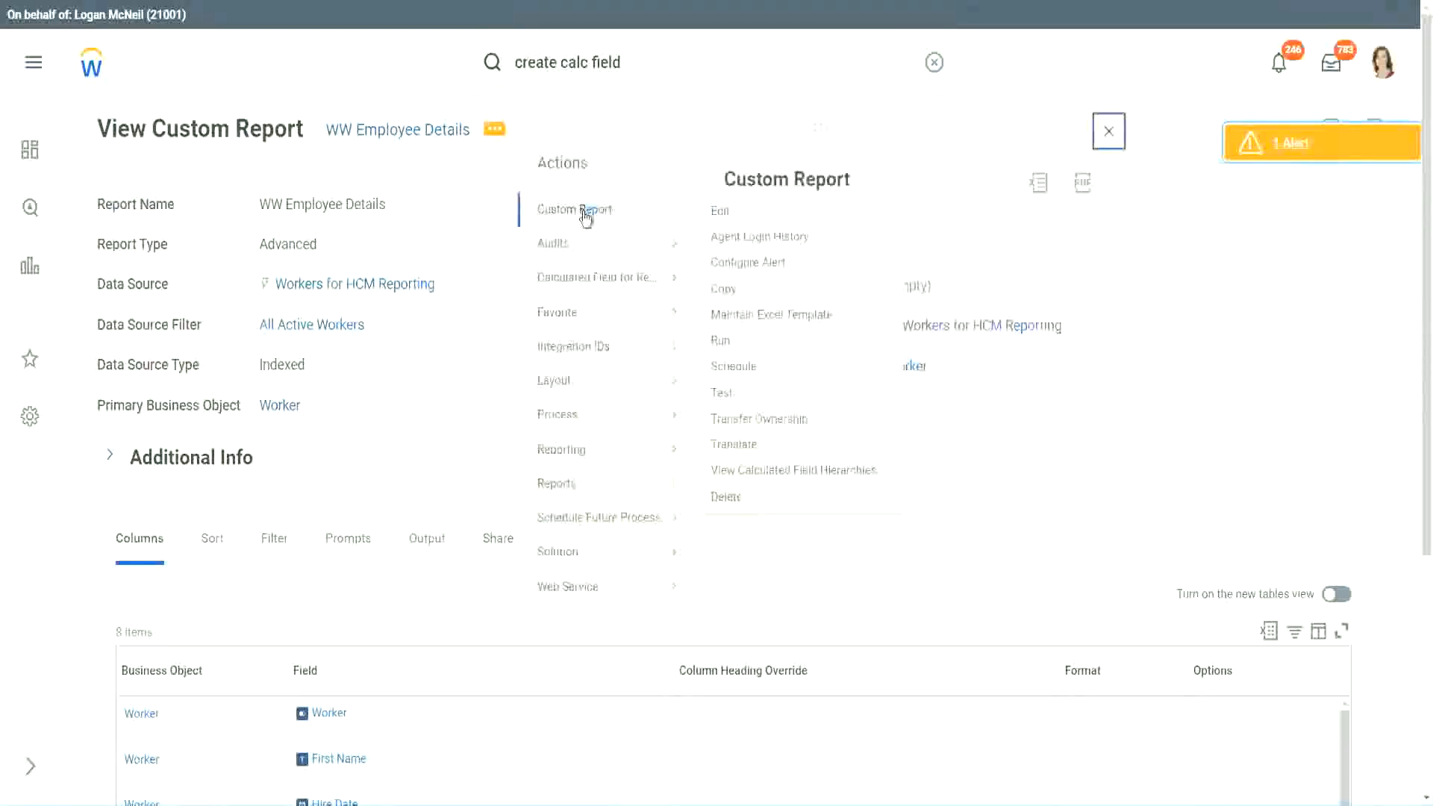
click(721, 212)
Add a new Worker column row to the report and remove the CF-WW-Substring Text-Years from Length of Service row.
scroll(522, 324, down, 4)
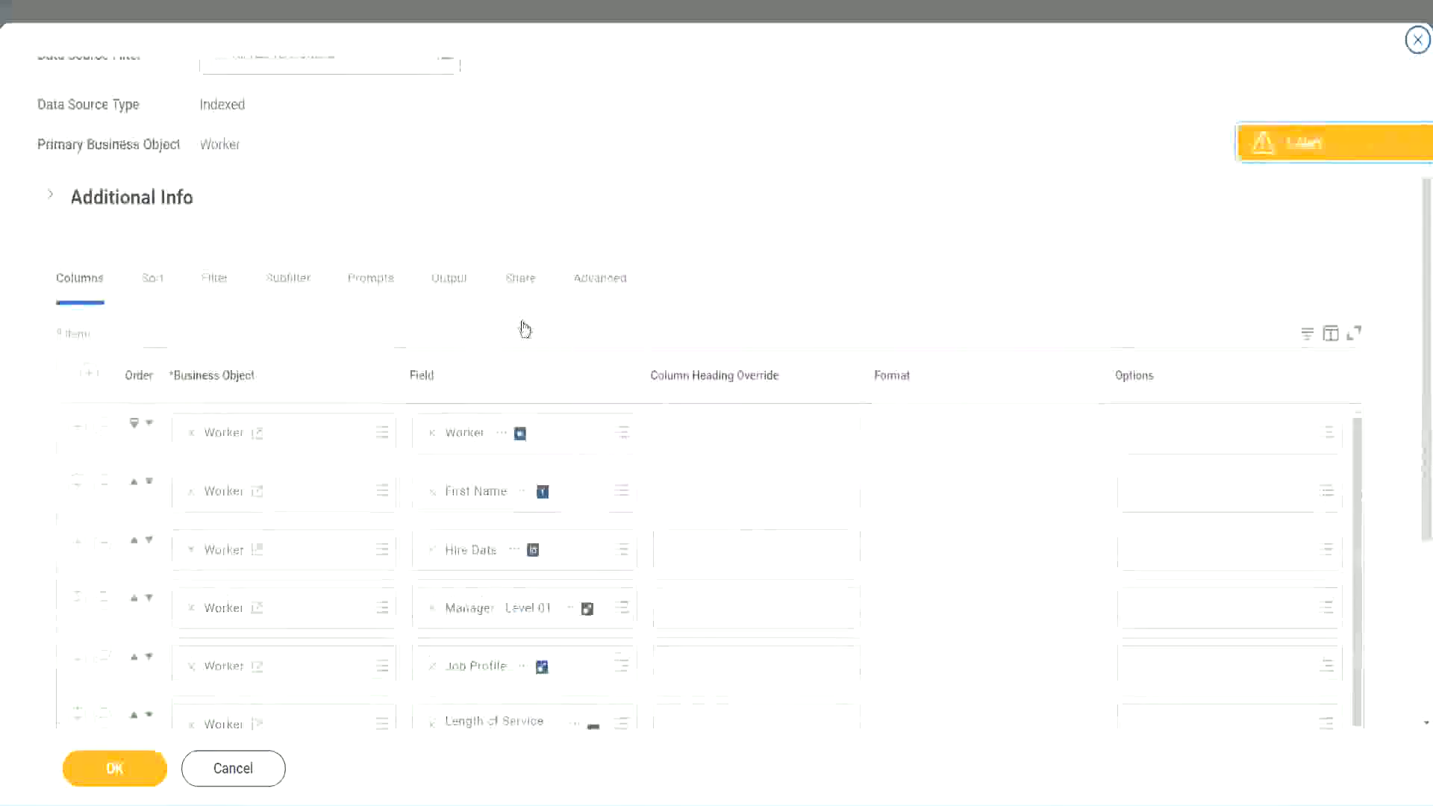
scroll(525, 328, down, 2)
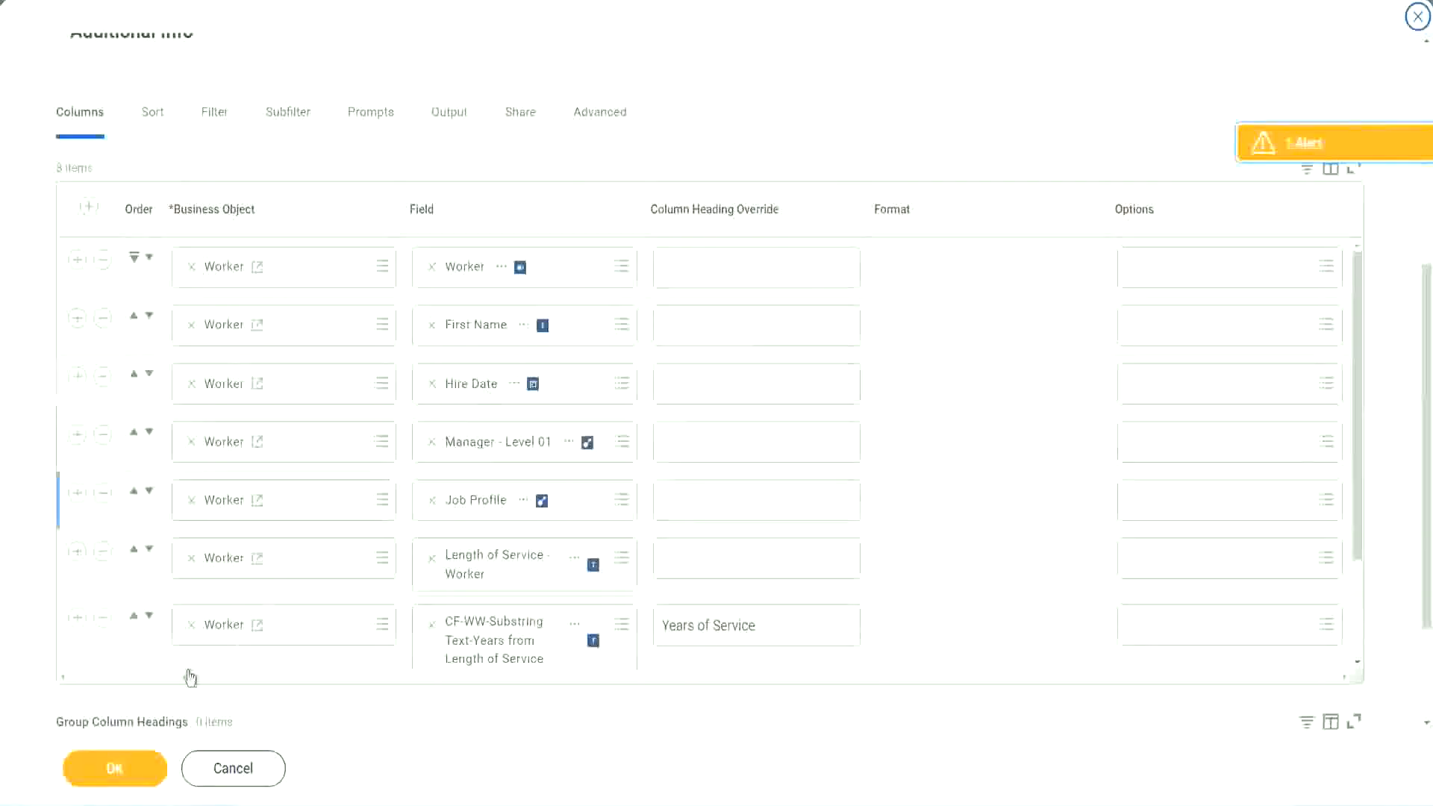
click(78, 618)
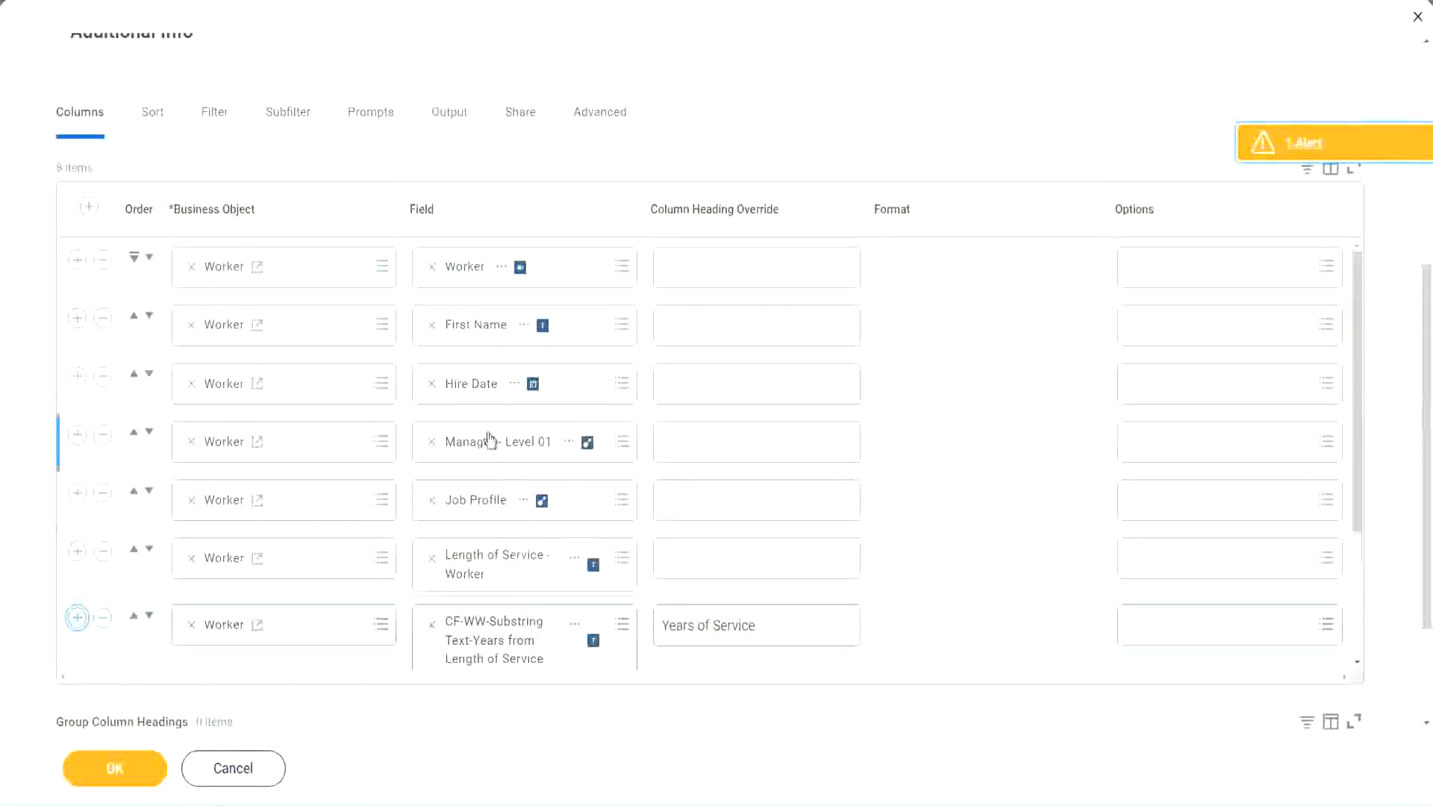
scroll(243, 560, down, 2)
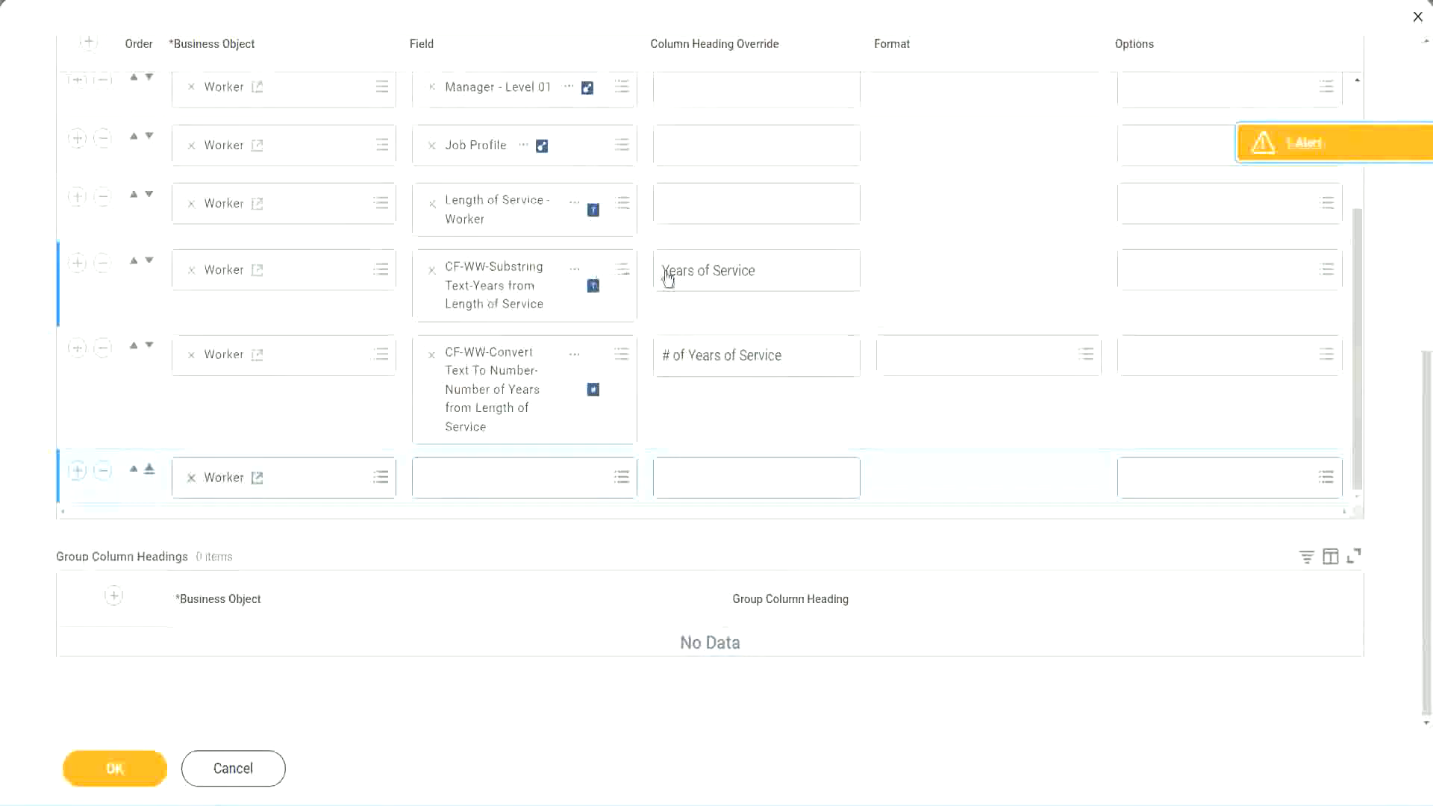
click(104, 264)
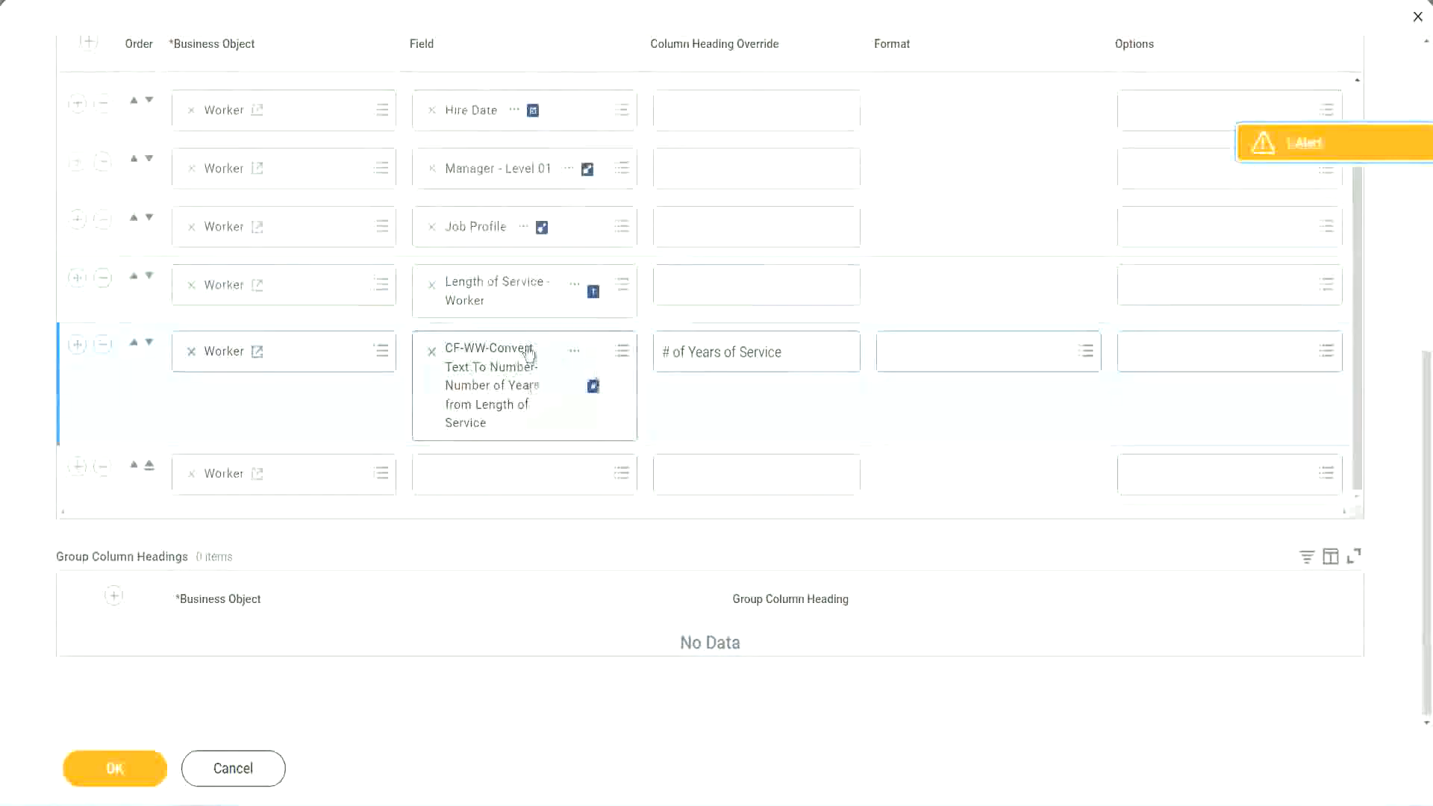
Set the new row's field to the copied CF-WW-Eval Exp-Derive Experience Bands from Years of Service and override its column heading with Experience Bands.
click(468, 473)
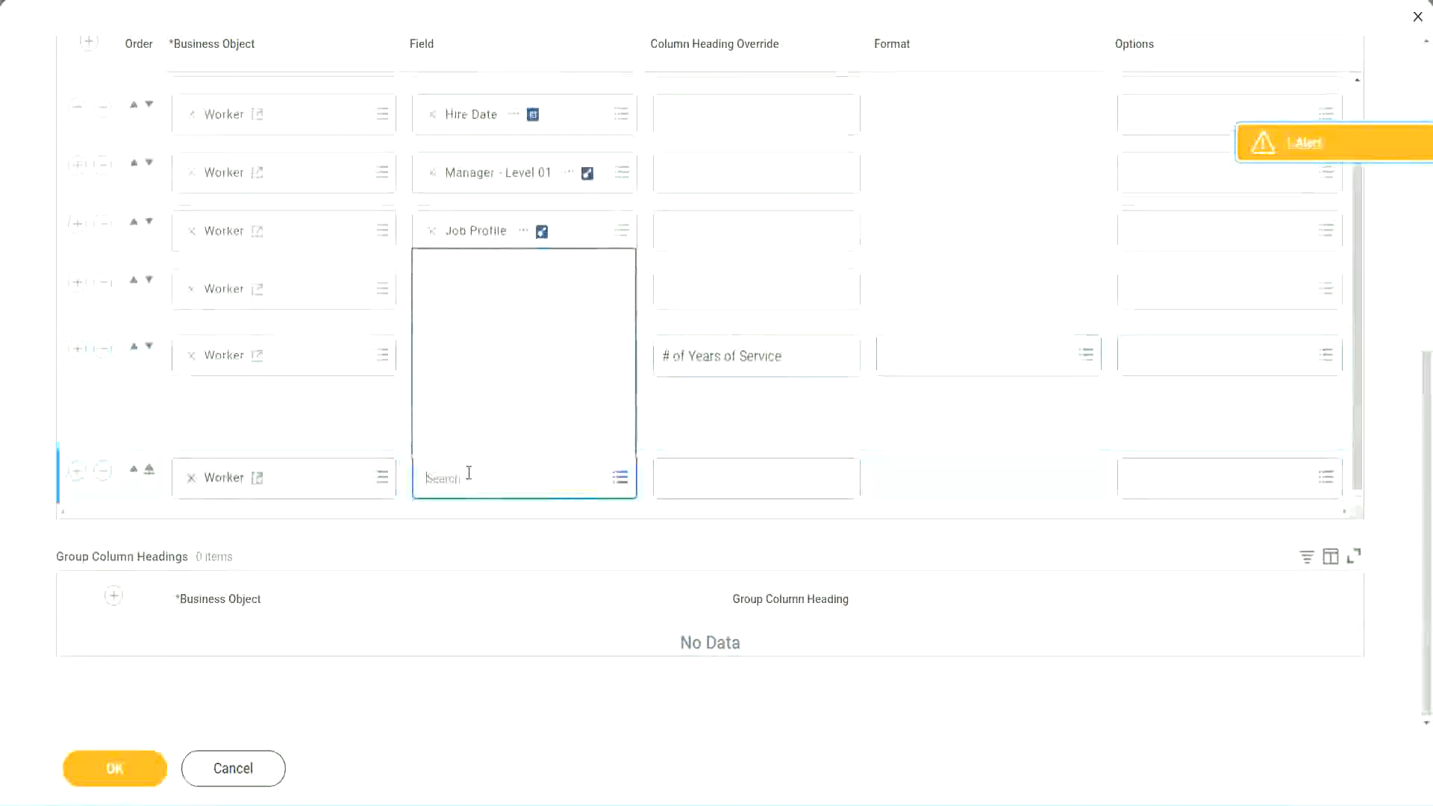
key(ctrl+v)
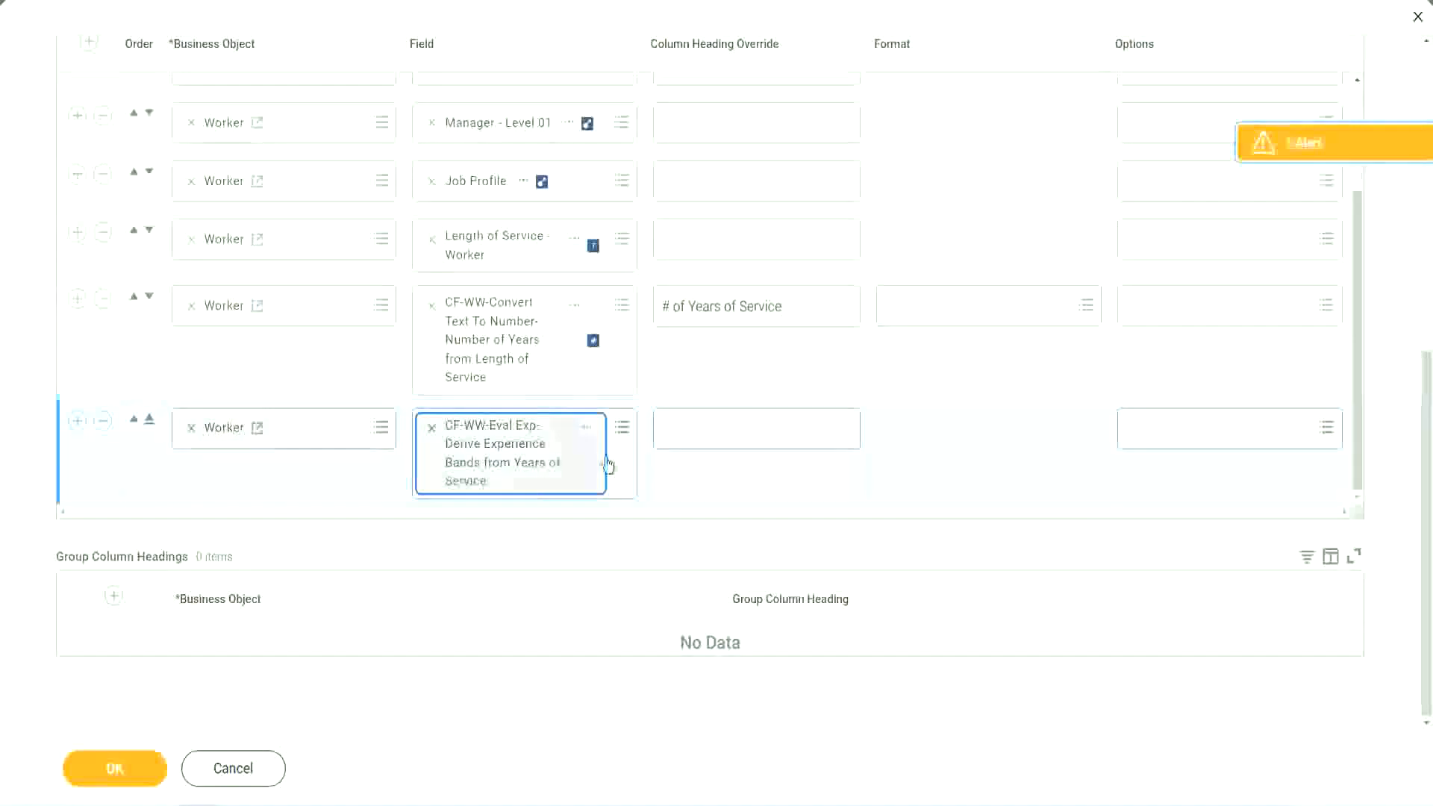
click(730, 429)
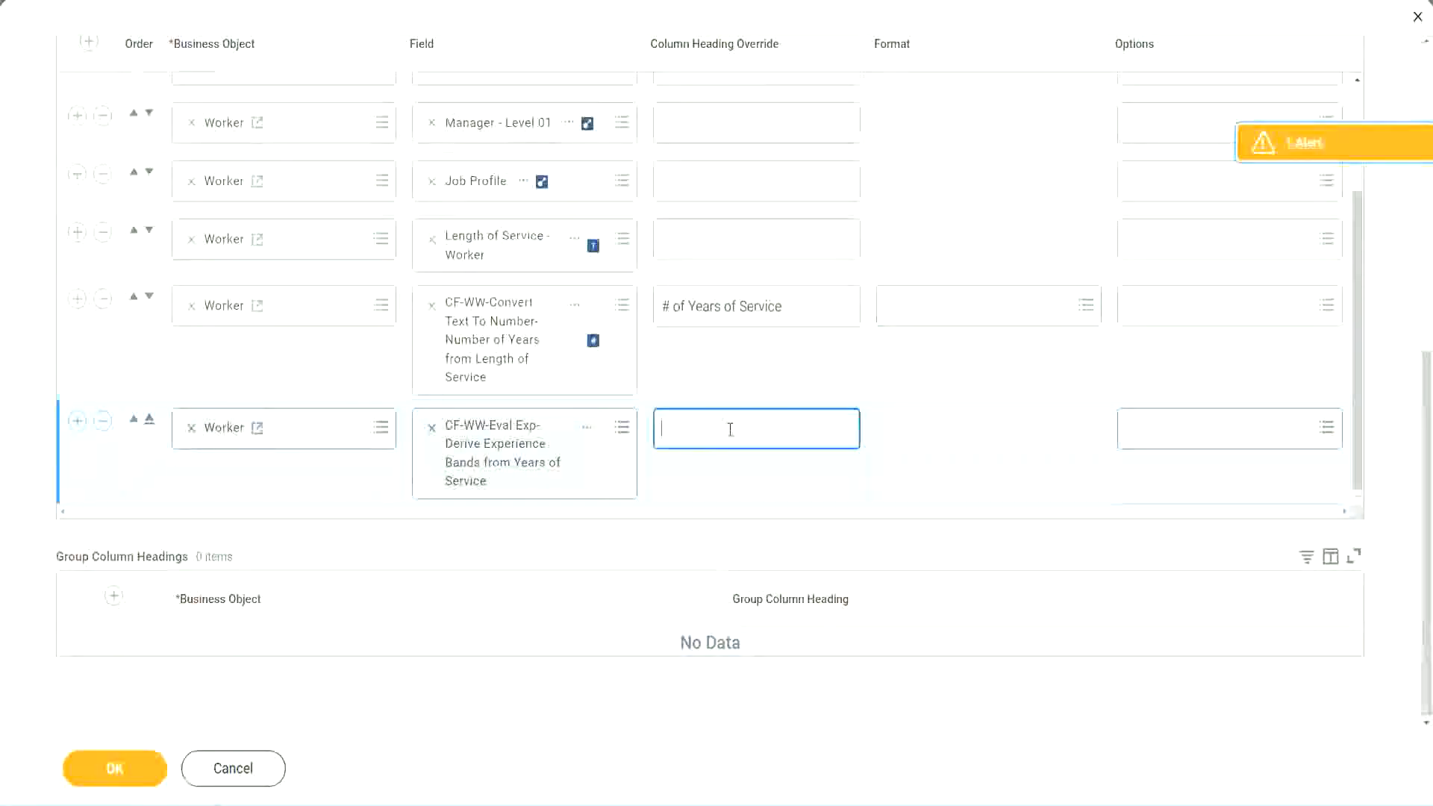
text(E)
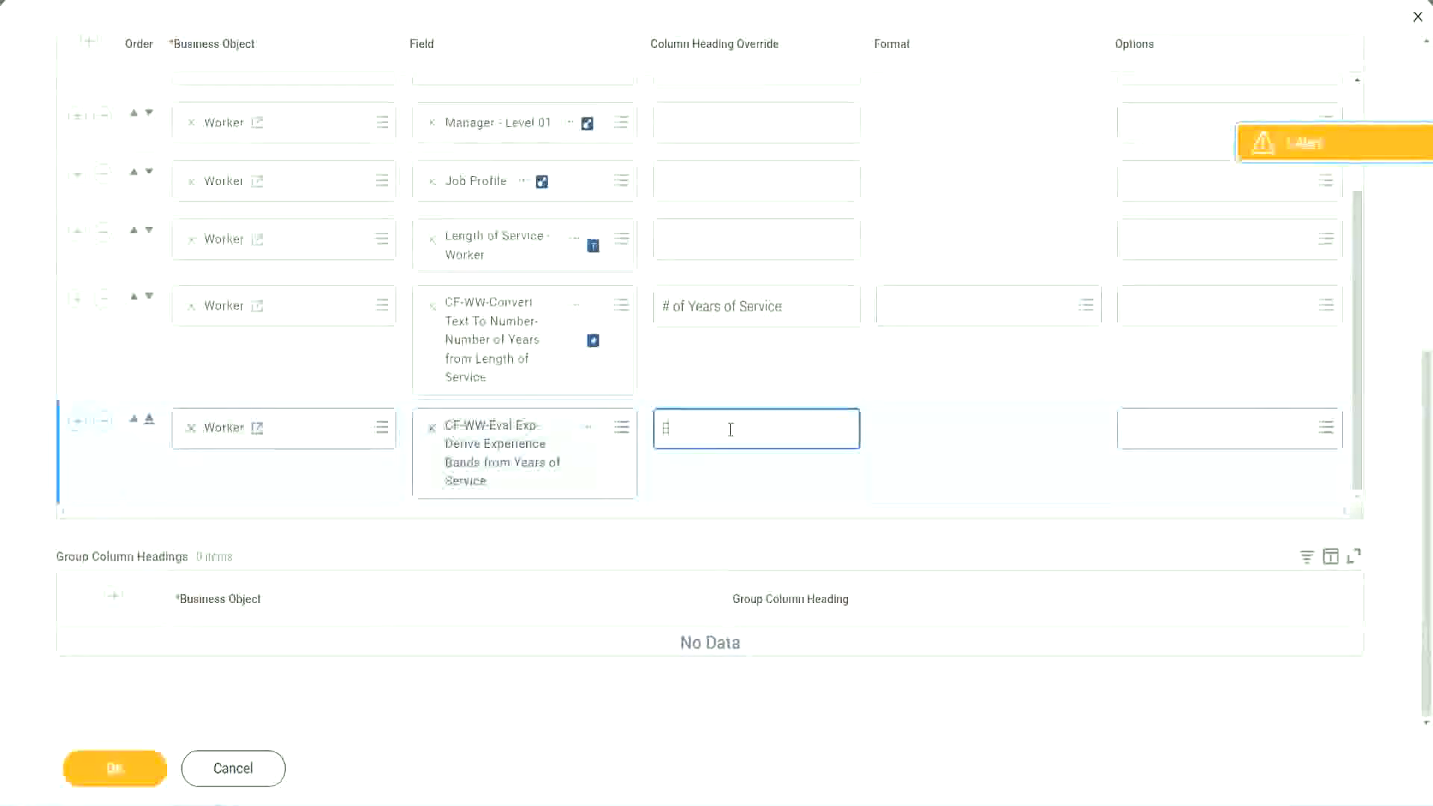
text(xperience)
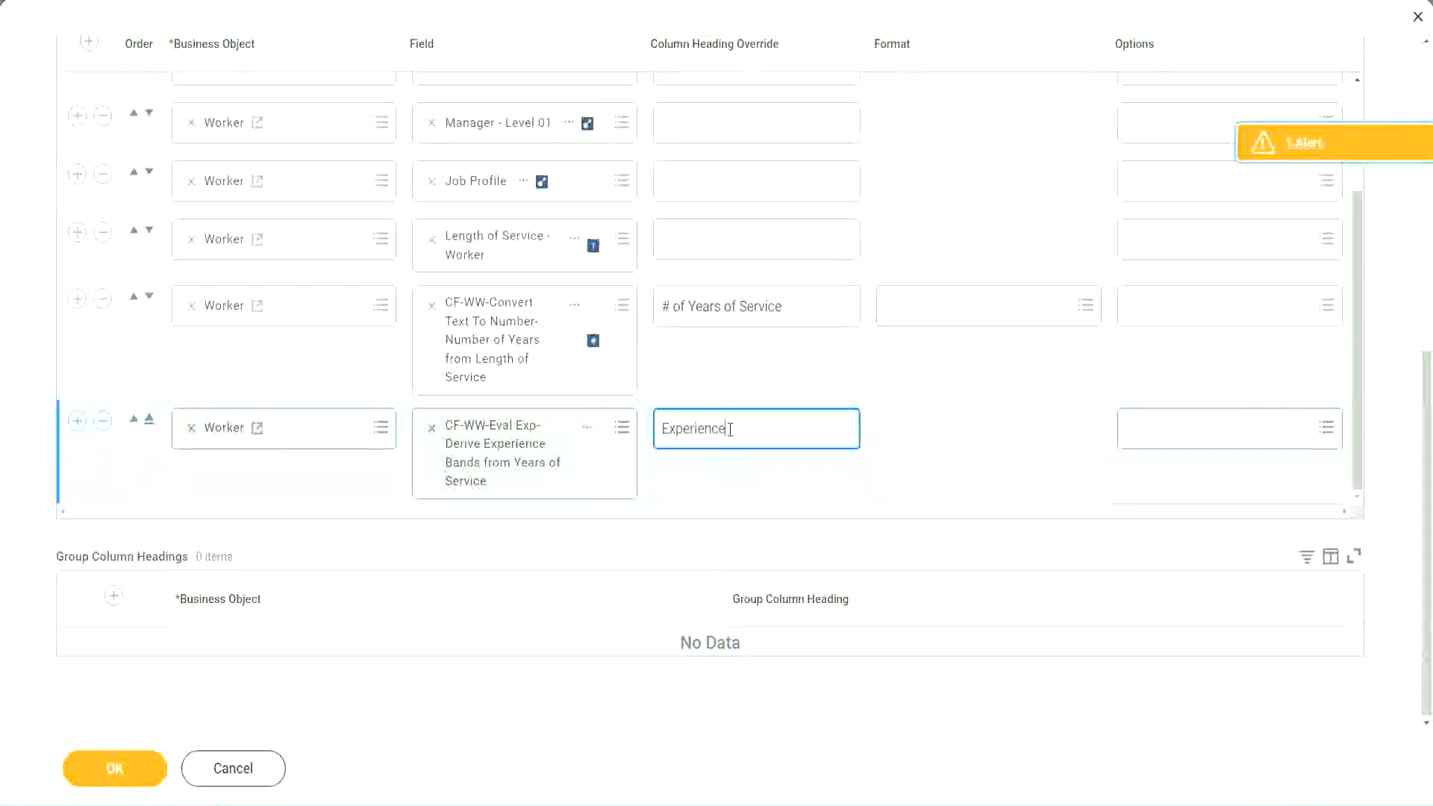
text( Bands)
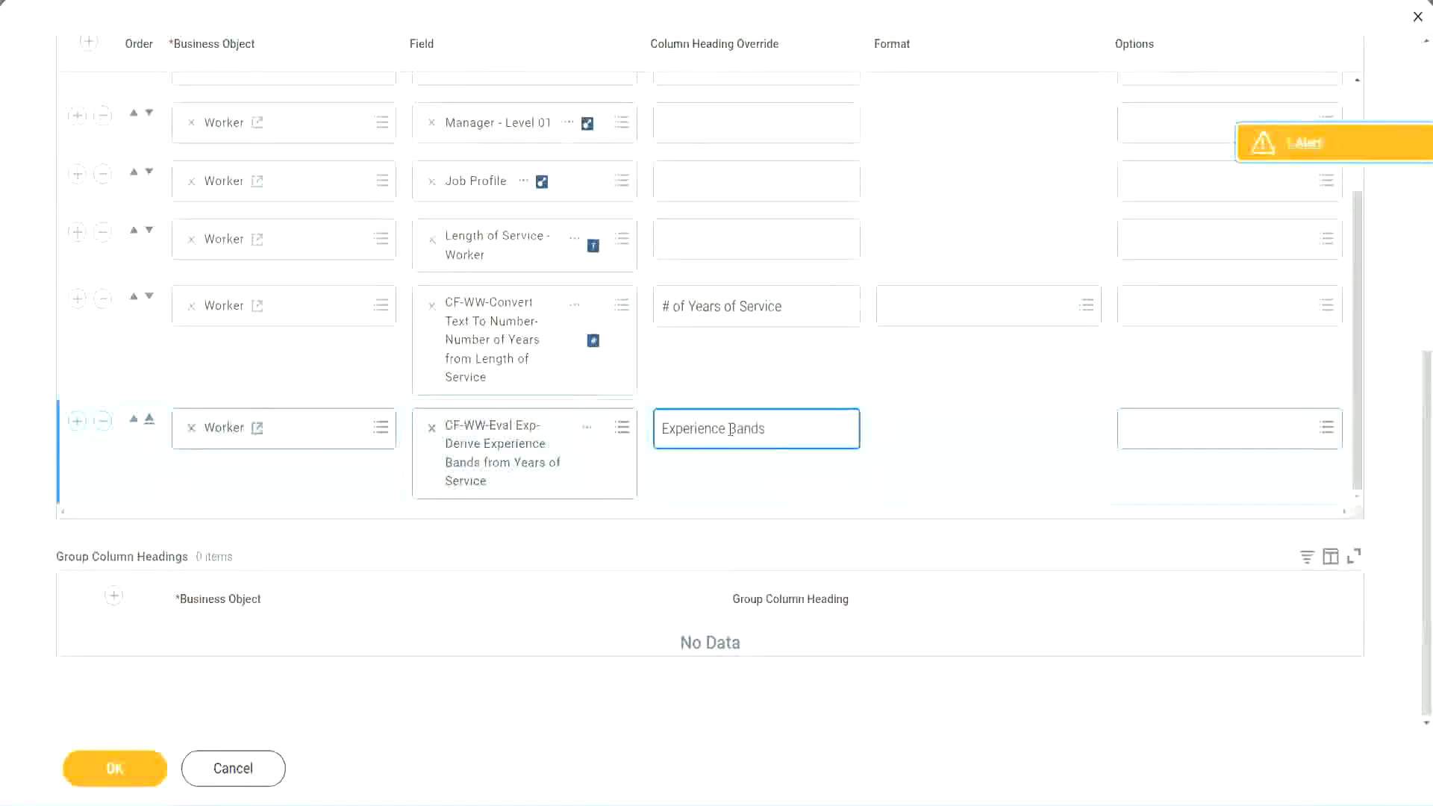
Save the report column changes and run WW Employee Details with all worker type prompts left blank.
click(137, 773)
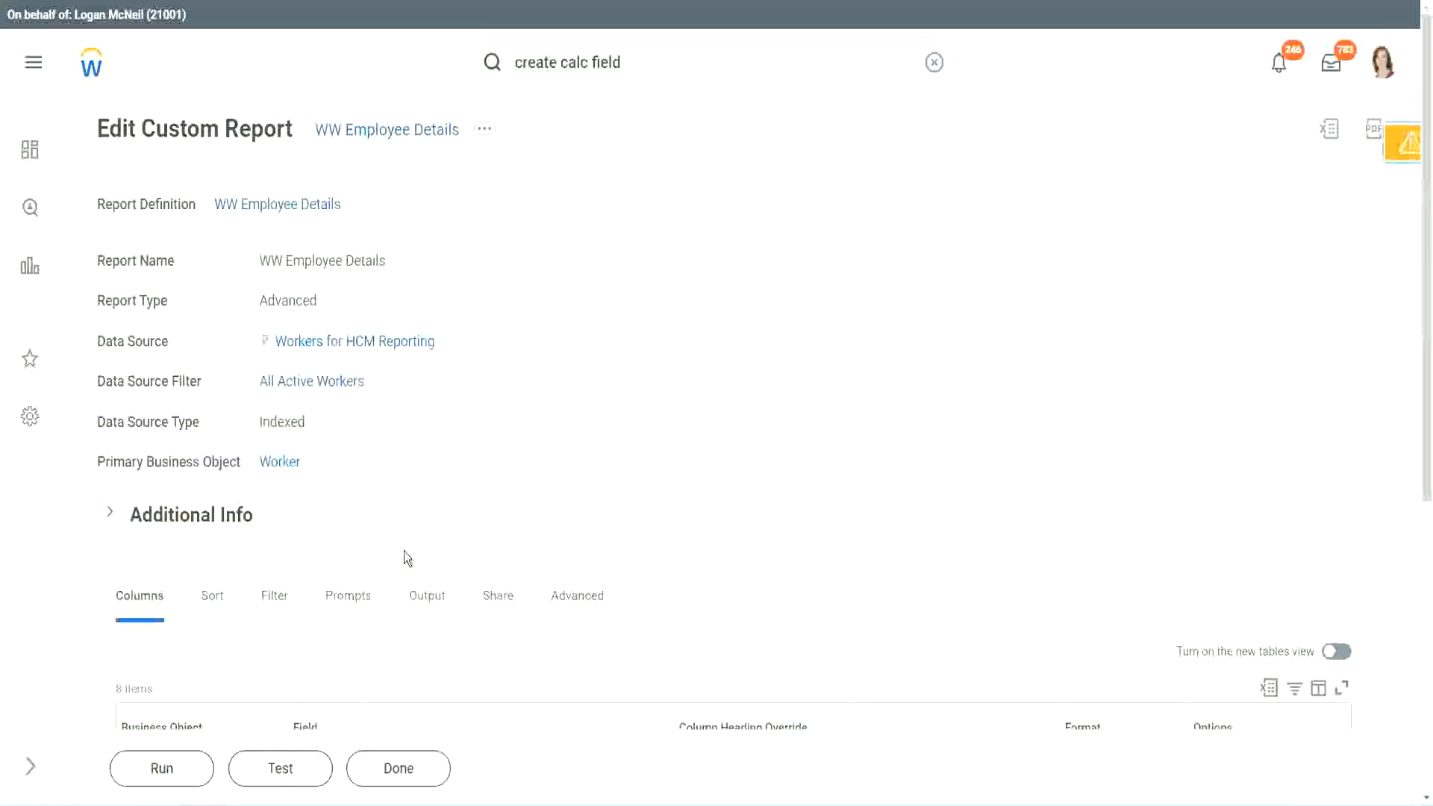
scroll(445, 512, down, 5)
click(167, 768)
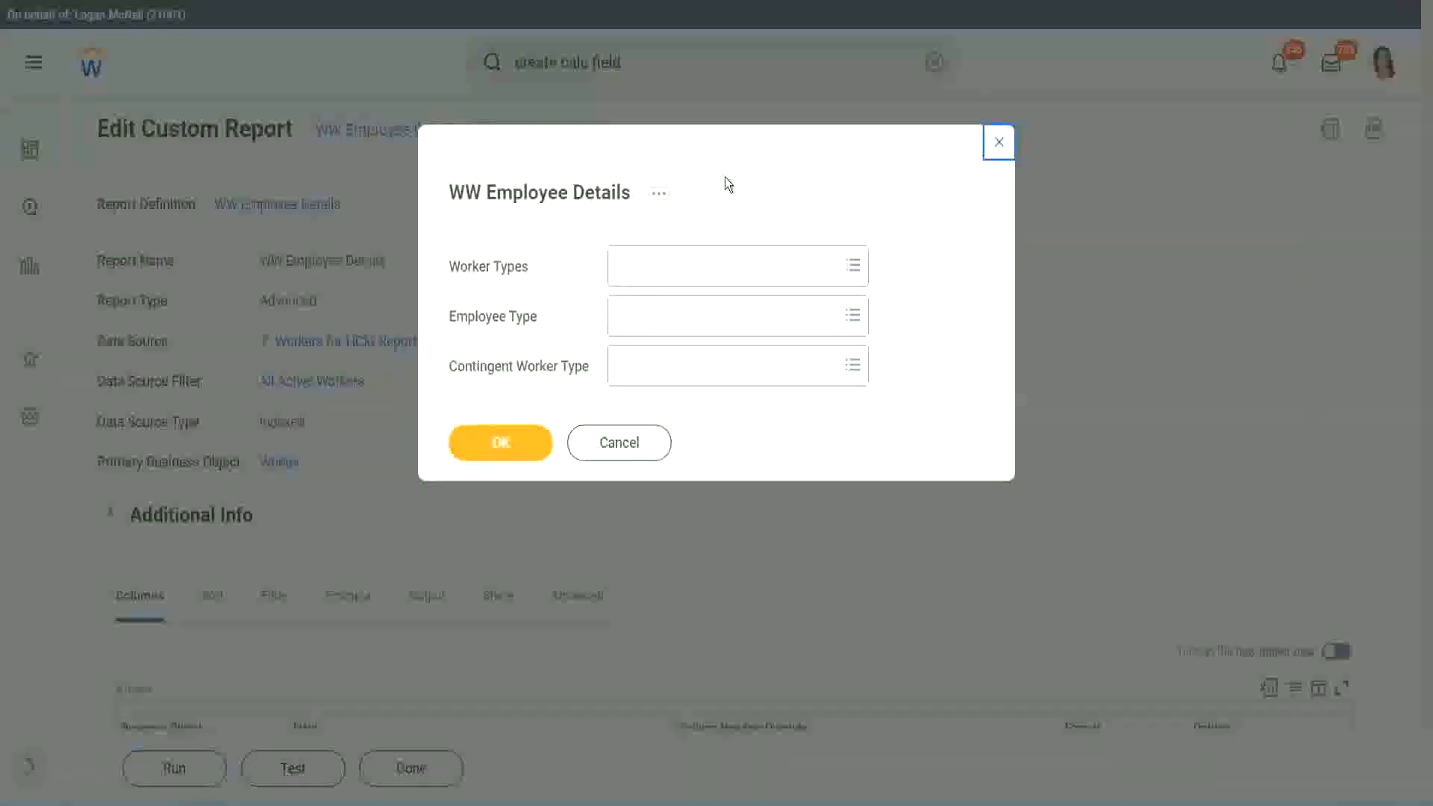
click(500, 442)
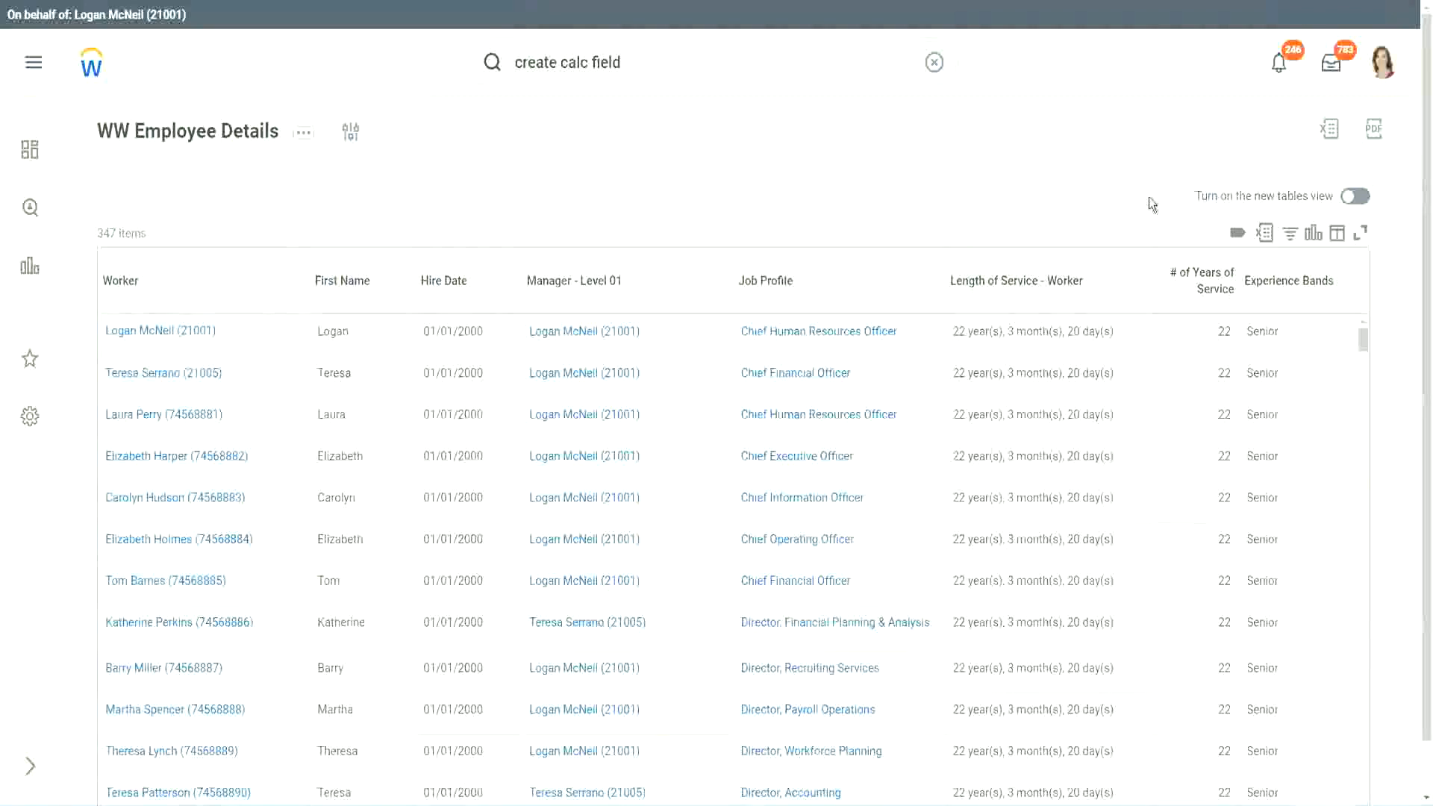
Compare the first worker's # of Years of Service with the 16 - 30 years Senior band in the Notepad++ notes.
scroll(1148, 197, down, 1)
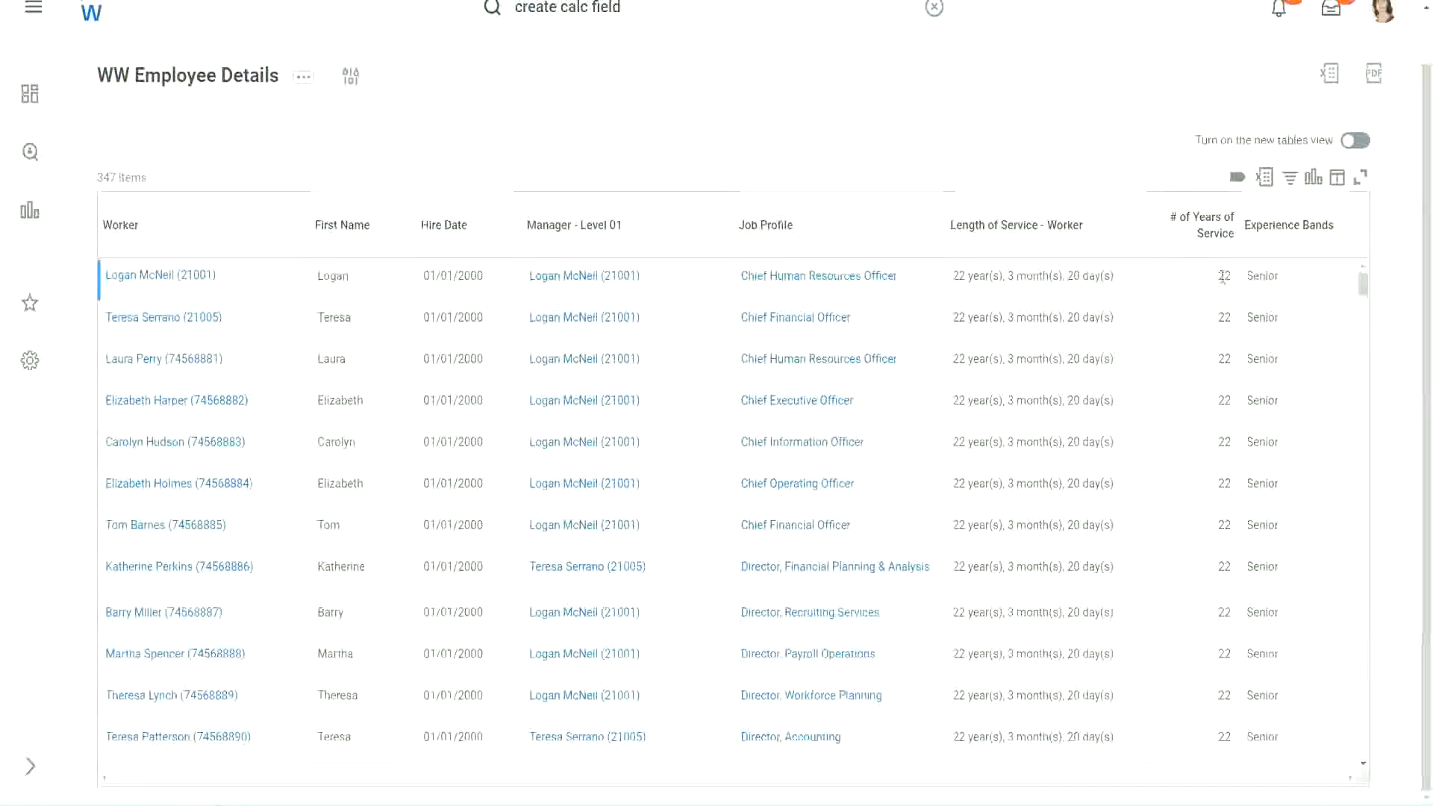
double_click(1225, 276)
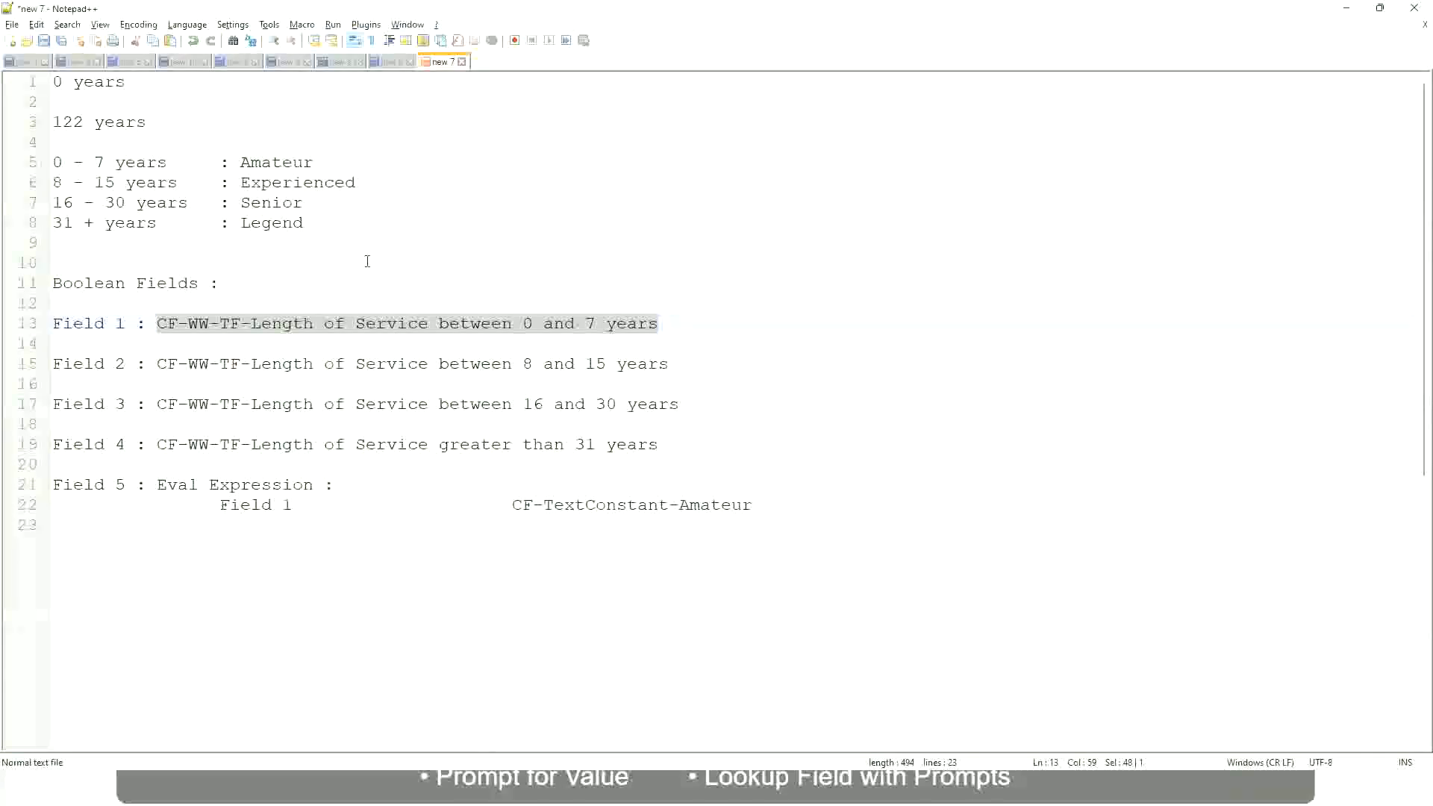
click(368, 261)
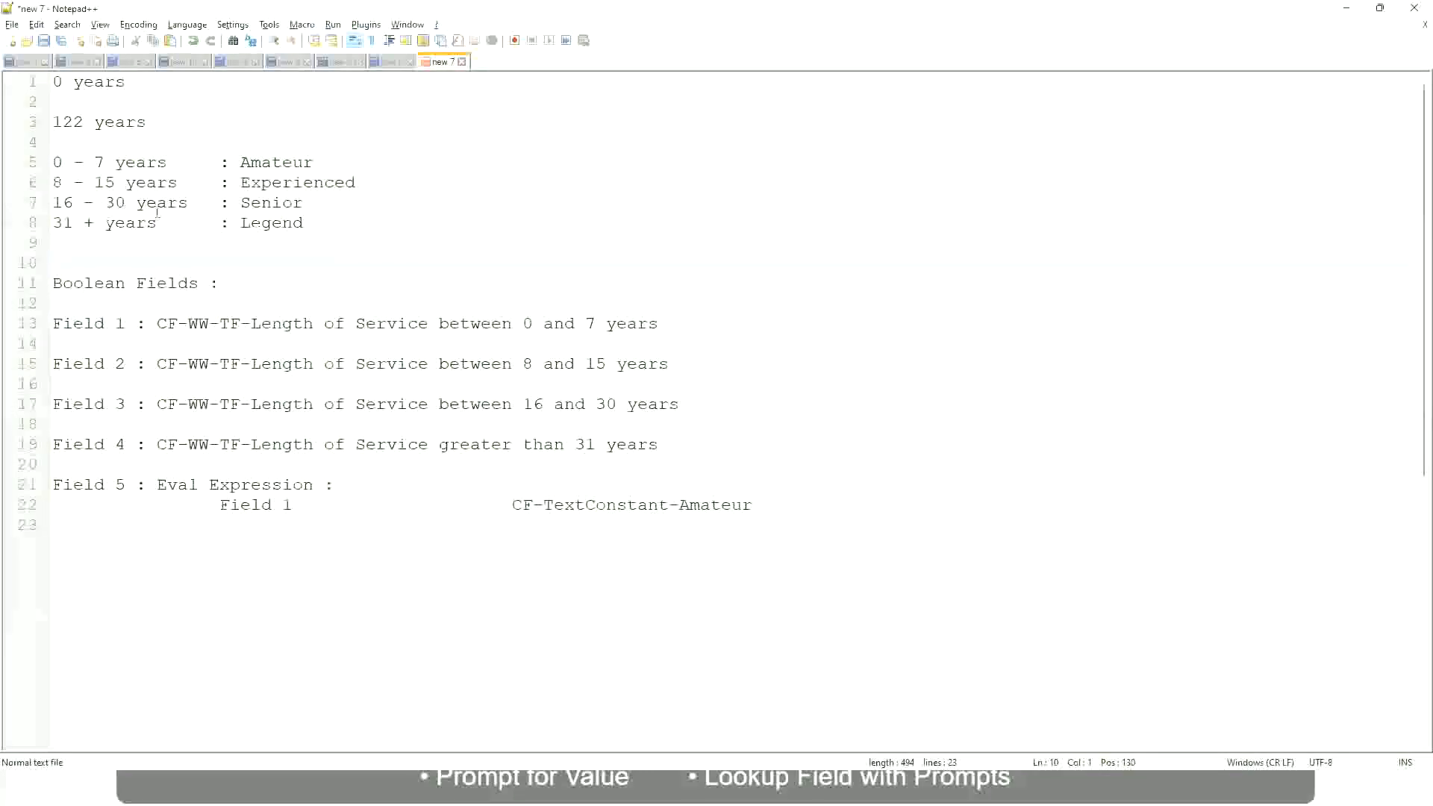
click(242, 201)
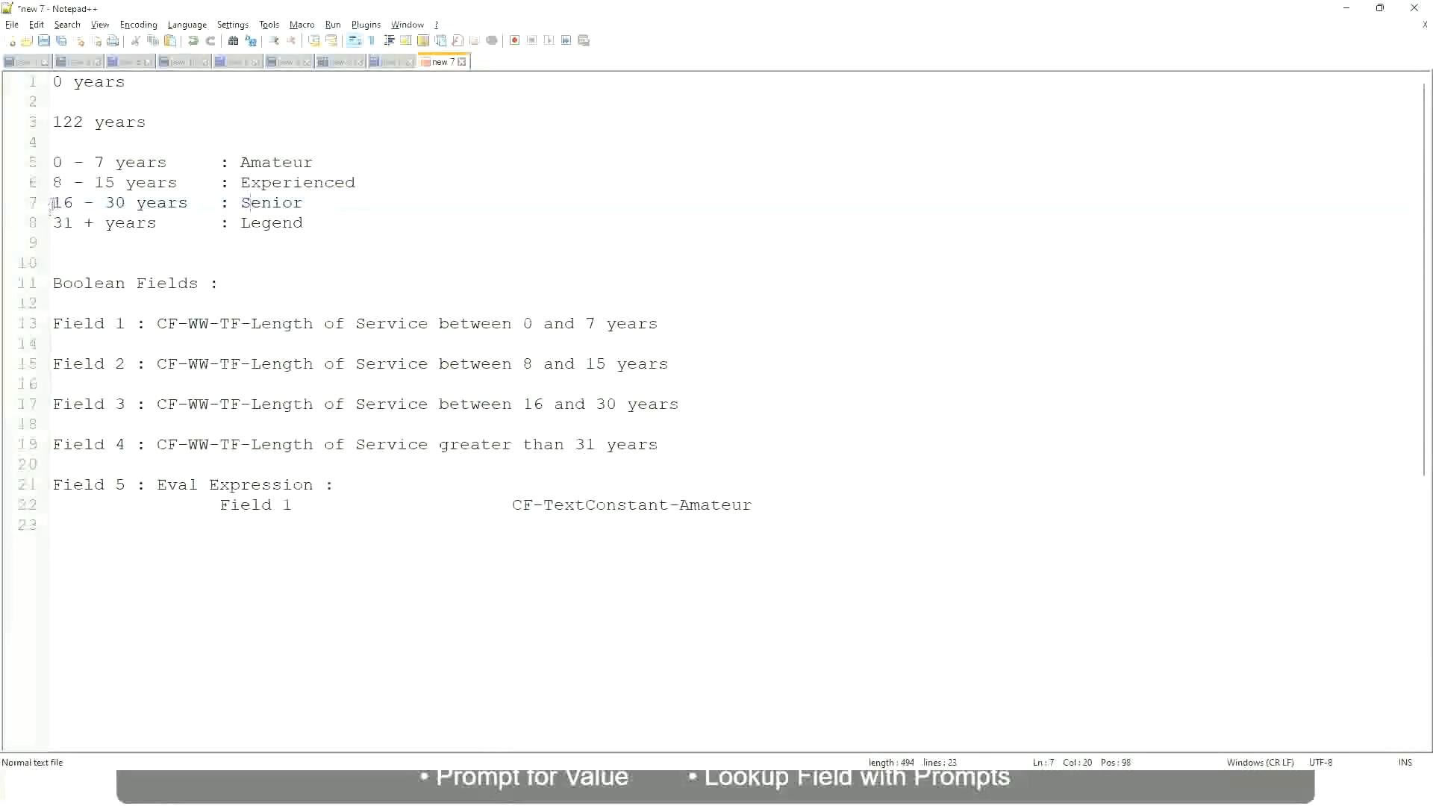
drag(52, 203, 136, 206)
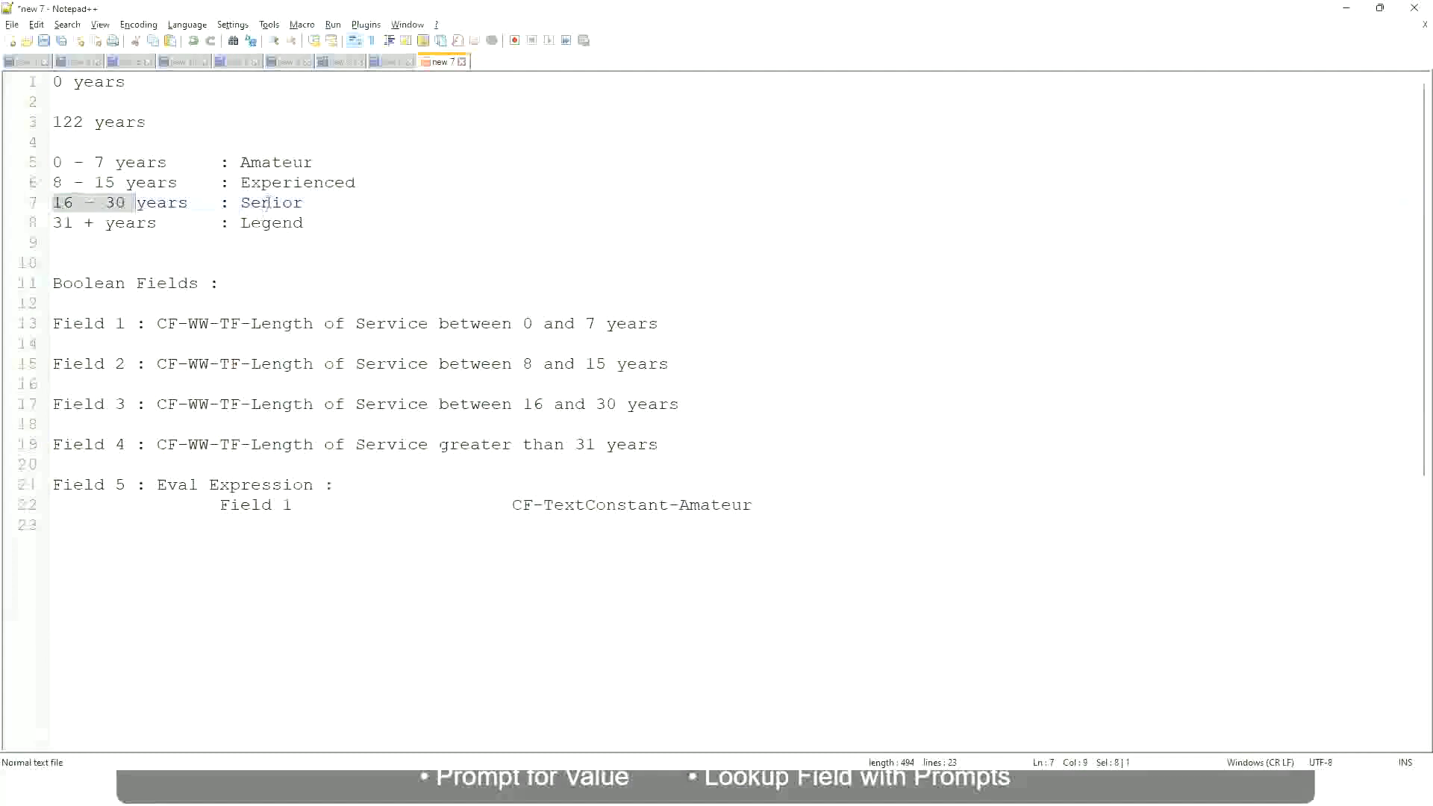
double_click(267, 203)
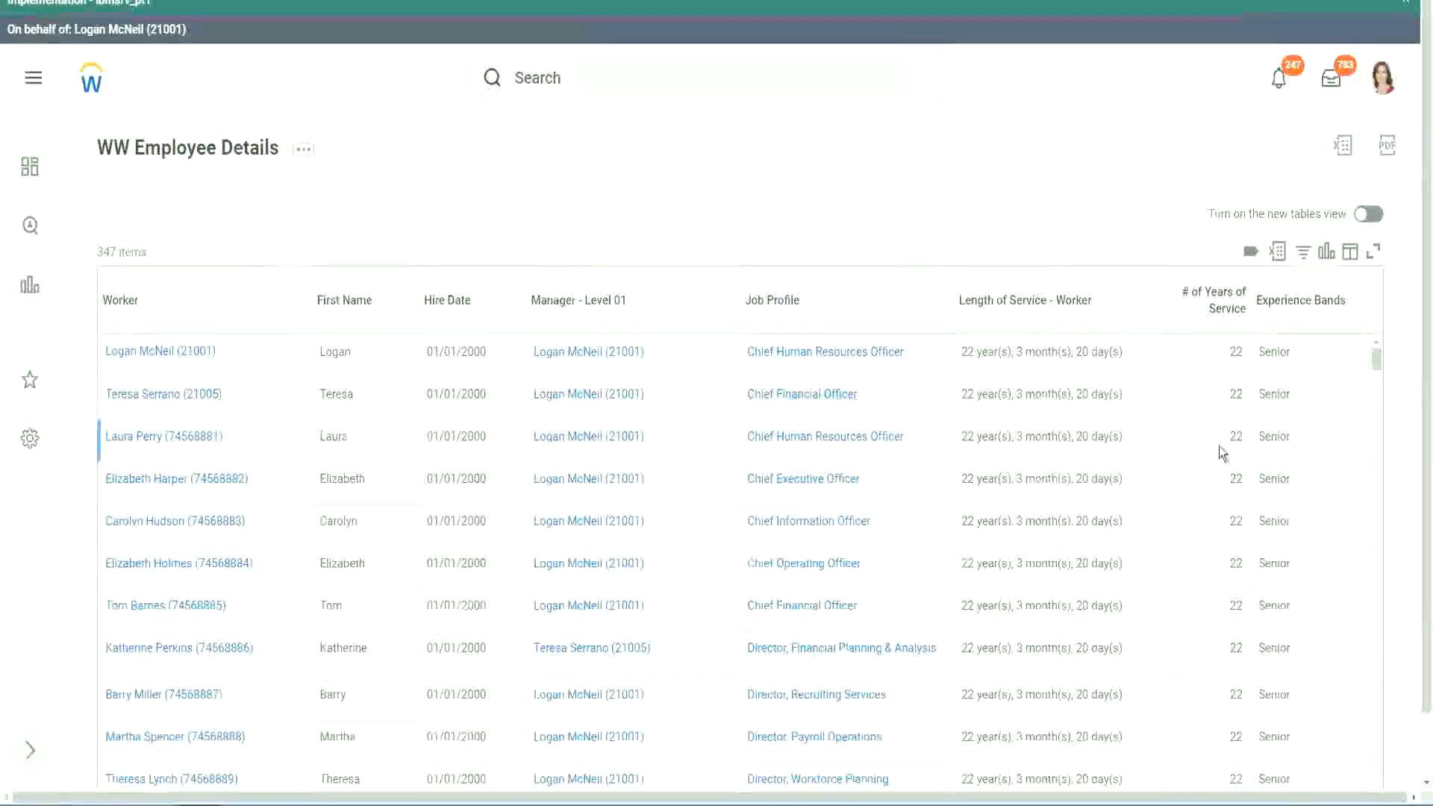
Switch back to the Workday report and examine the Experience Bands values against # of Years of Service across the unfiltered rows.
scroll(1224, 448, down, 3)
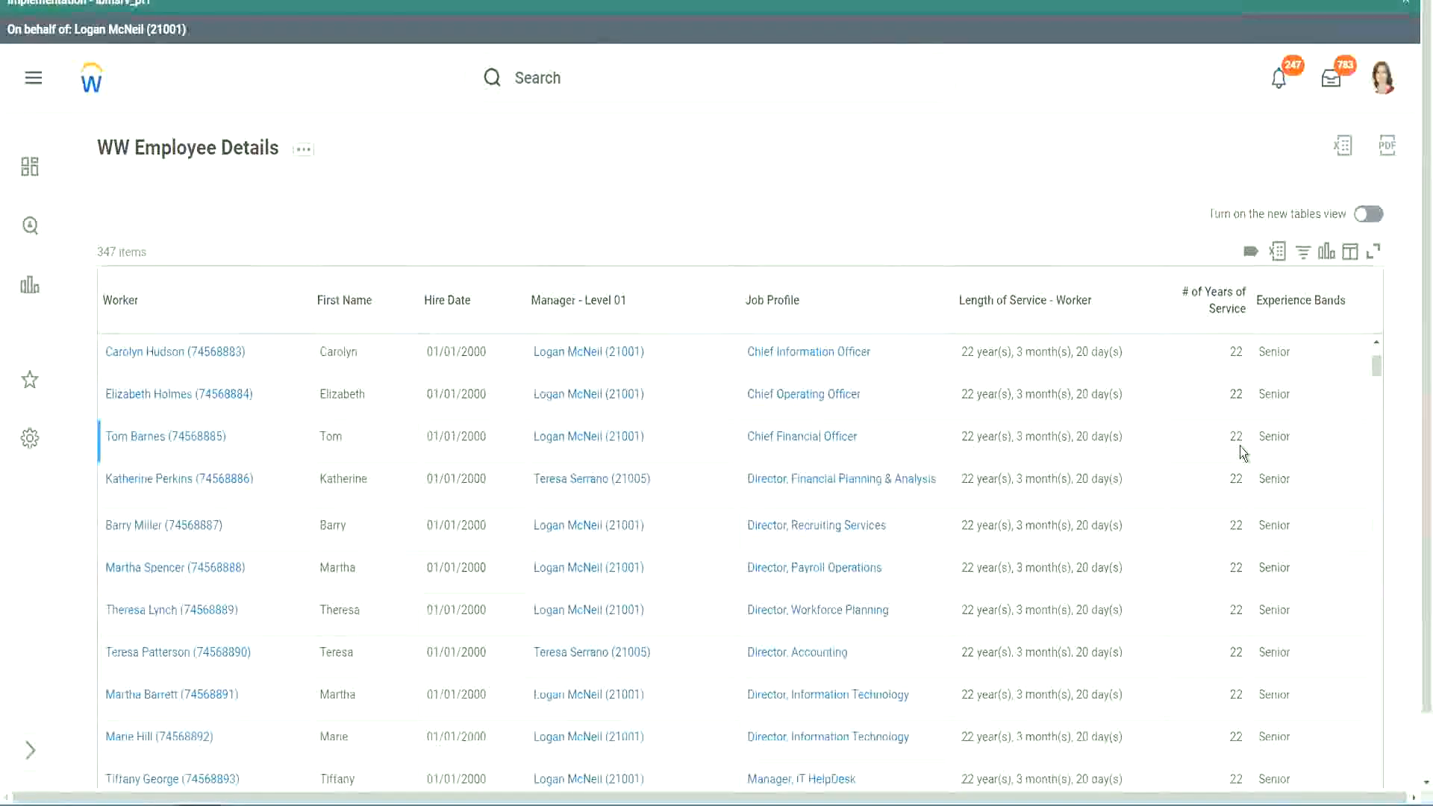
scroll(1239, 448, down, 5)
scroll(1248, 494, down, 5)
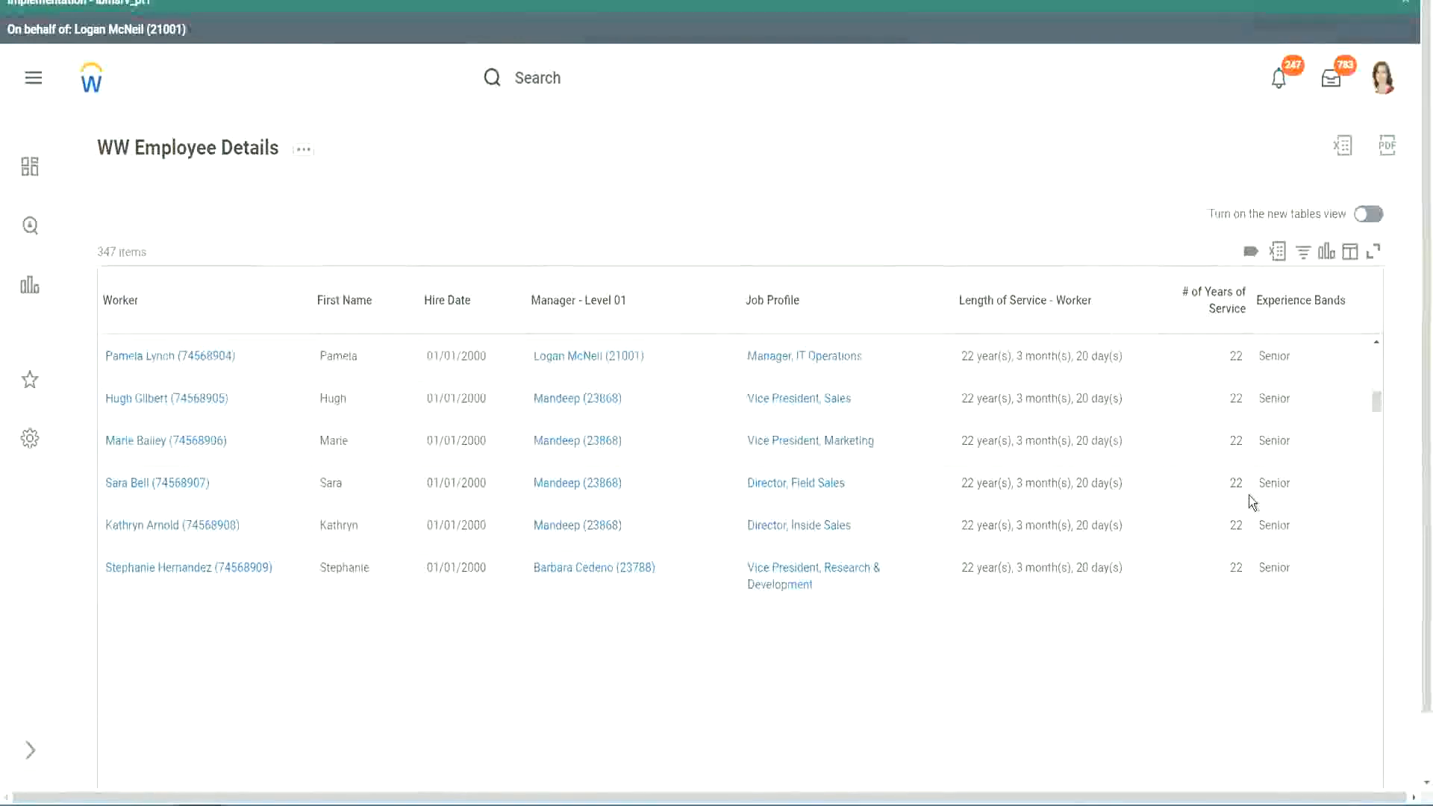
scroll(1269, 513, down, 1)
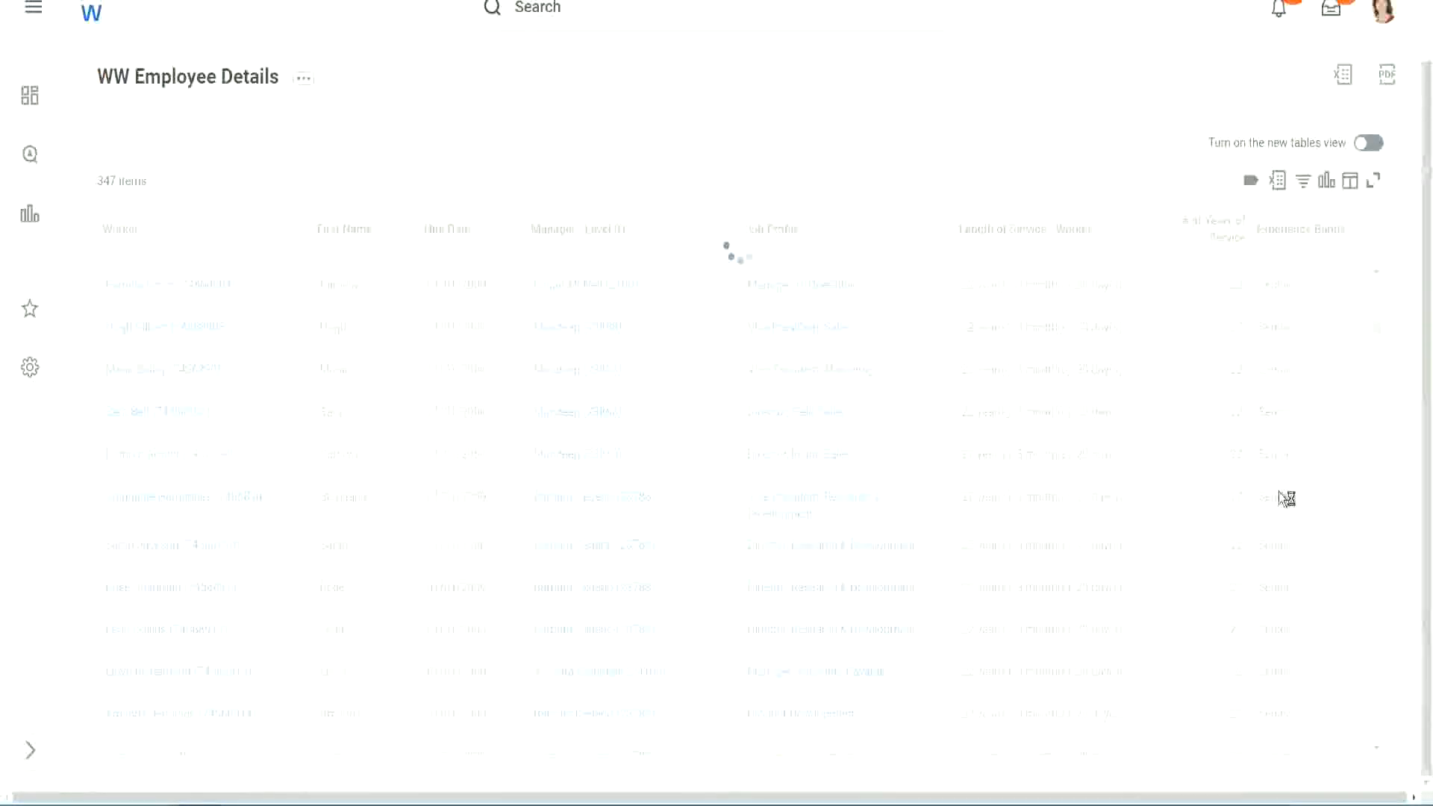
scroll(1329, 422, down, 5)
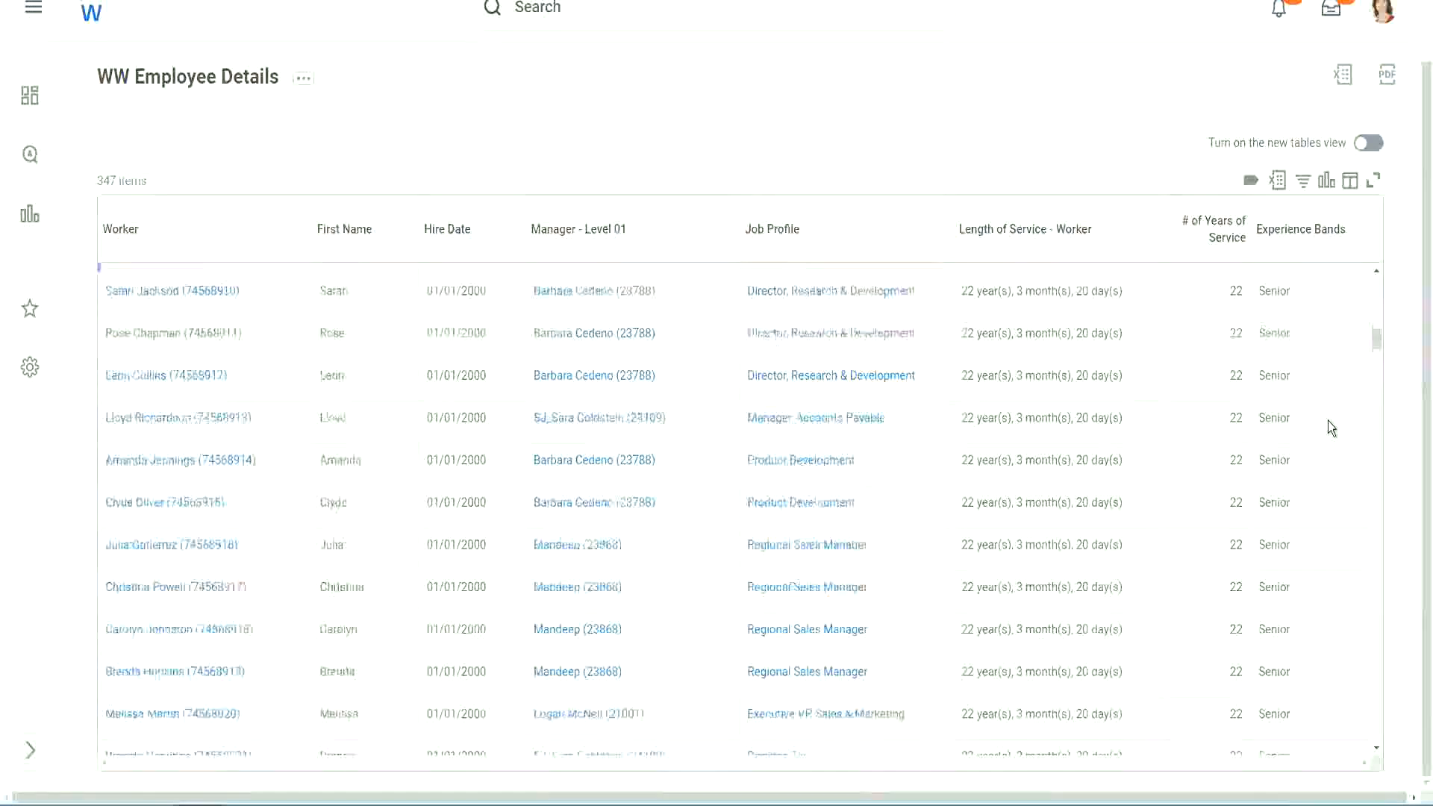
scroll(1328, 419, down, 3)
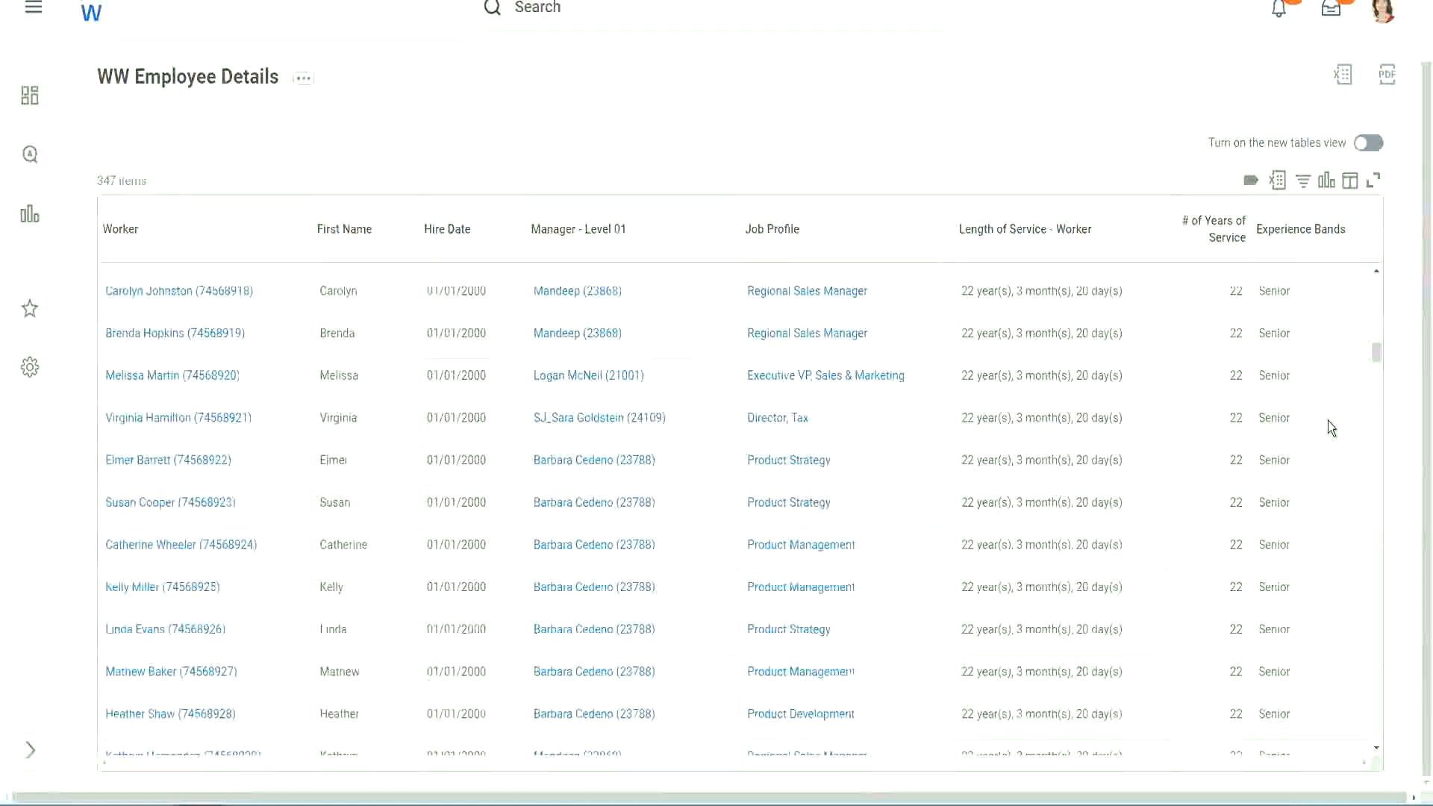
scroll(1328, 420, down, 8)
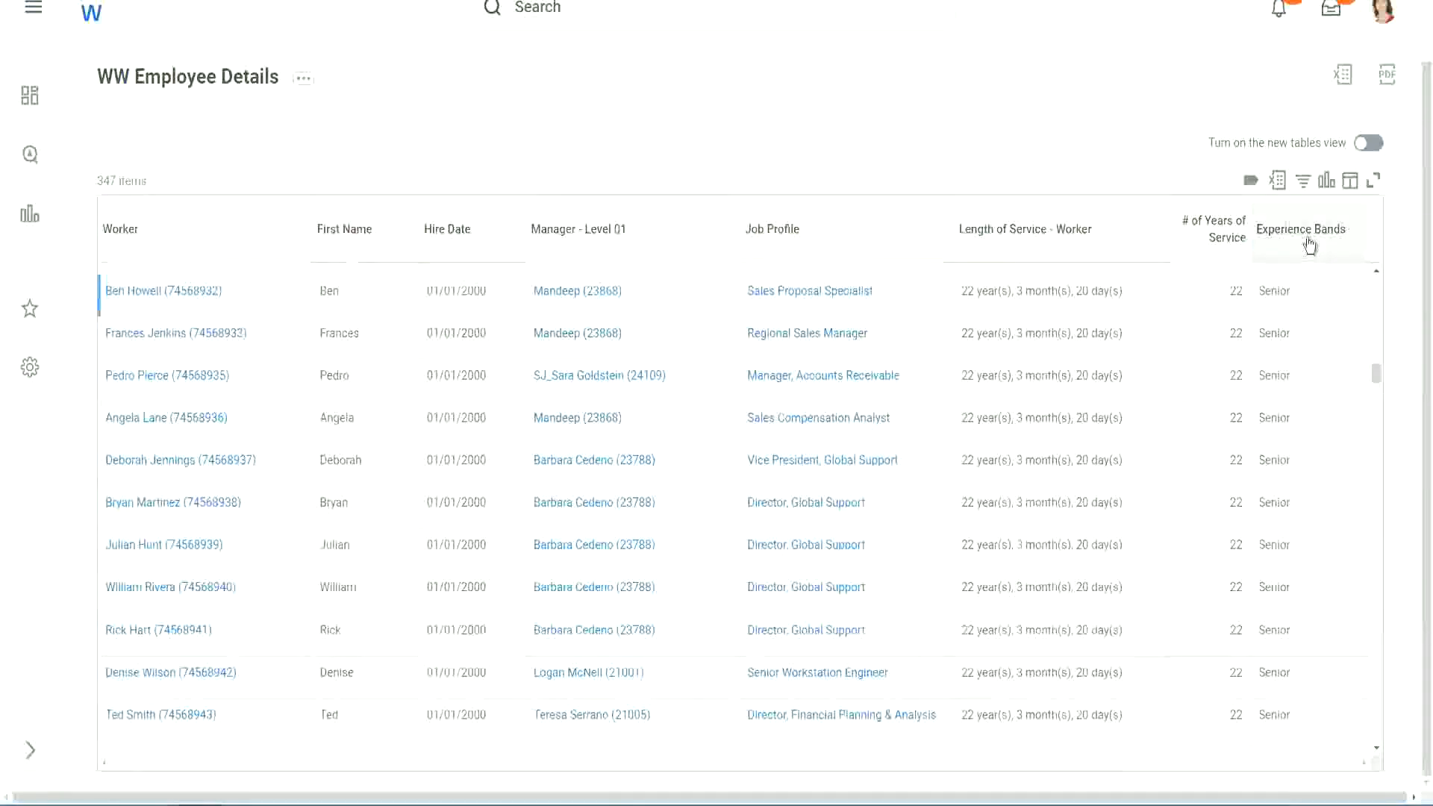
Filter the report's Experience Bands column to values that contain Amateur.
click(1309, 244)
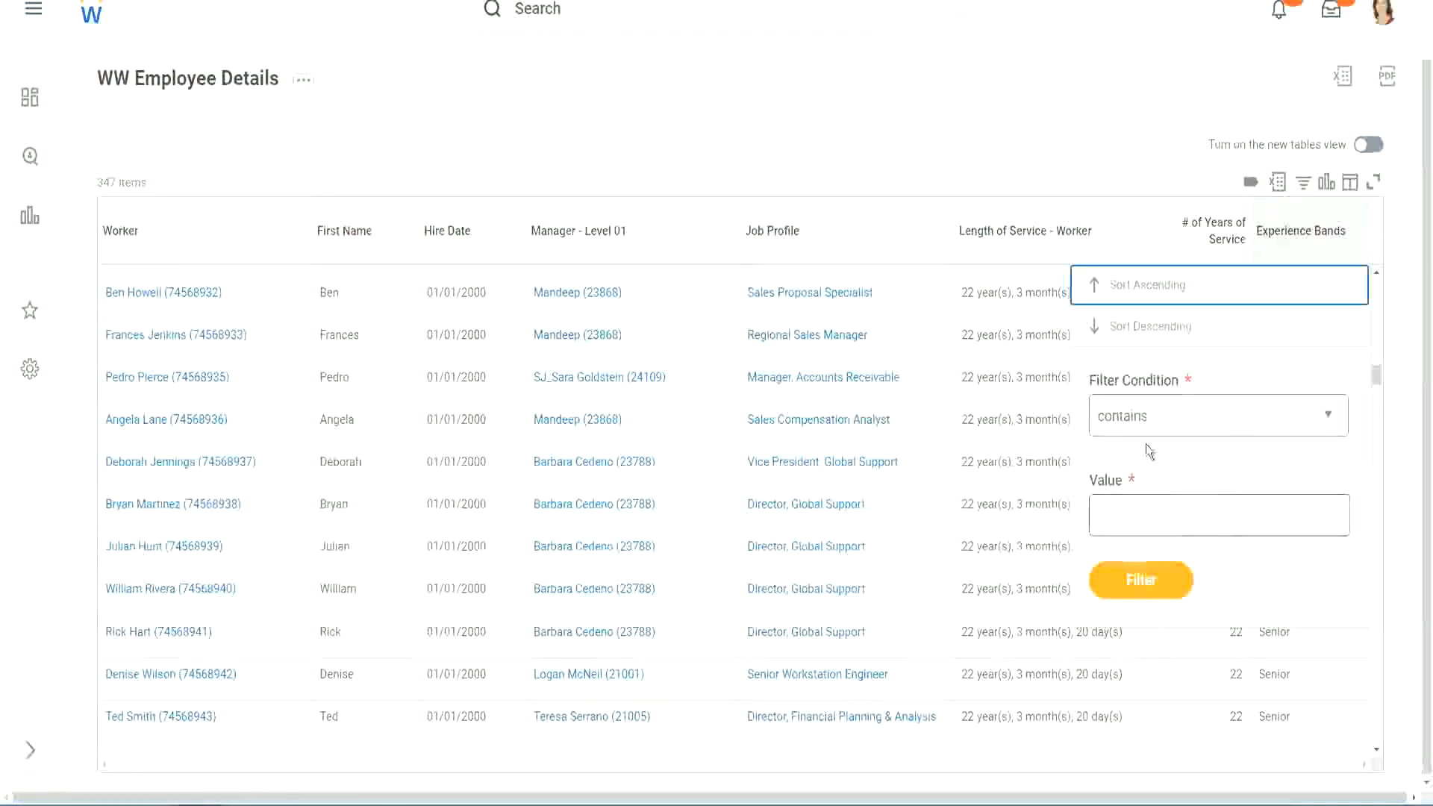
click(1136, 501)
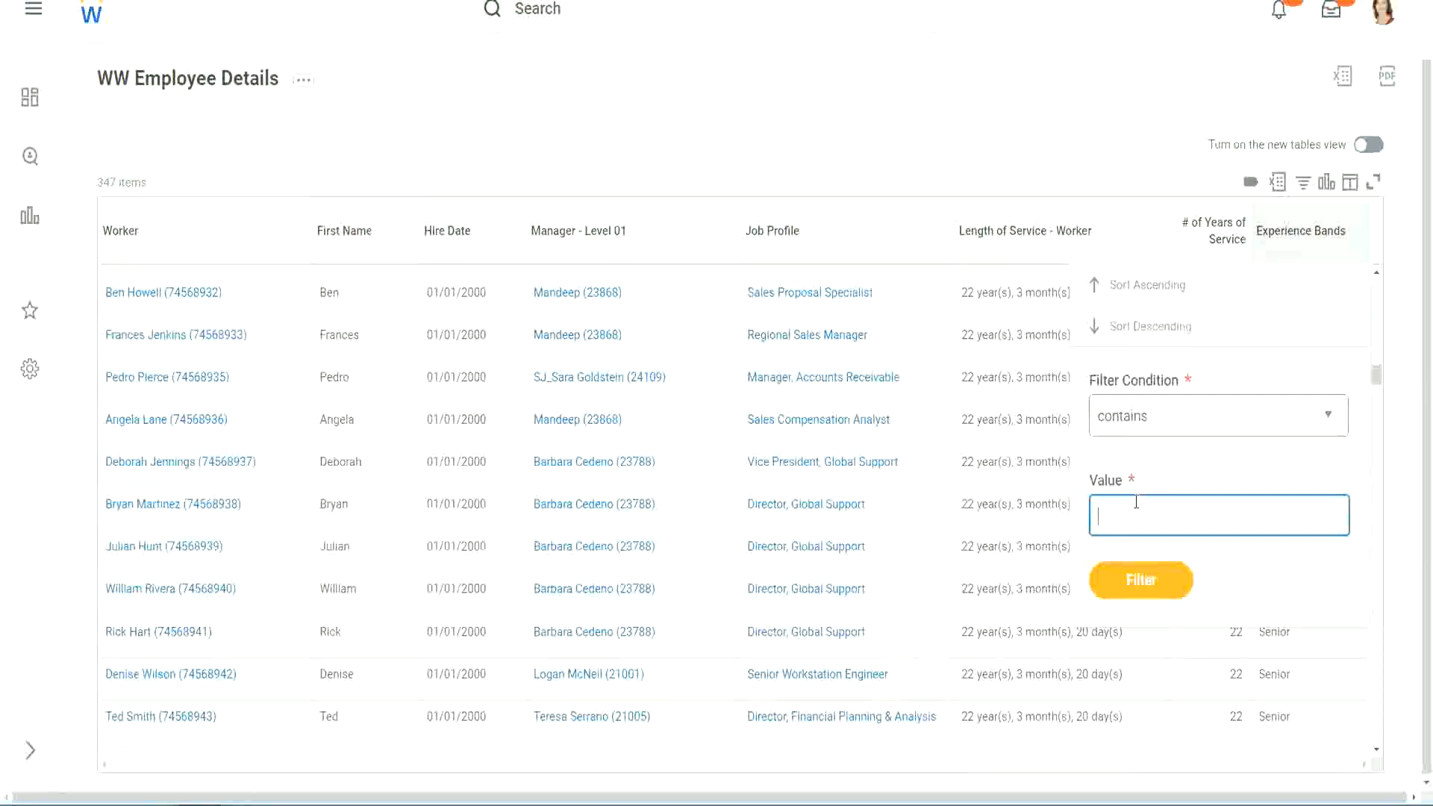
text(Amateur)
click(1128, 584)
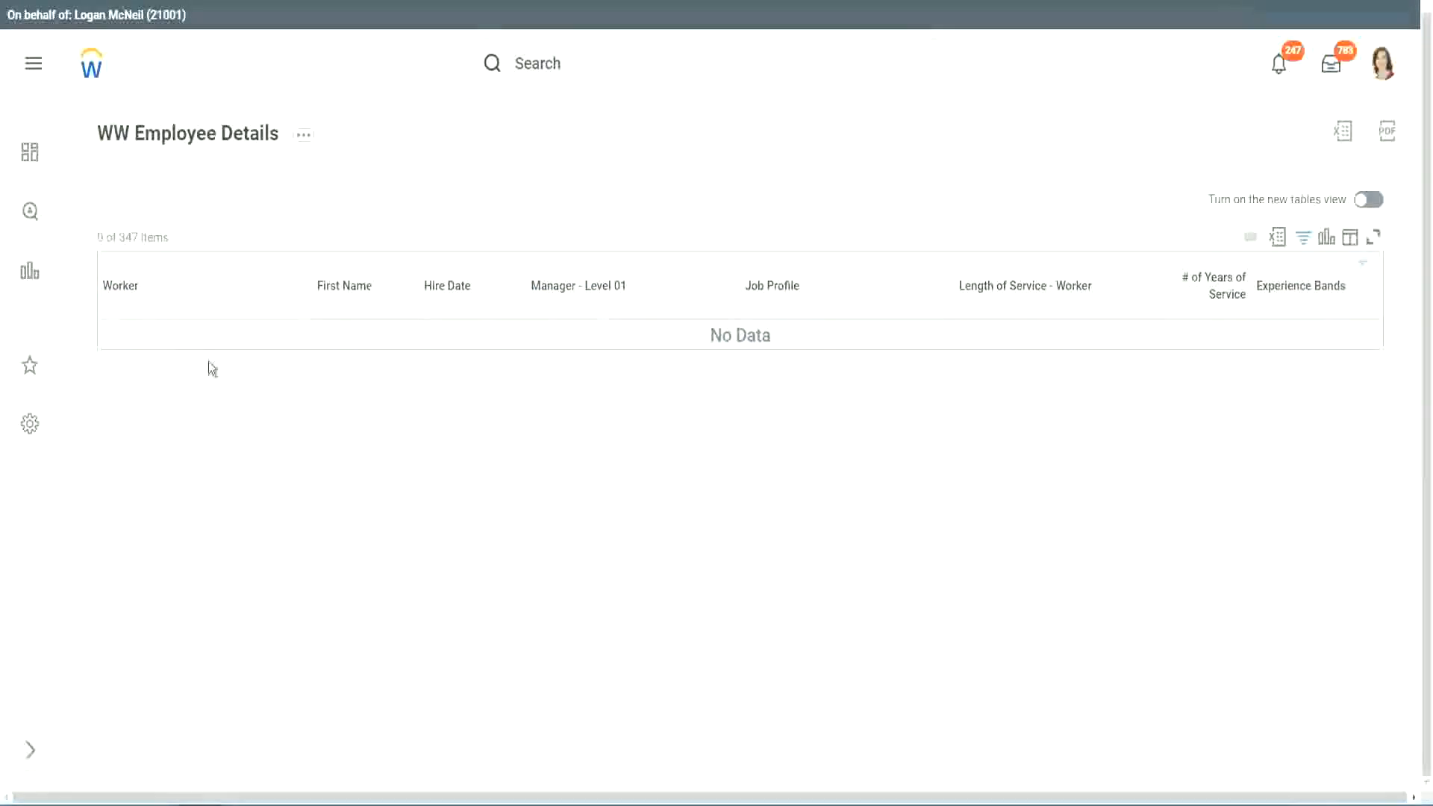
Change the Experience Bands filter value to Legend and apply it.
click(1295, 289)
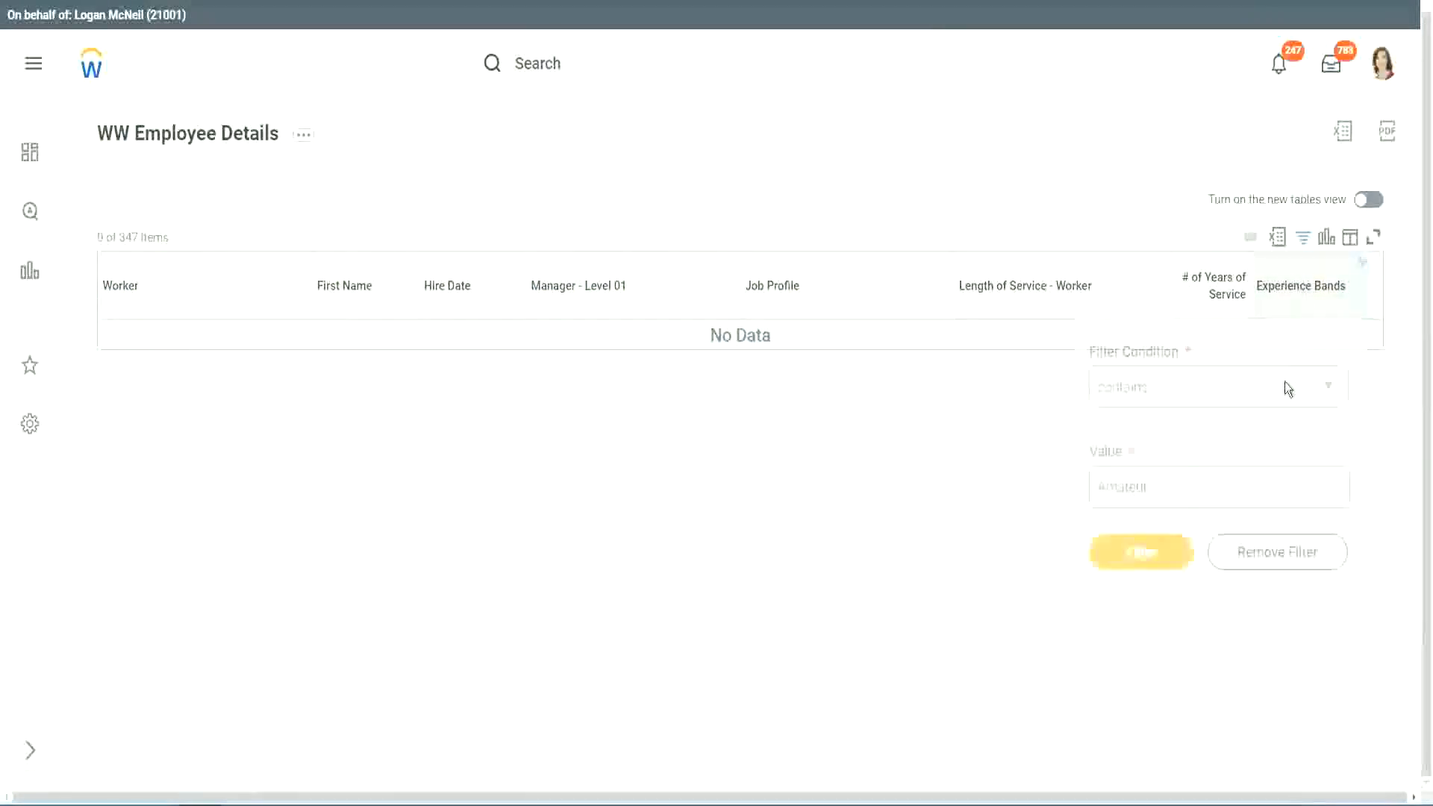
click(1158, 482)
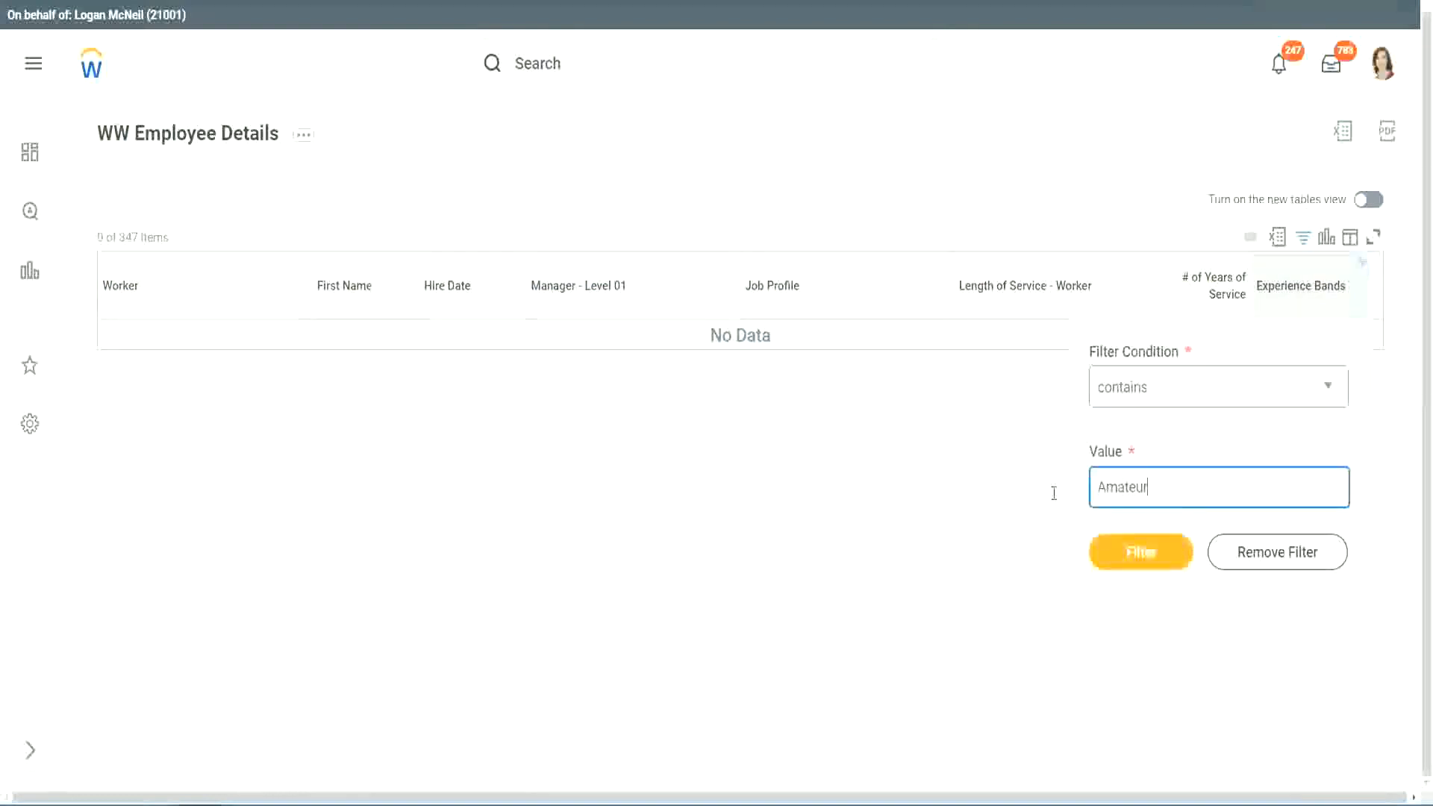
key(ctrl+a)
click(1176, 539)
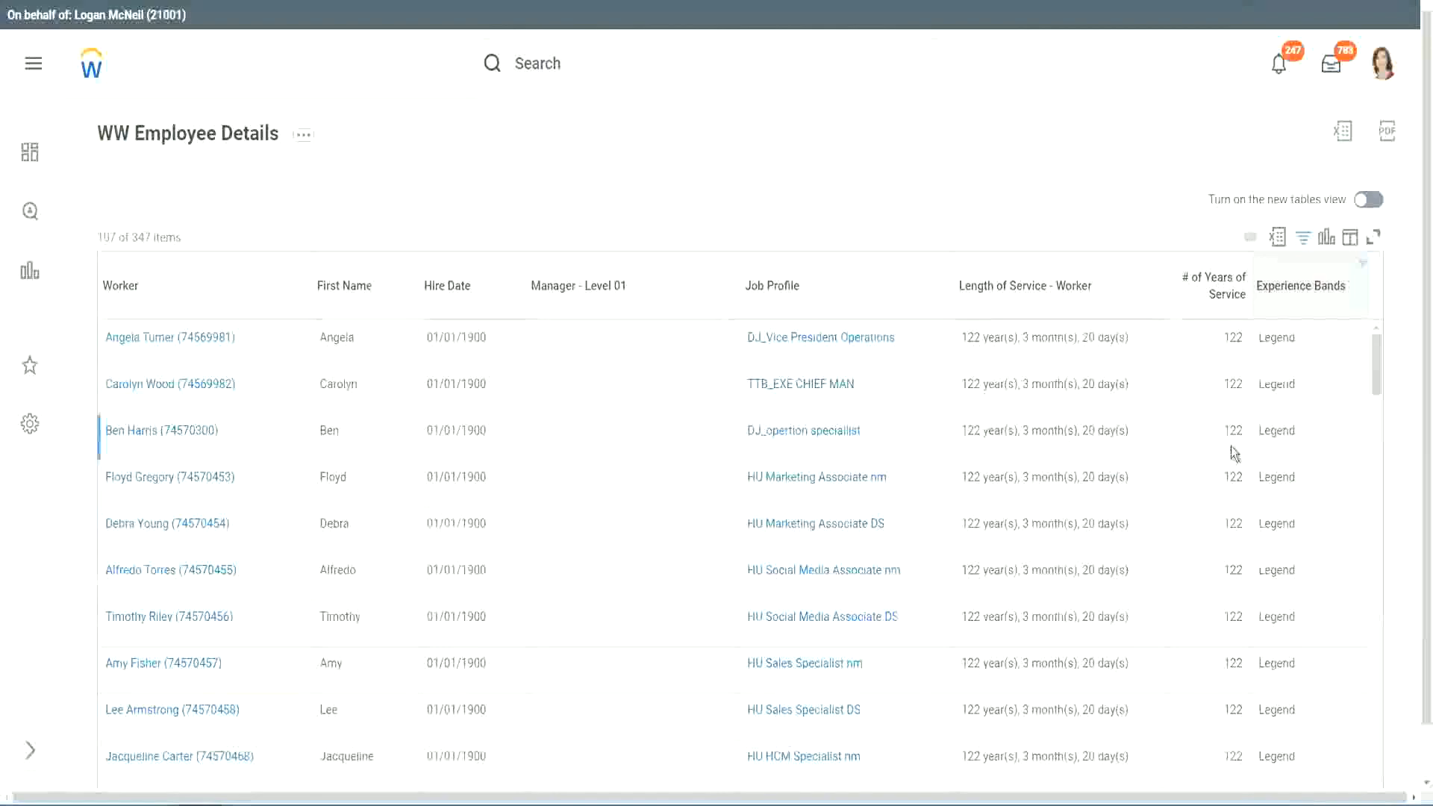
Examine the Legend rows through the end of the list, checking hire year and # of Years of Service against the band.
scroll(1230, 446, down, 15)
scroll(1230, 446, down, 5)
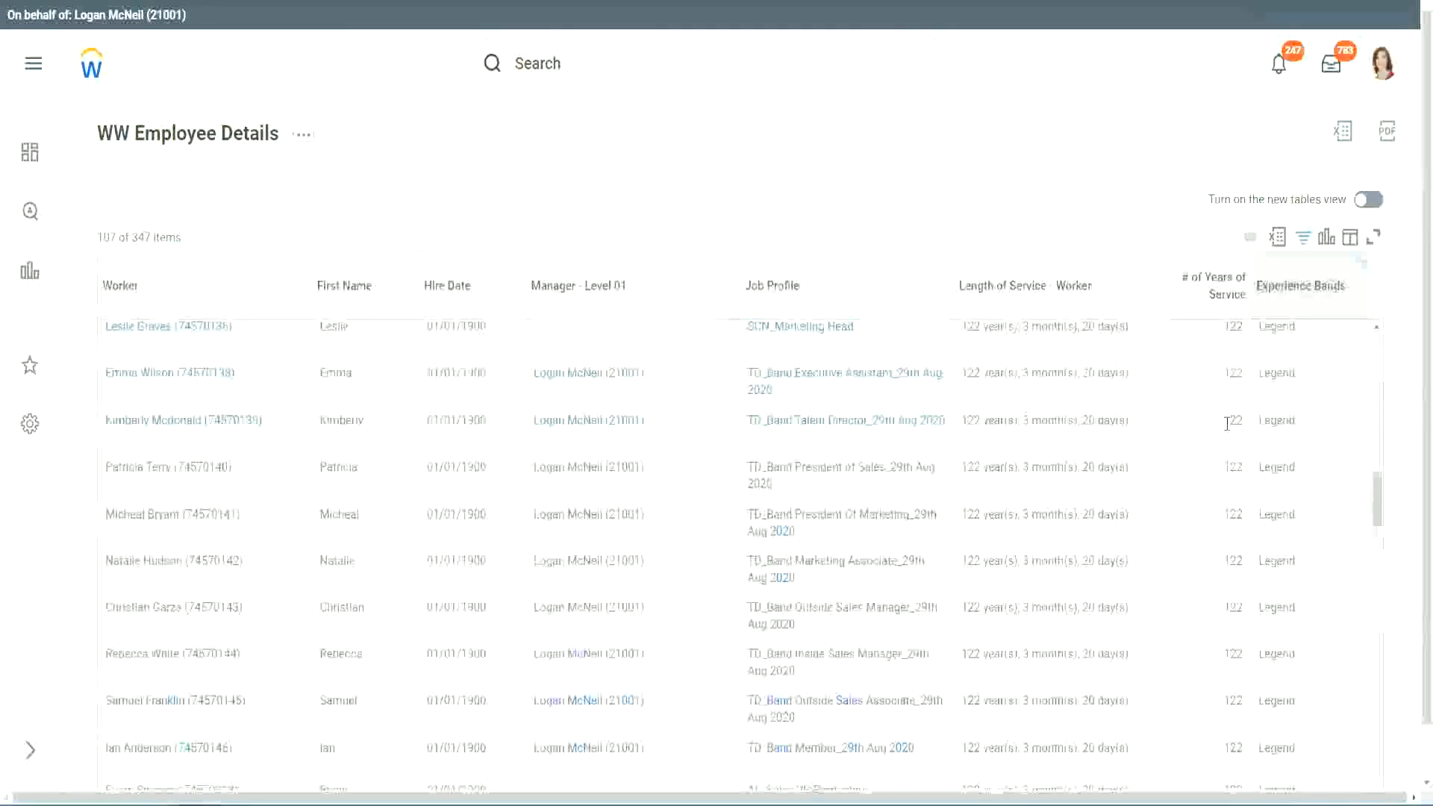
scroll(1227, 426, down, 10)
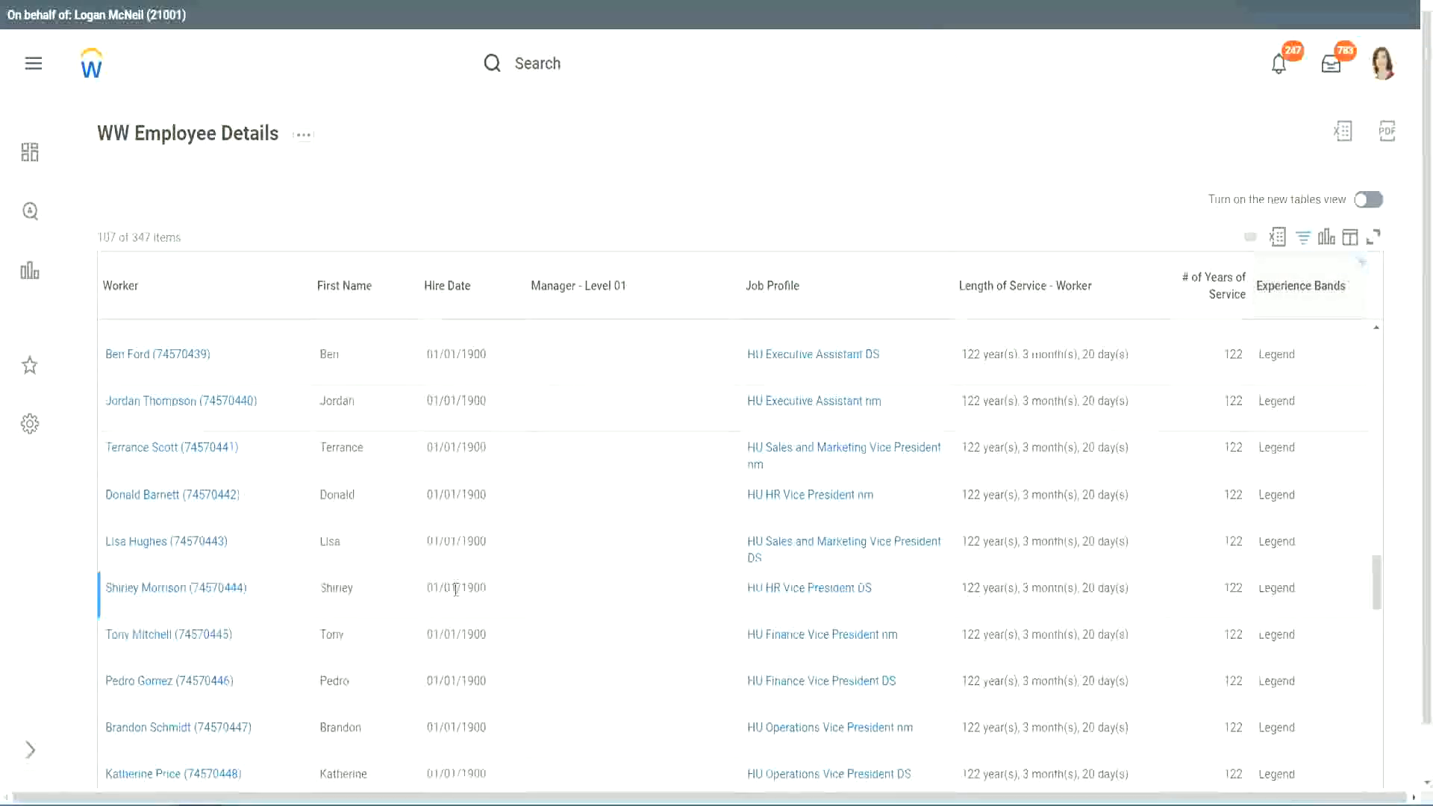
drag(462, 589, 489, 589)
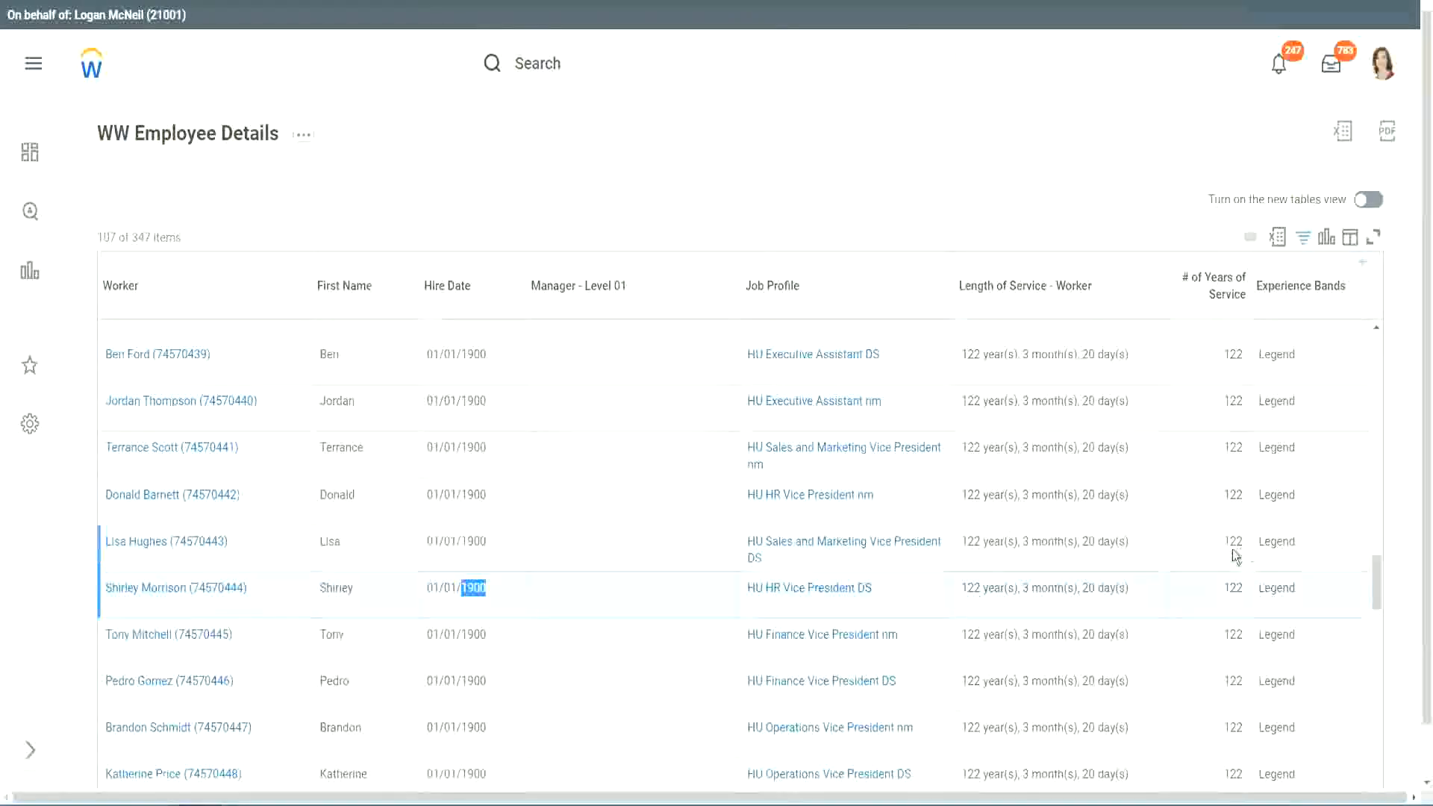
scroll(1231, 556, down, 2)
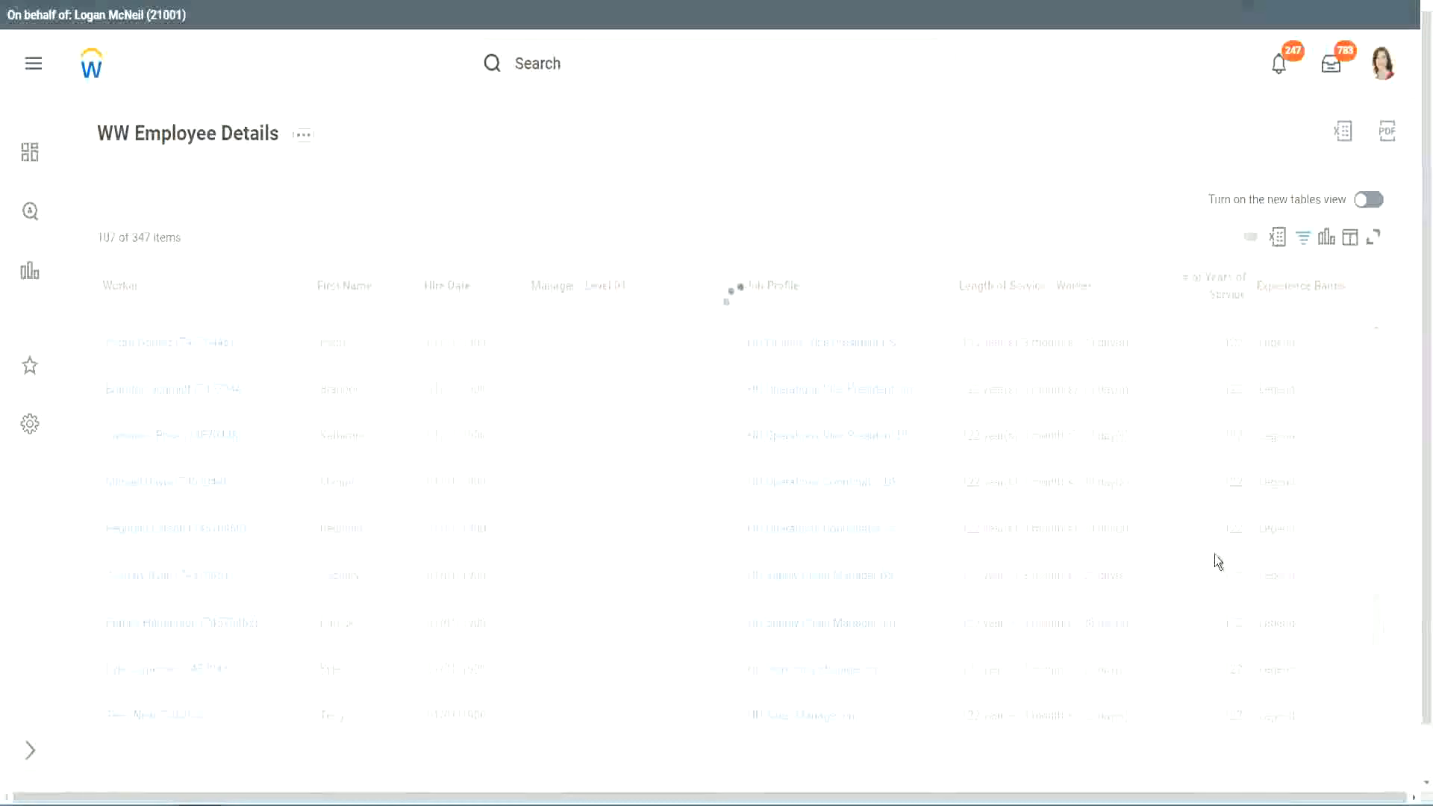
scroll(1215, 562, down, 3)
scroll(1215, 553, down, 10)
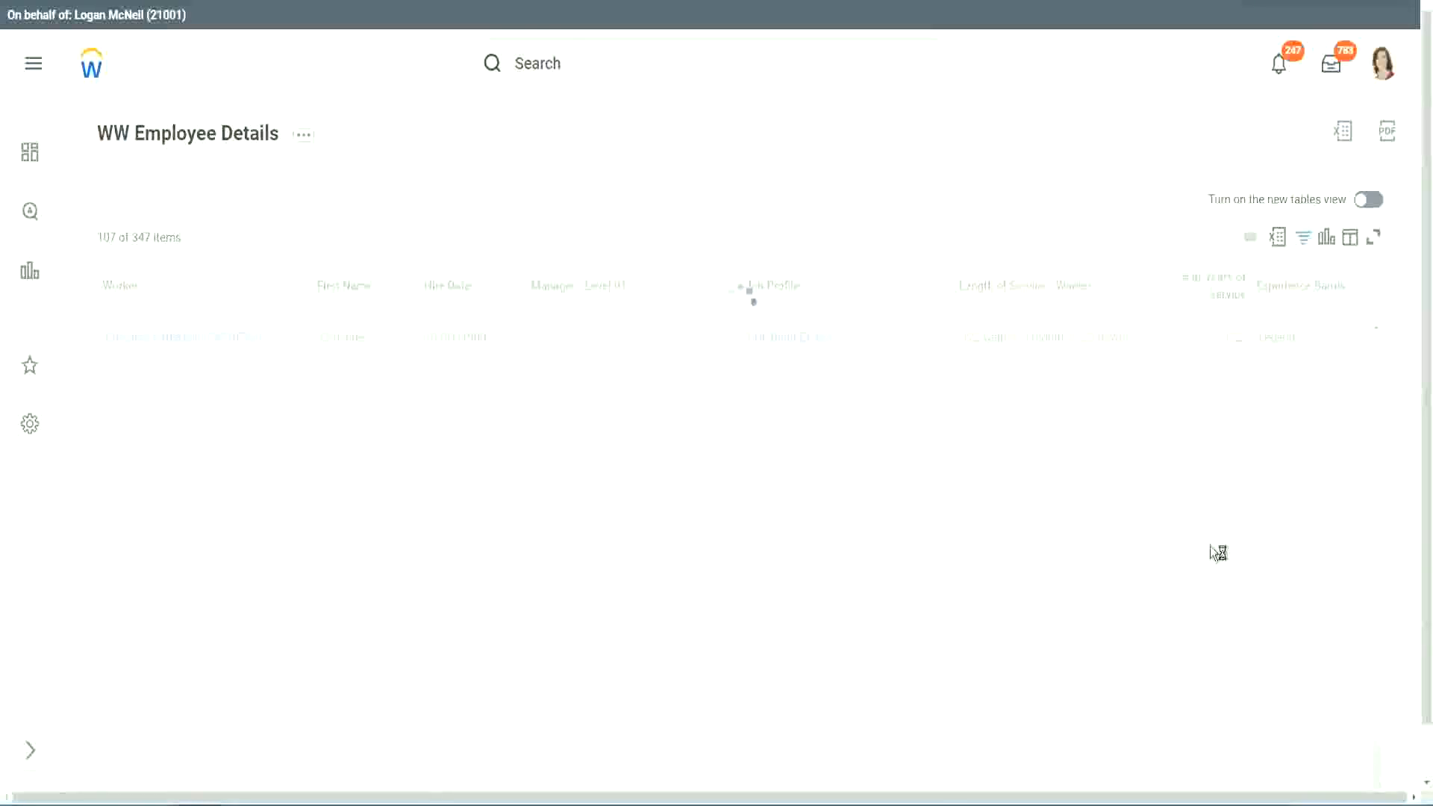
scroll(1194, 492, down, 5)
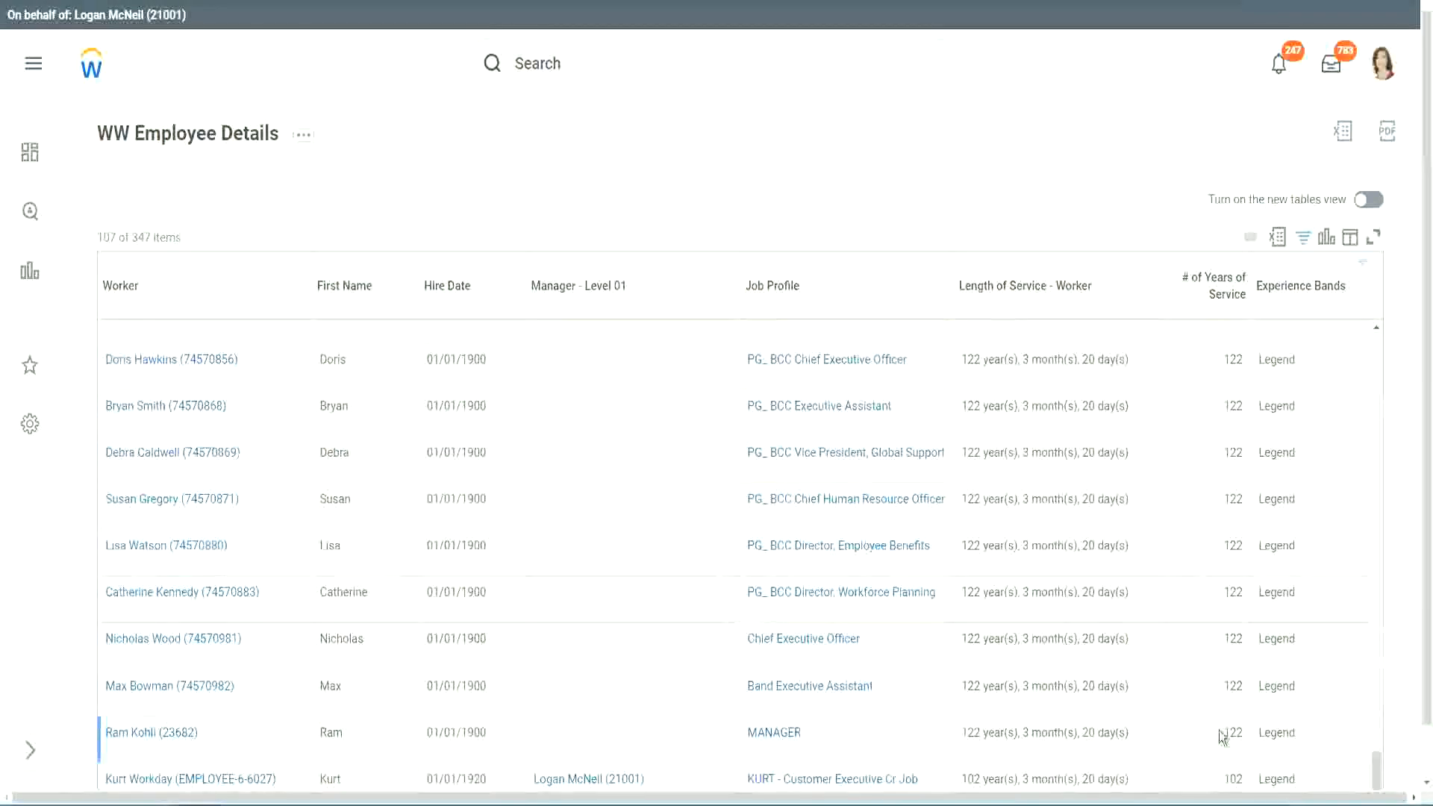
double_click(1234, 779)
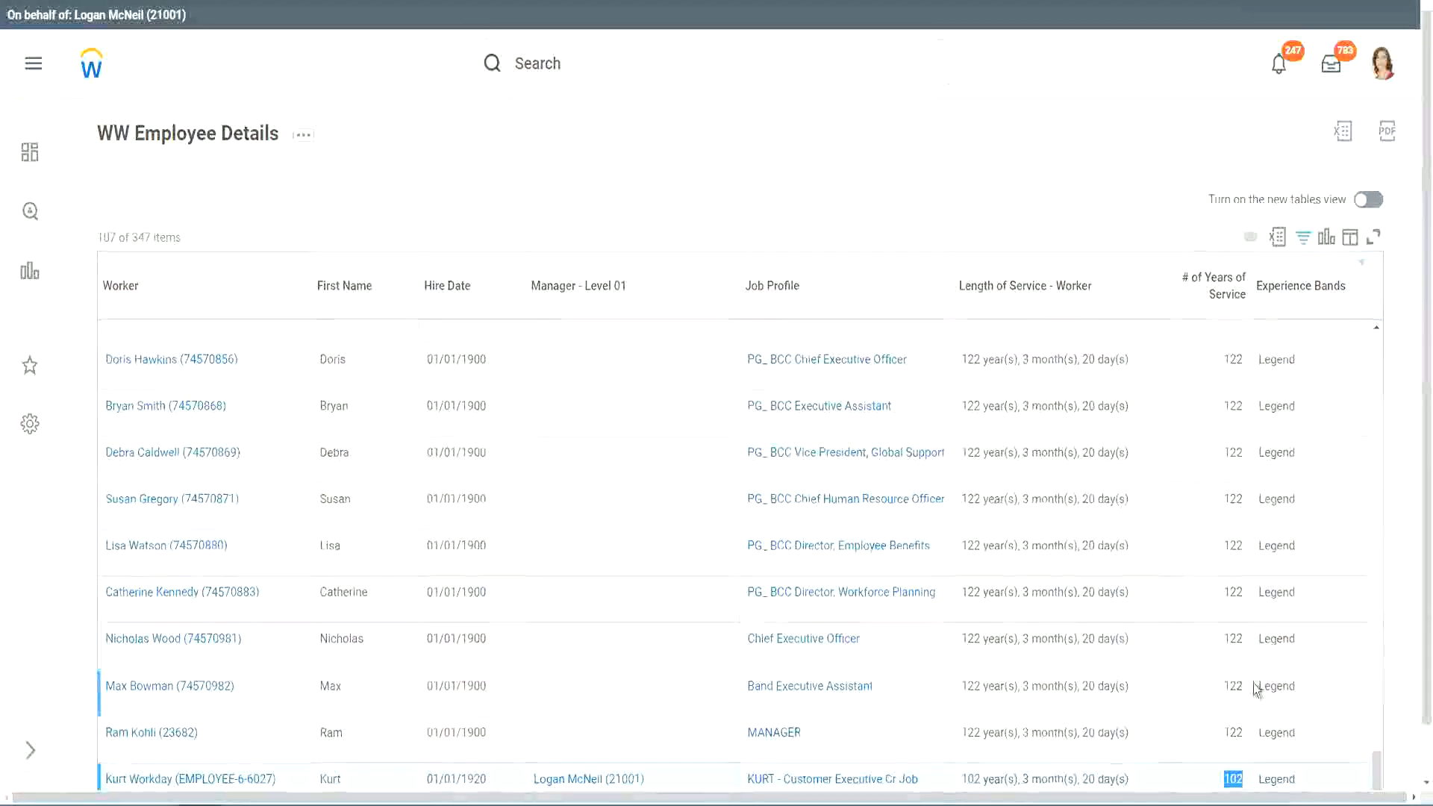
drag(1233, 639, 1245, 639)
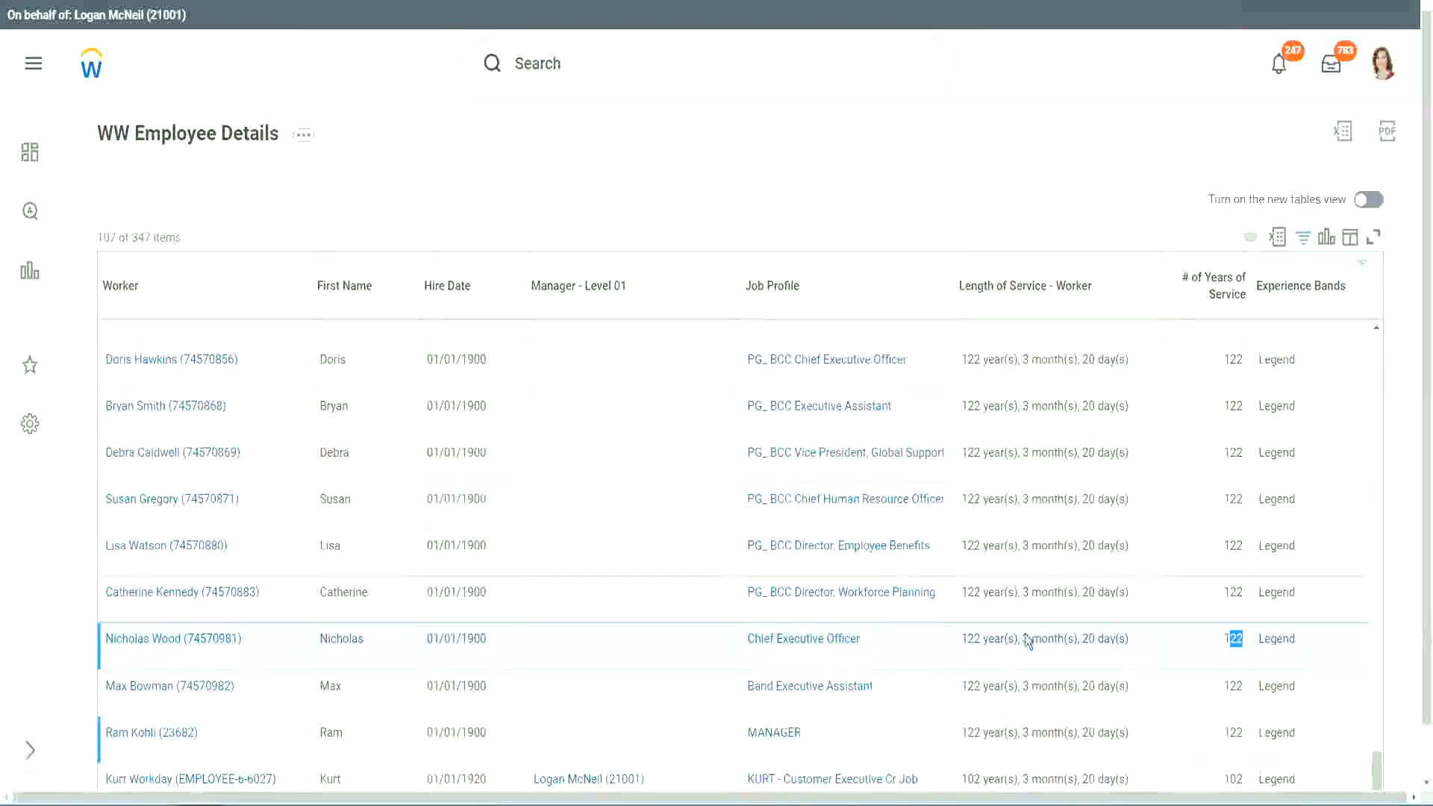
click(1204, 594)
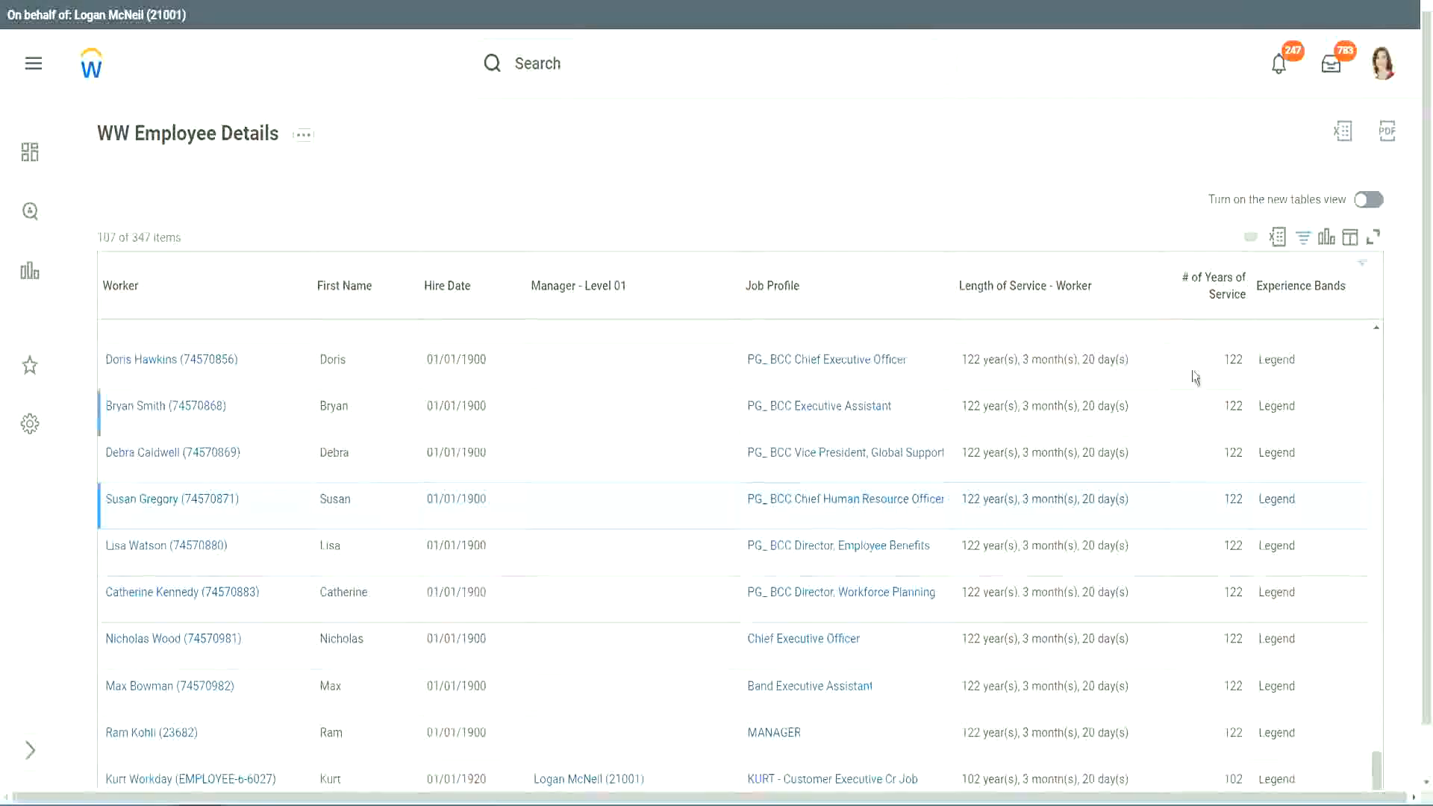
Change the Experience Bands filter value to Experienced and apply it.
click(1310, 295)
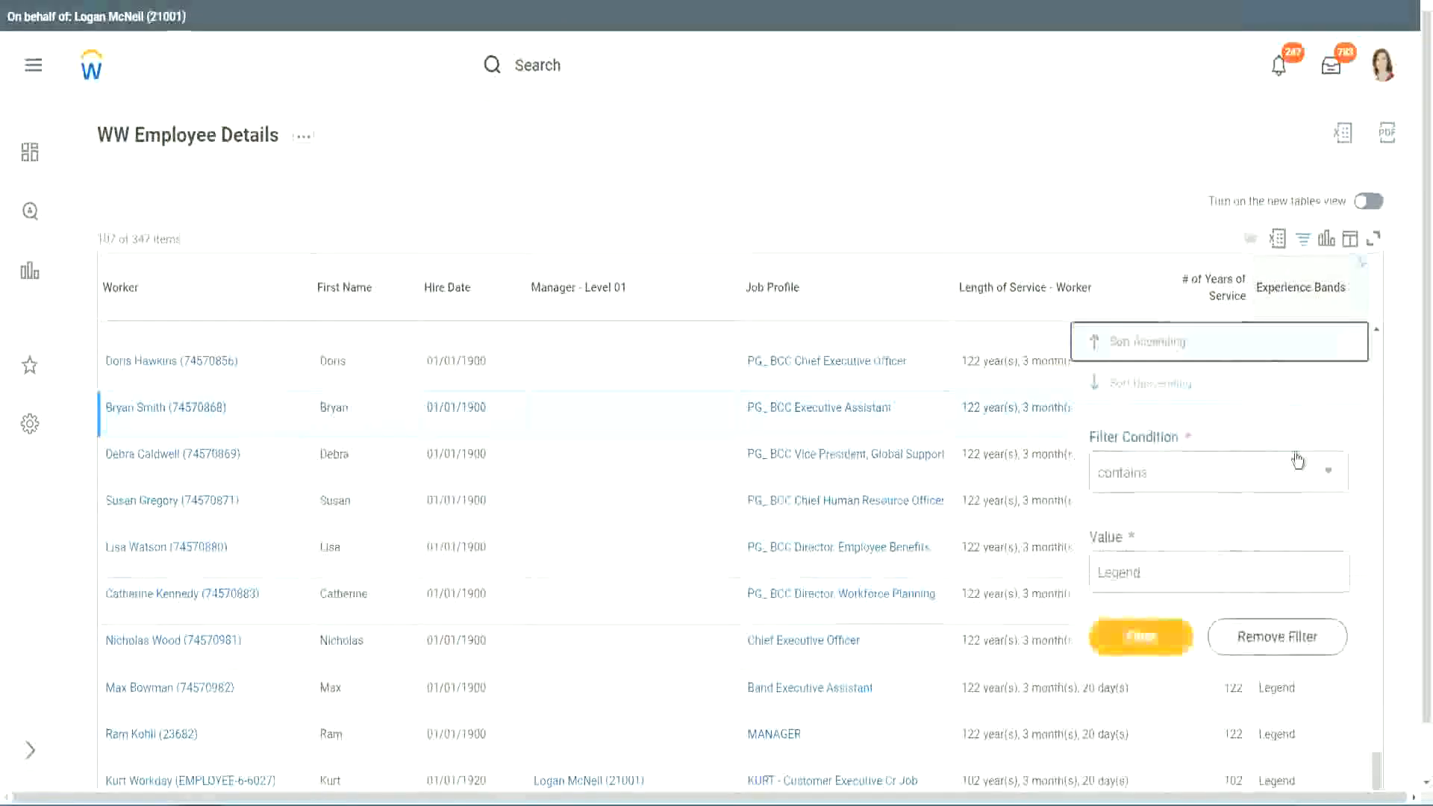
click(1173, 571)
key(ctrl+a)
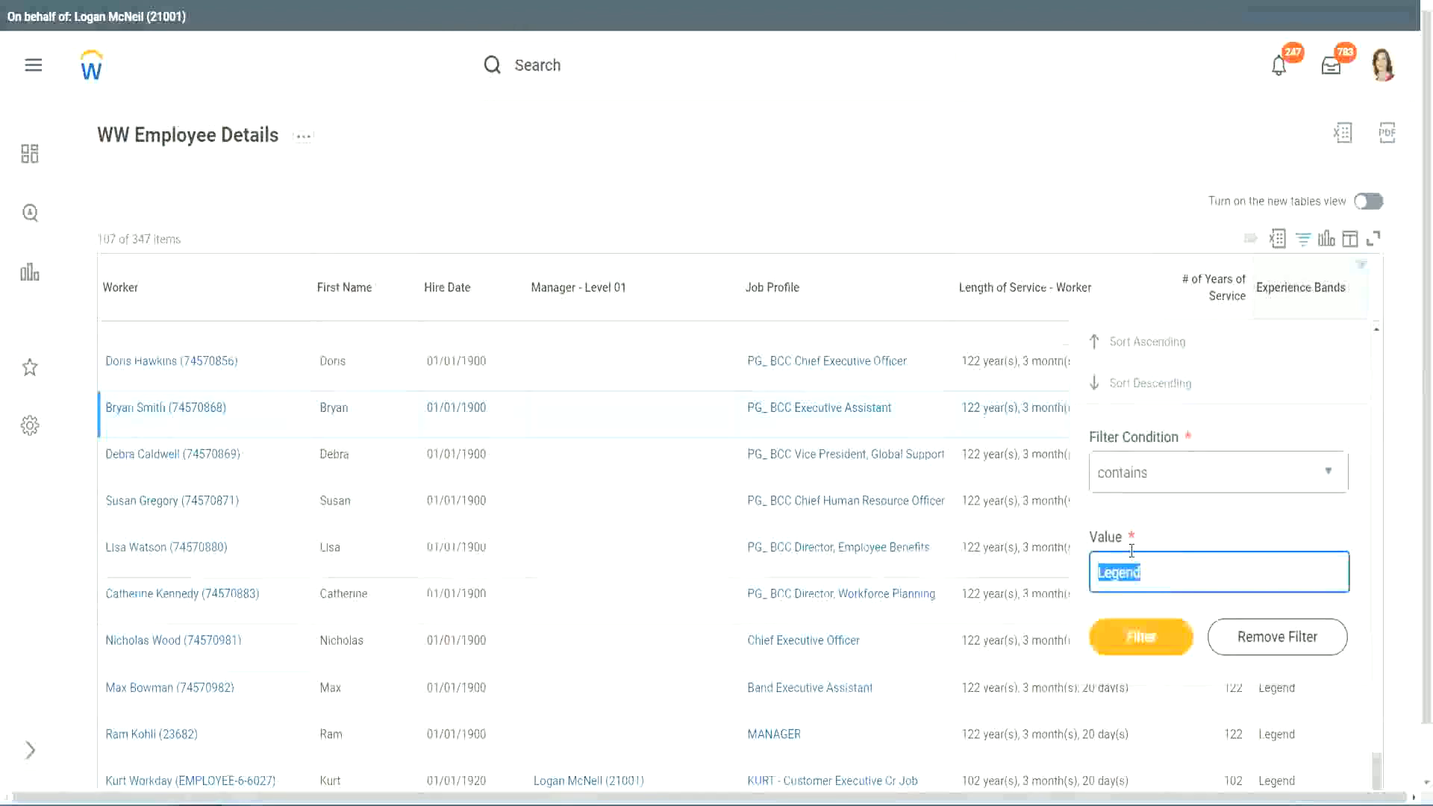
text(Ex)
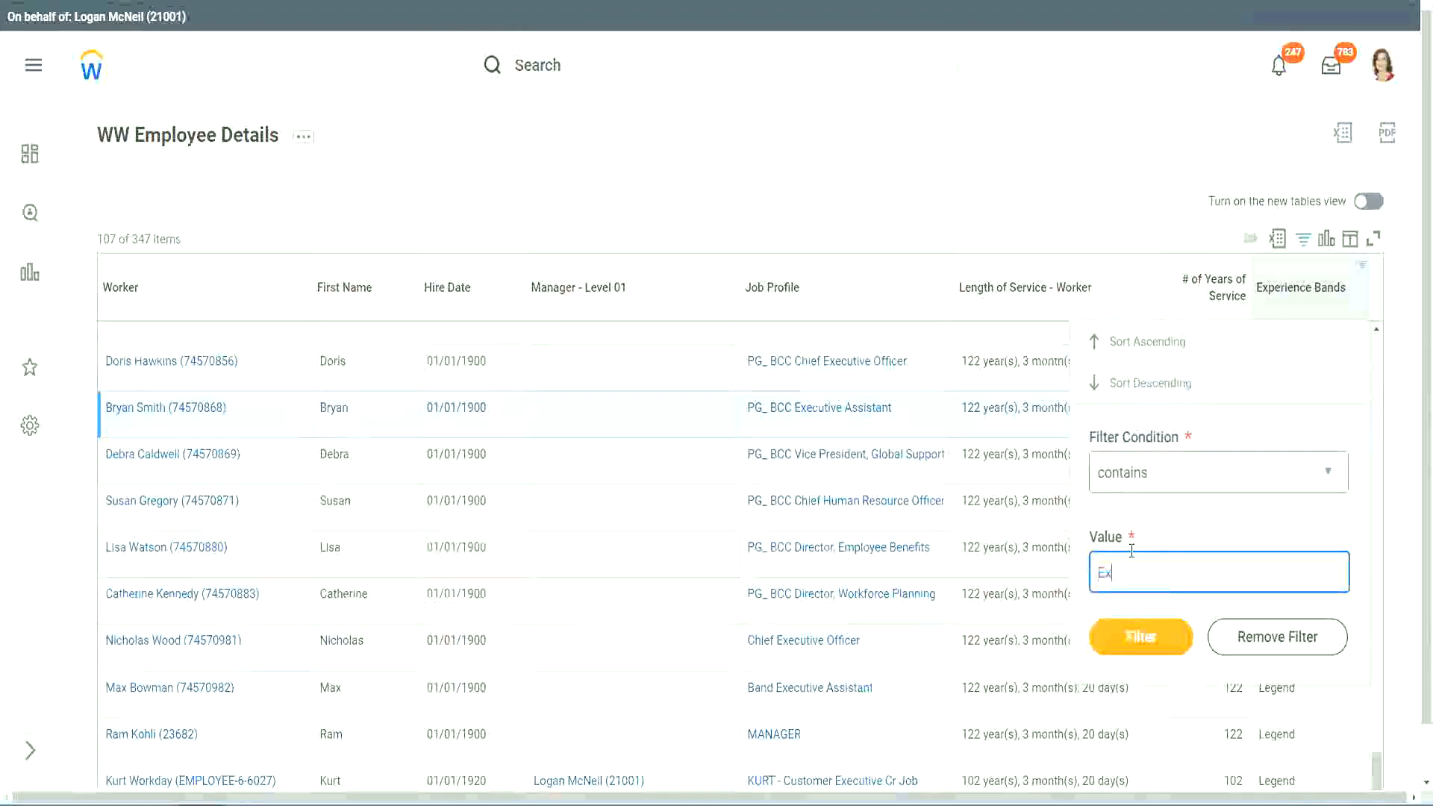
text(pe)
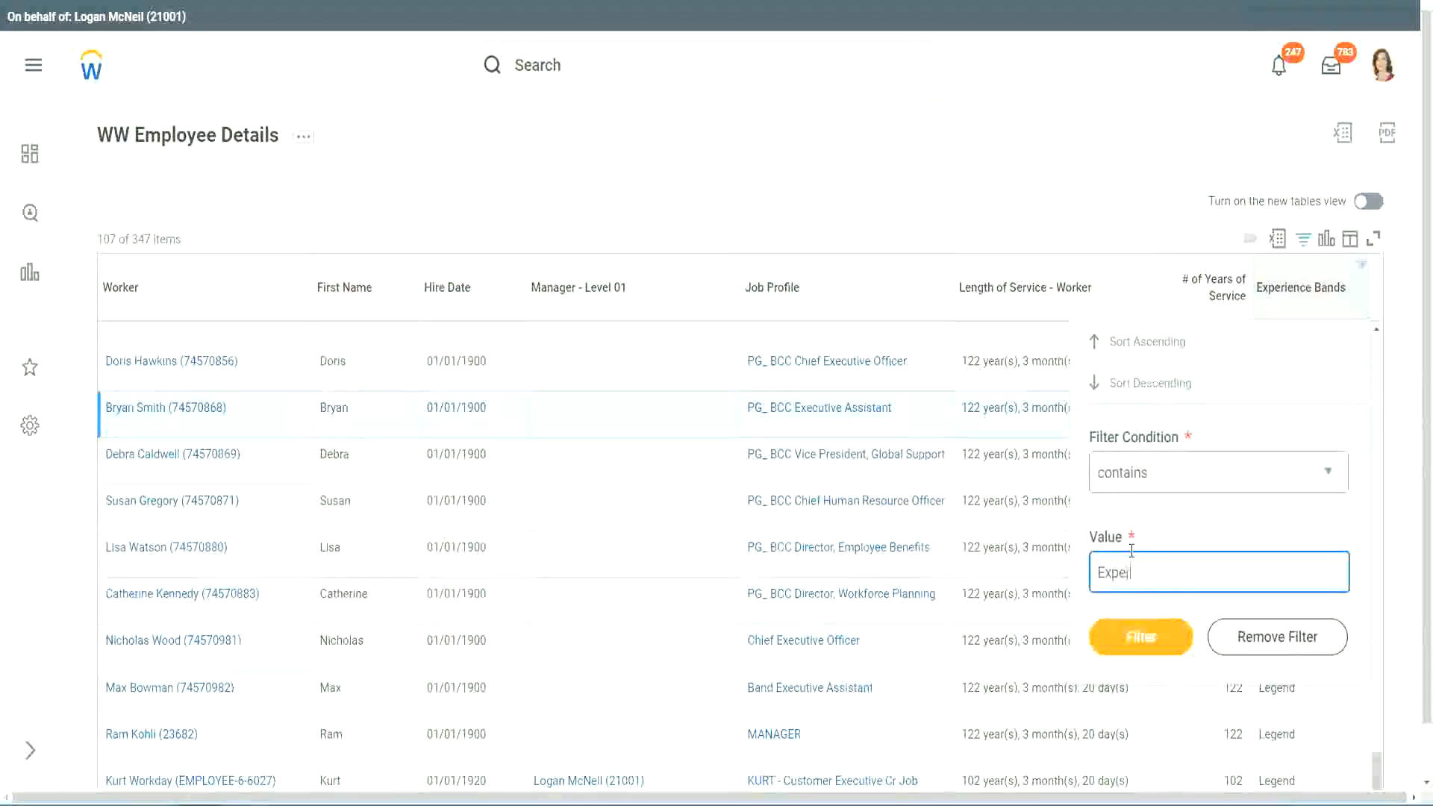
text(rienced)
click(1148, 636)
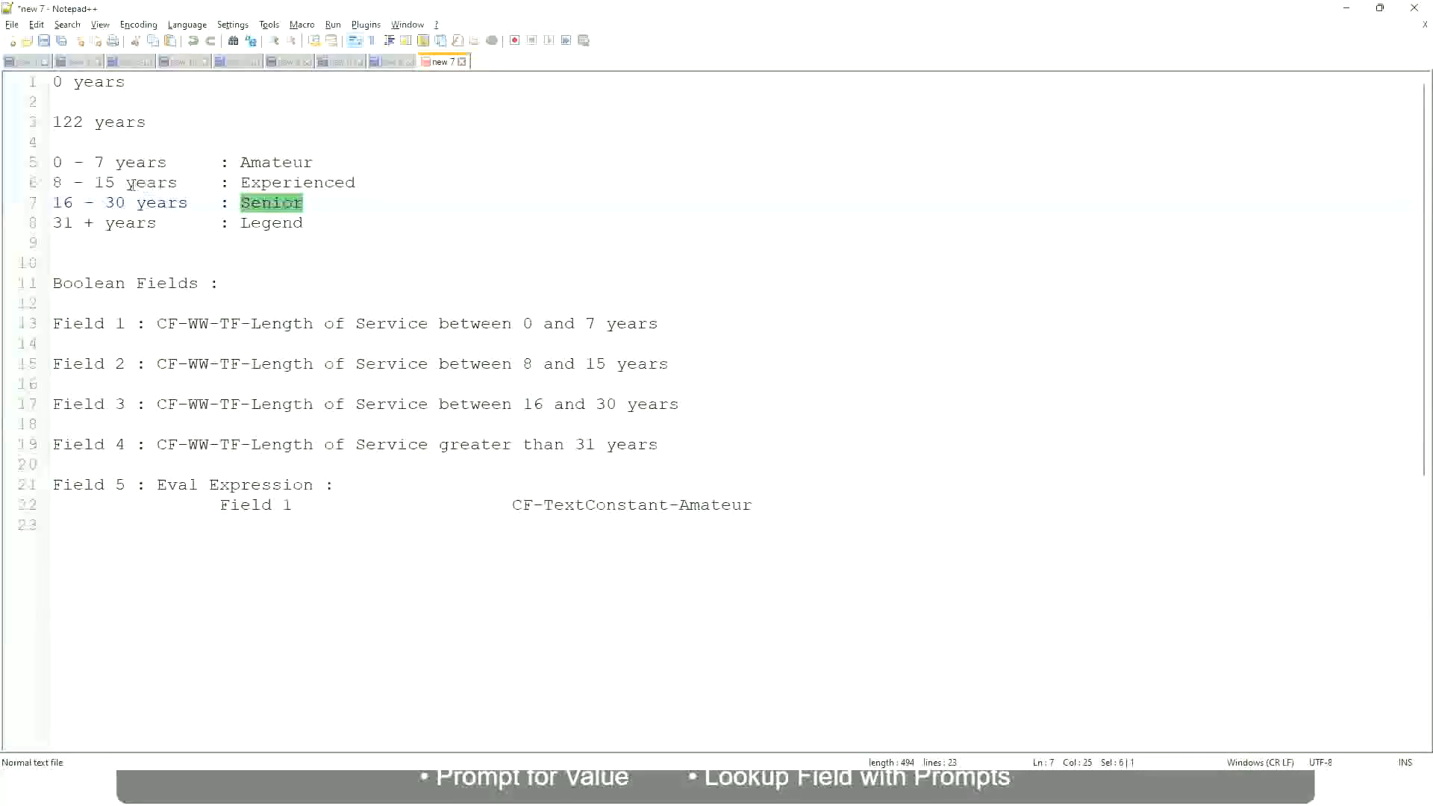
In the Notepad++ notes, check the 8 - 15 years range defined for the Experienced band.
click(133, 184)
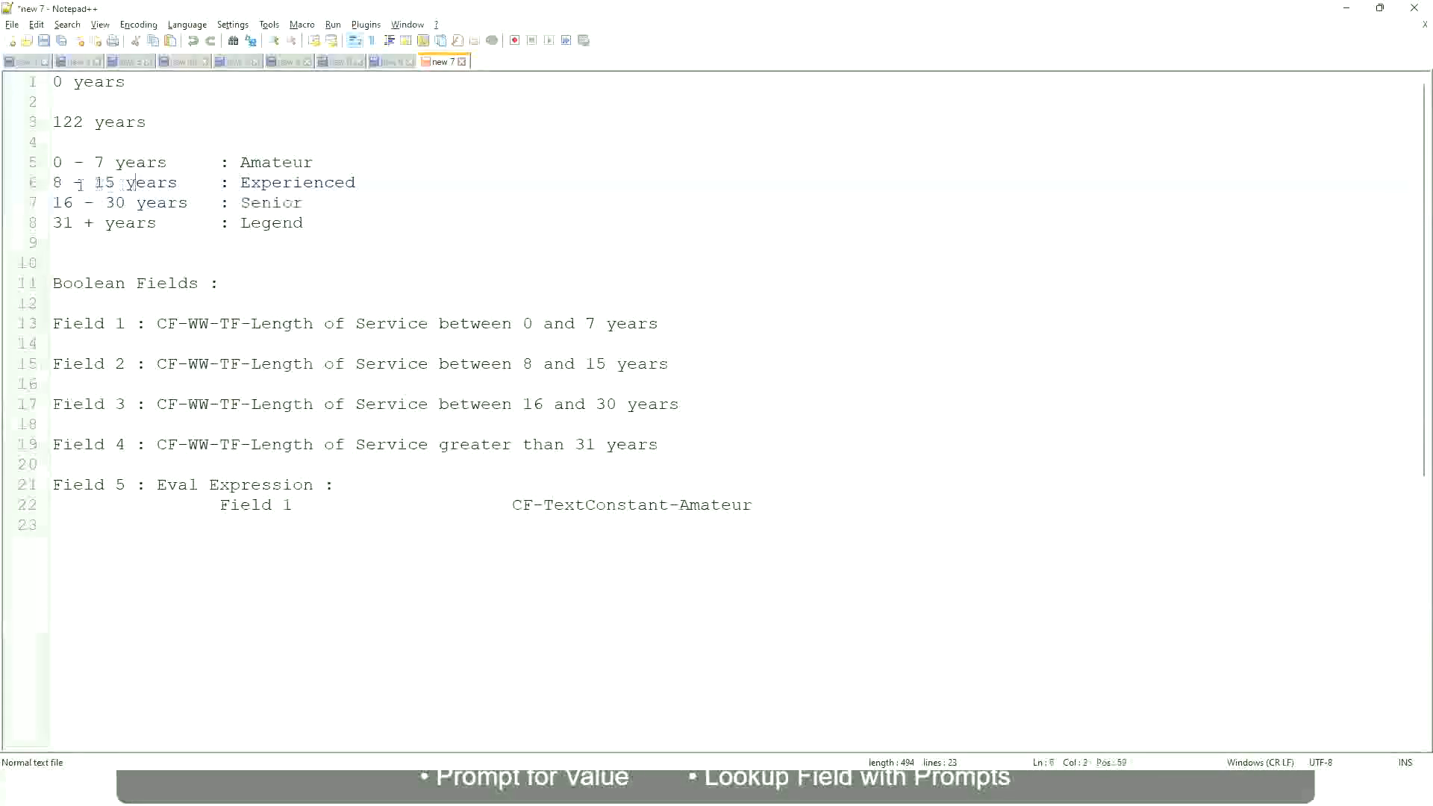
drag(64, 184, 113, 183)
click(120, 184)
click(166, 183)
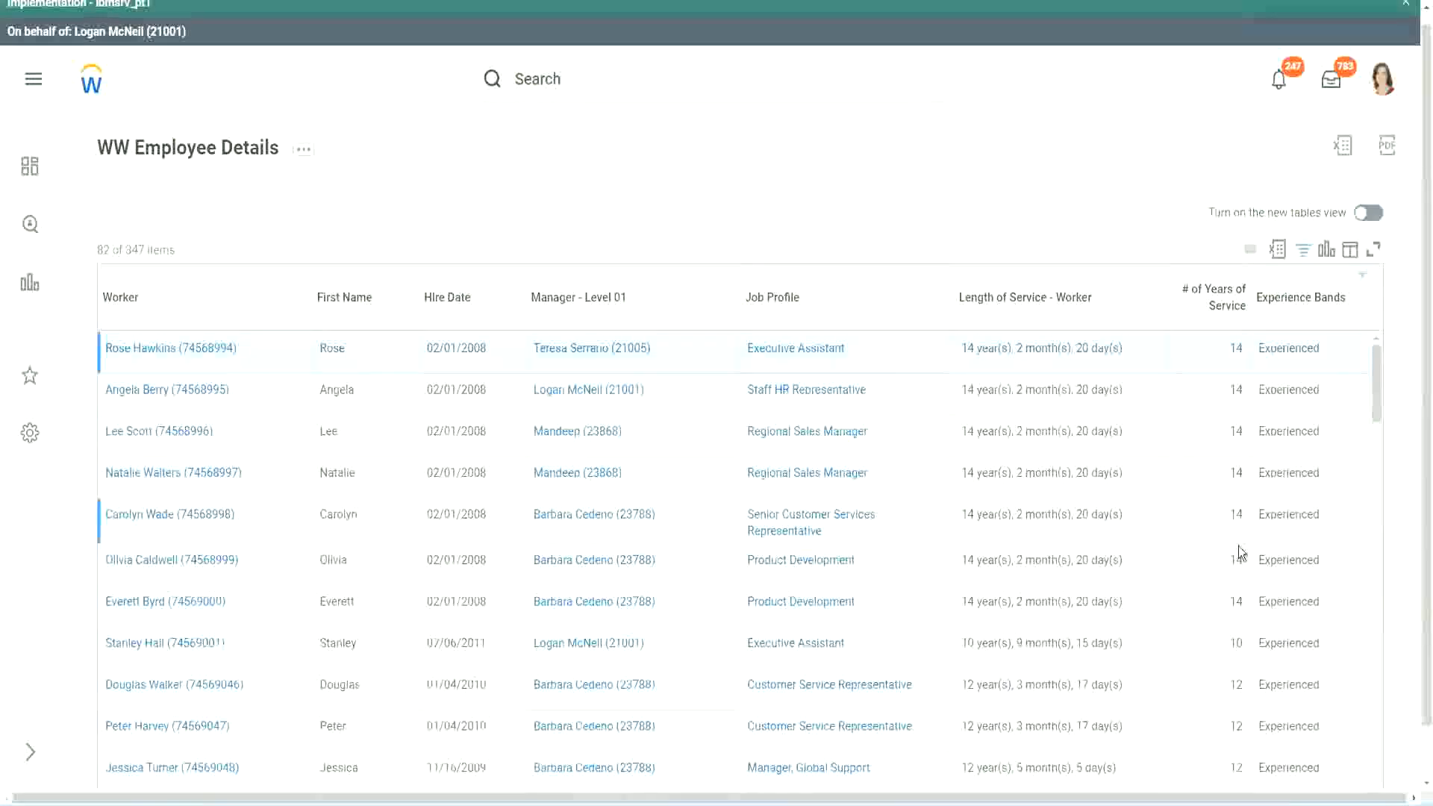
In the Workday report, examine the Experienced rows, checking # of Years of Service against the 8 - 15 years band.
scroll(1238, 545, down, 2)
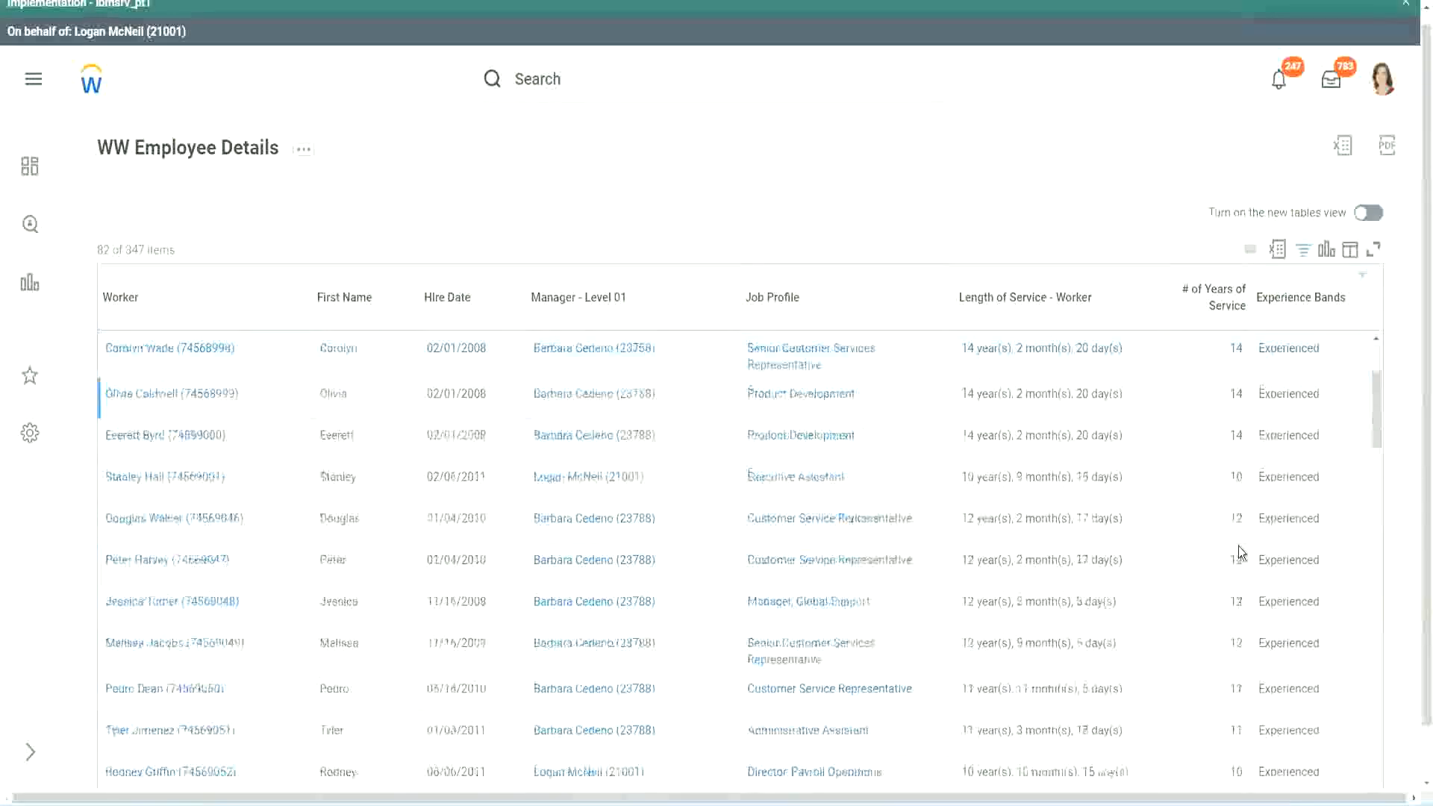
scroll(1238, 545, down, 2)
double_click(1232, 394)
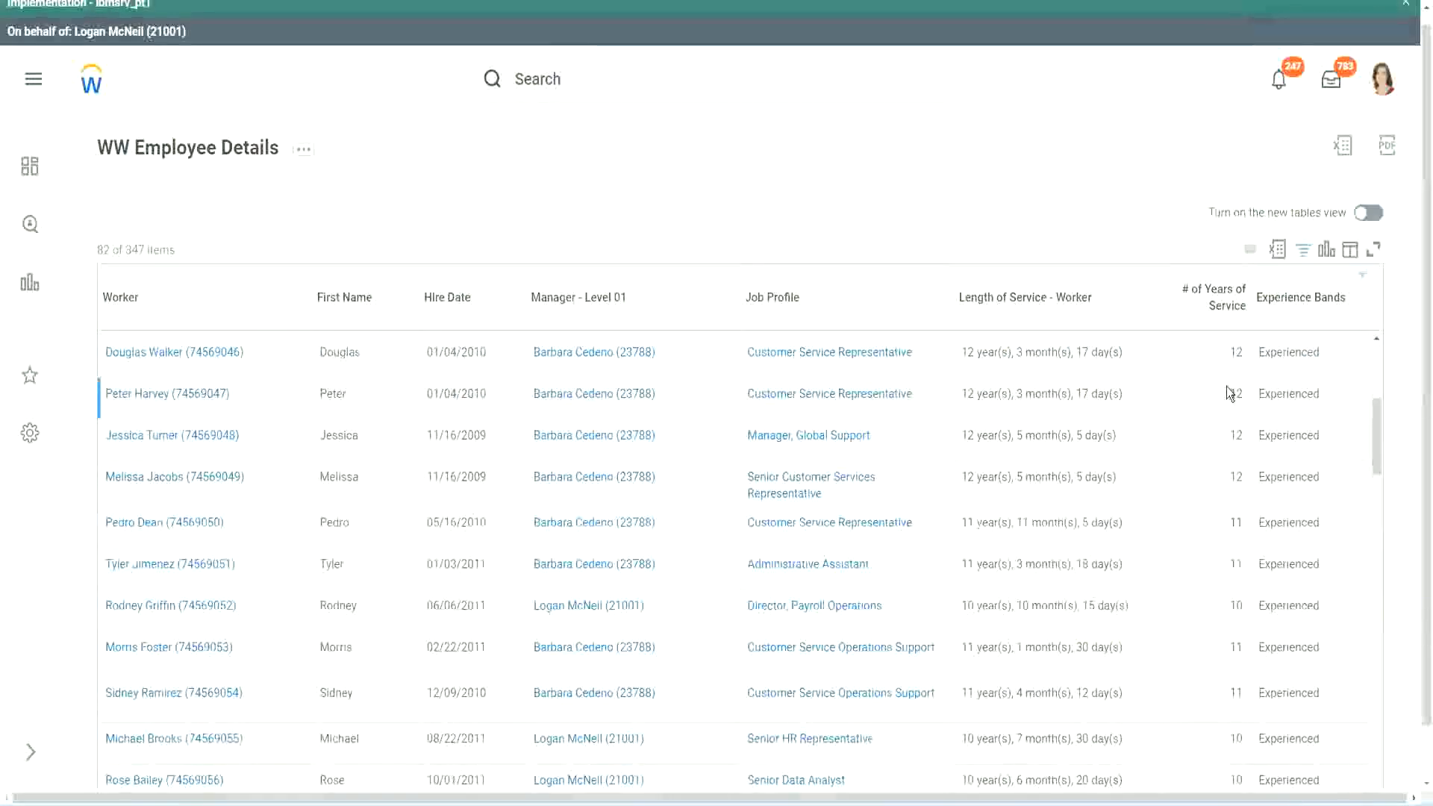
double_click(1272, 394)
scroll(1243, 537, down, 2)
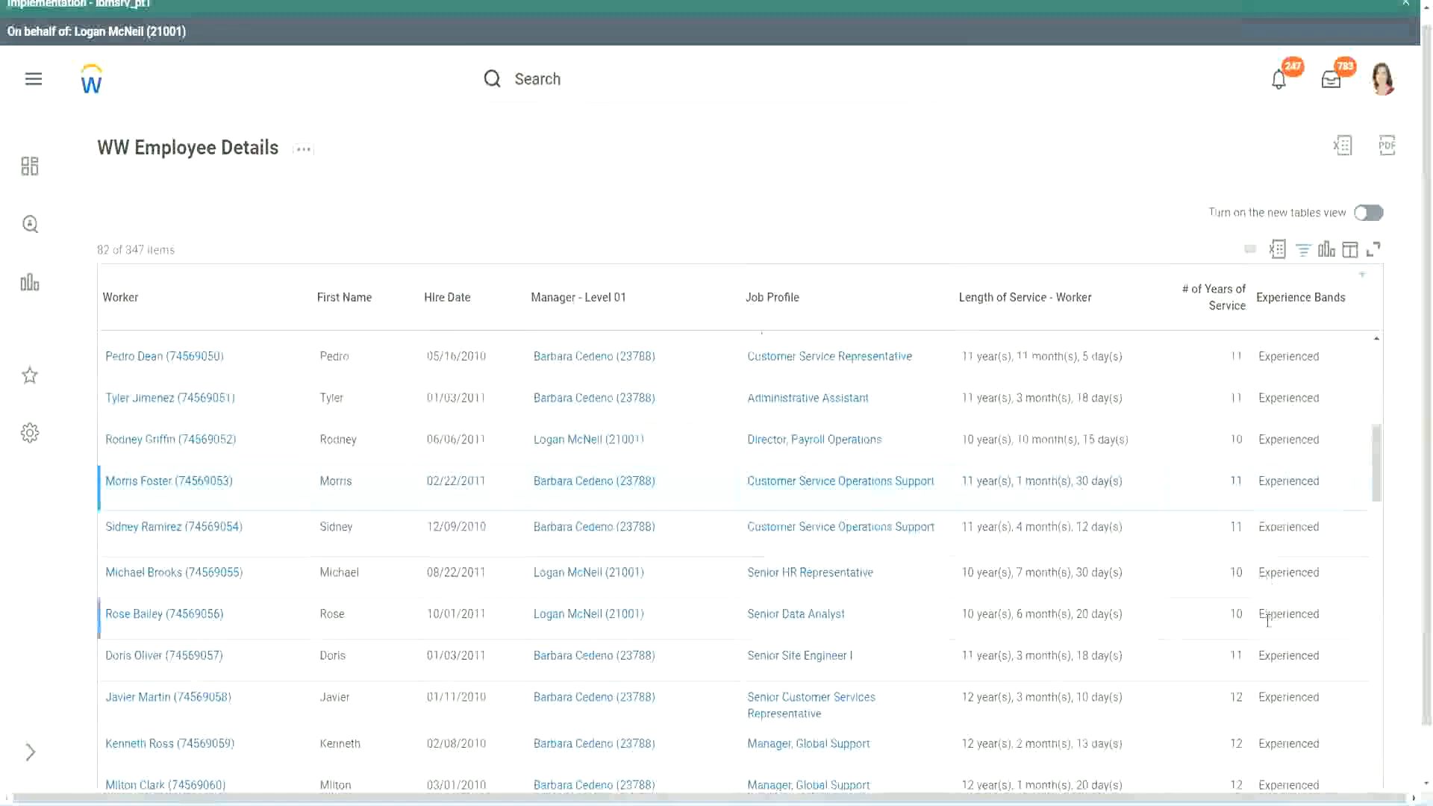
scroll(1268, 619, down, 5)
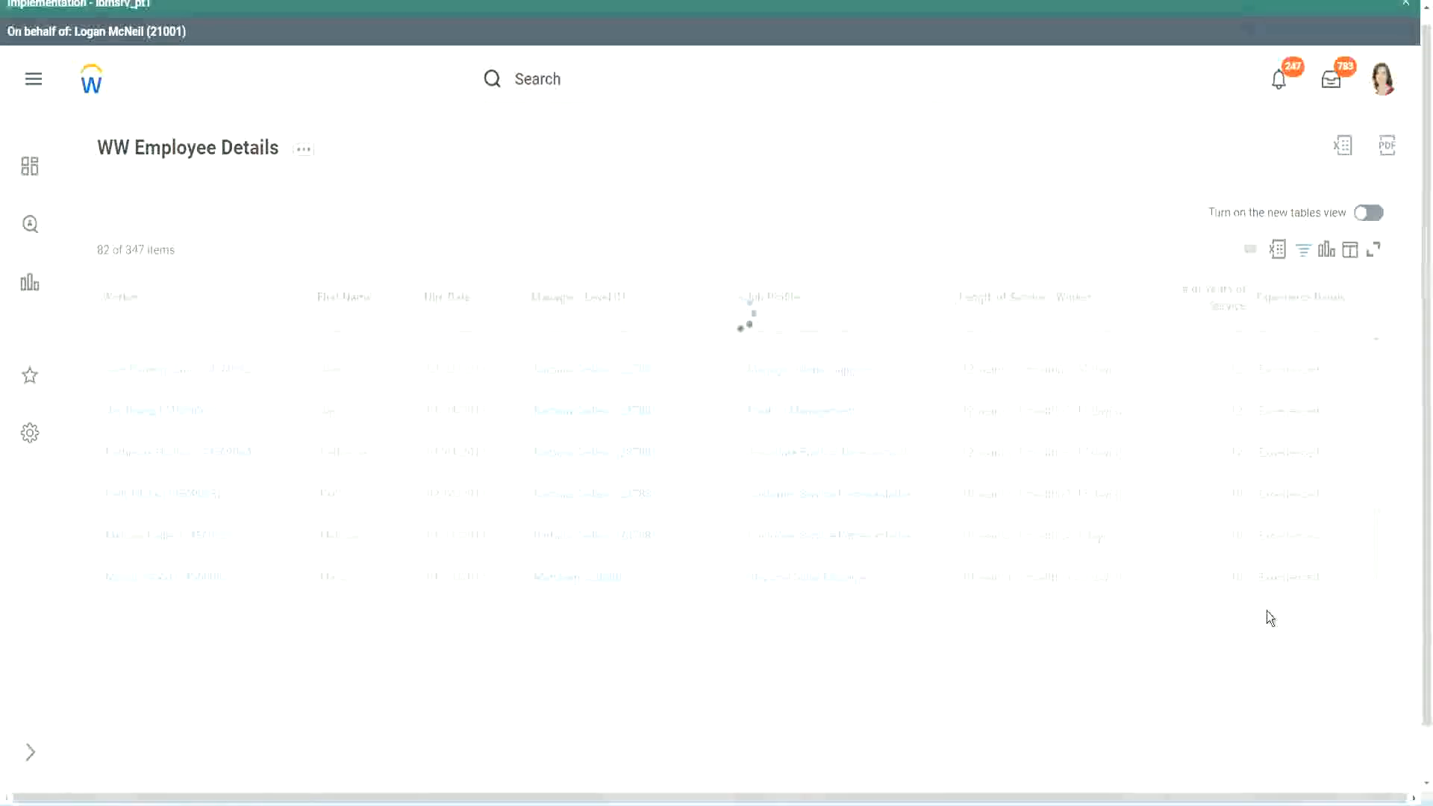